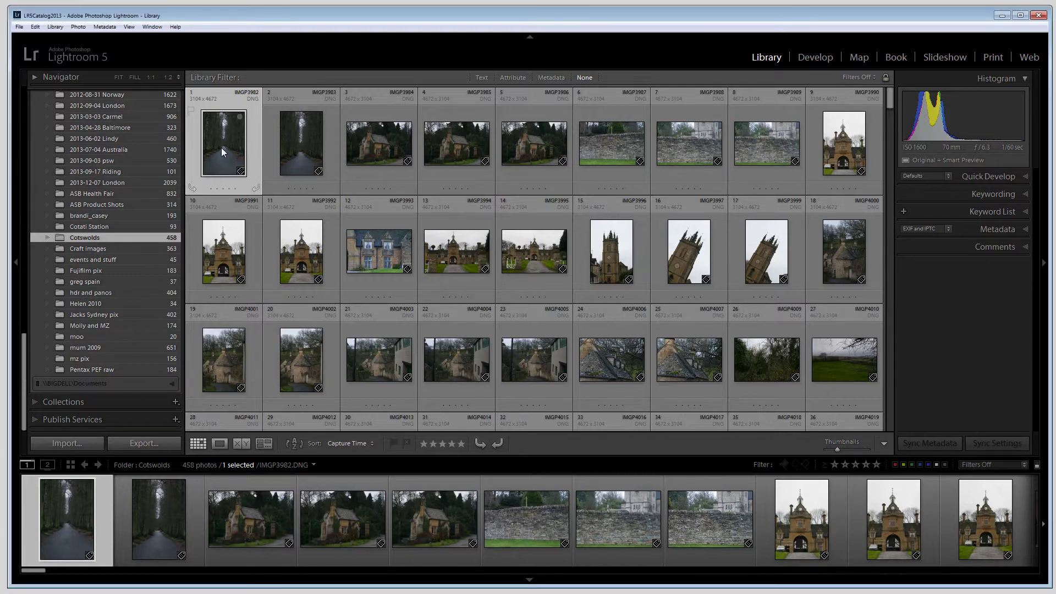
- Open the first photo in the Cotswolds folder in Loupe view with all the surrounding panels hidden
{"action": "double_click", "coordinate": [221, 147]}
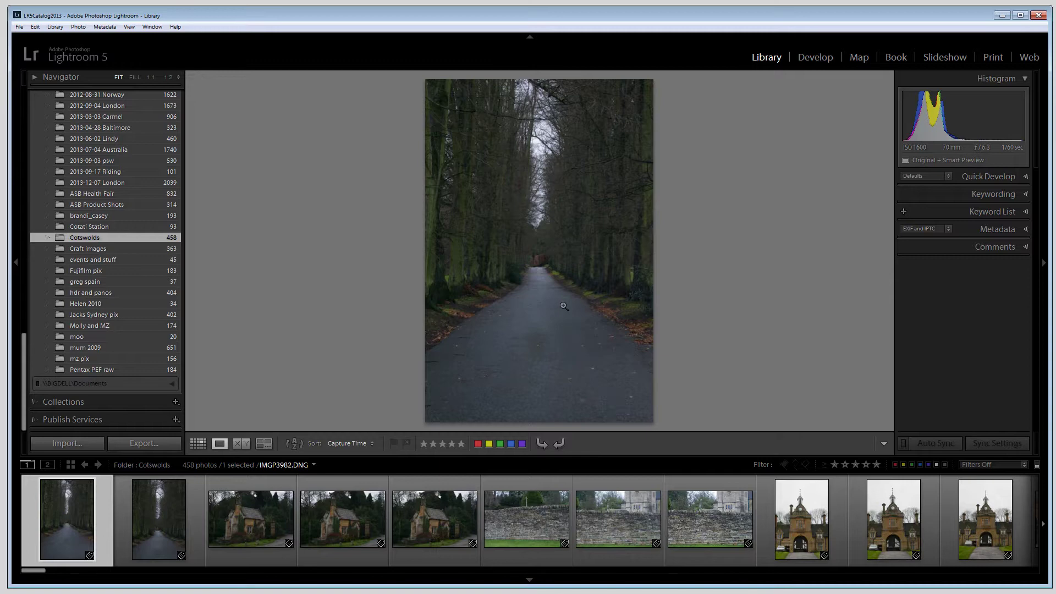
{"action": "key", "text": "shift+Tab"}
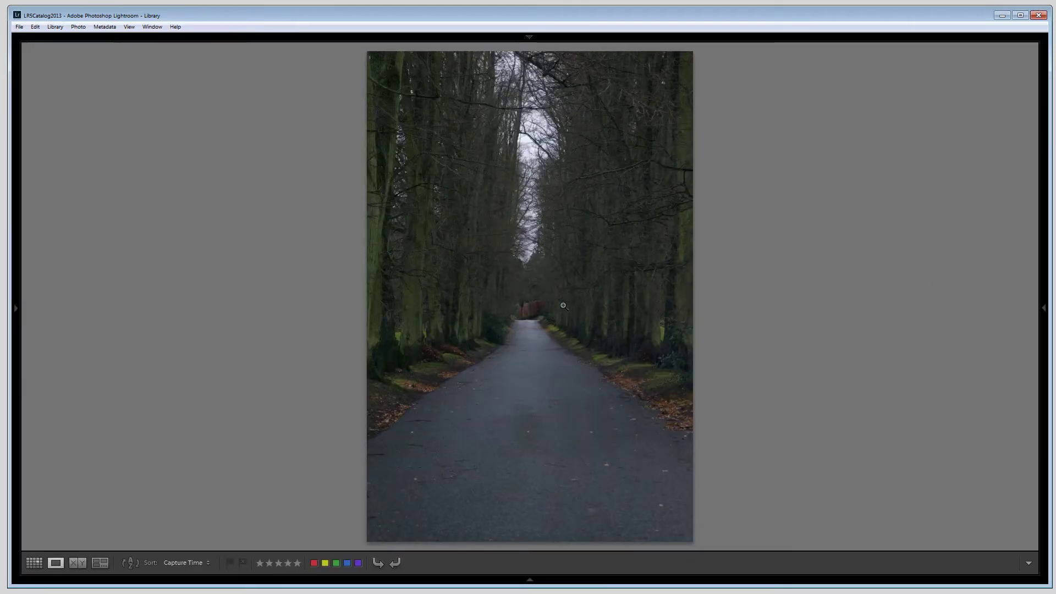
- Advance past the tree-lined road photos and flag the last shot of the stone cottage as a pick
{"action": "key", "text": "Right"}
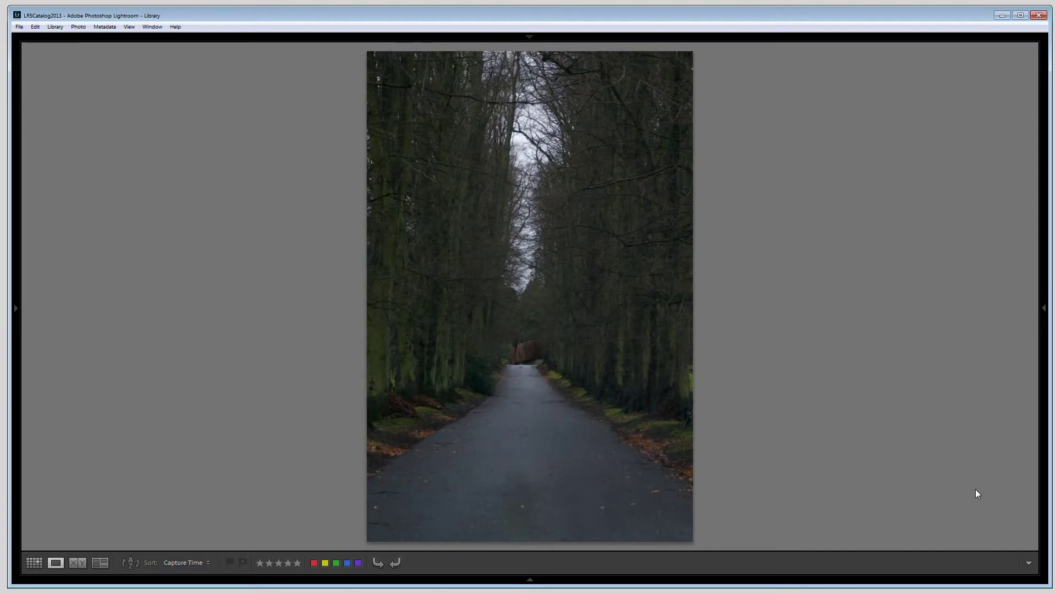
{"action": "key", "text": "Right"}
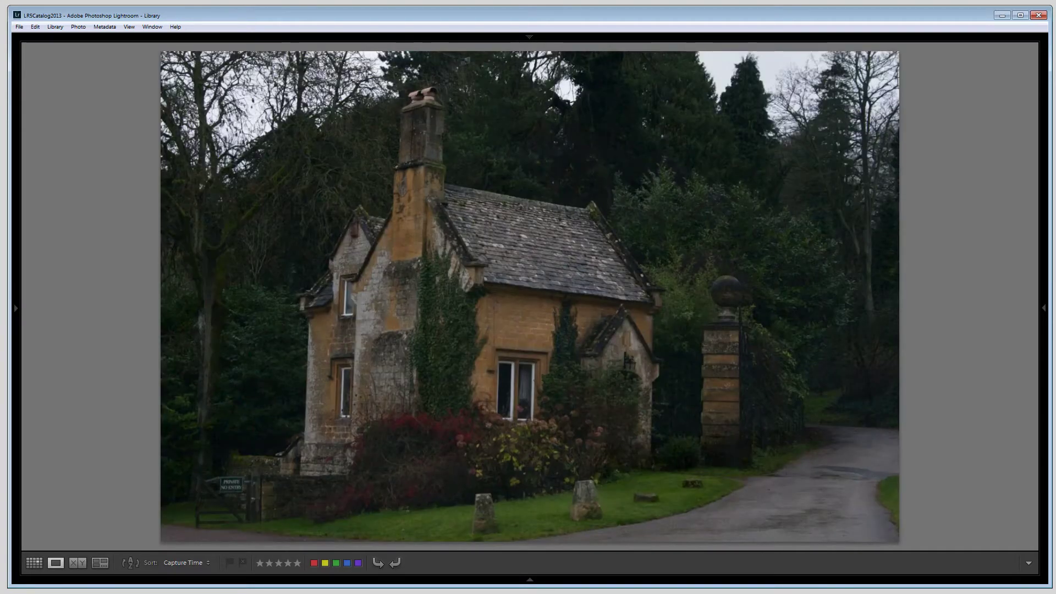
{"action": "key", "text": "Right"}
{"action": "key", "text": "Right"}
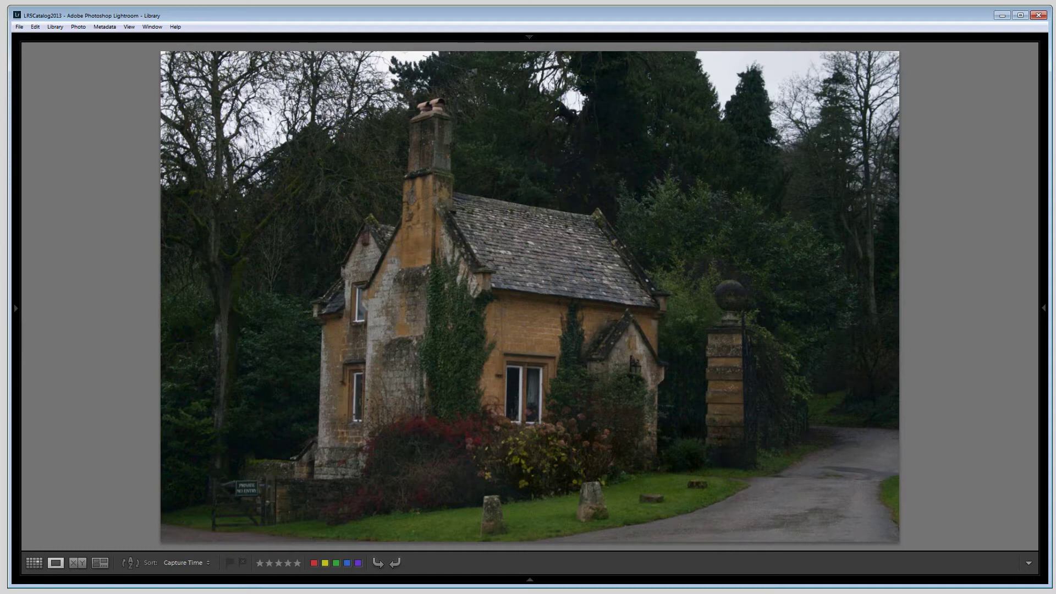
{"action": "key", "text": "p"}
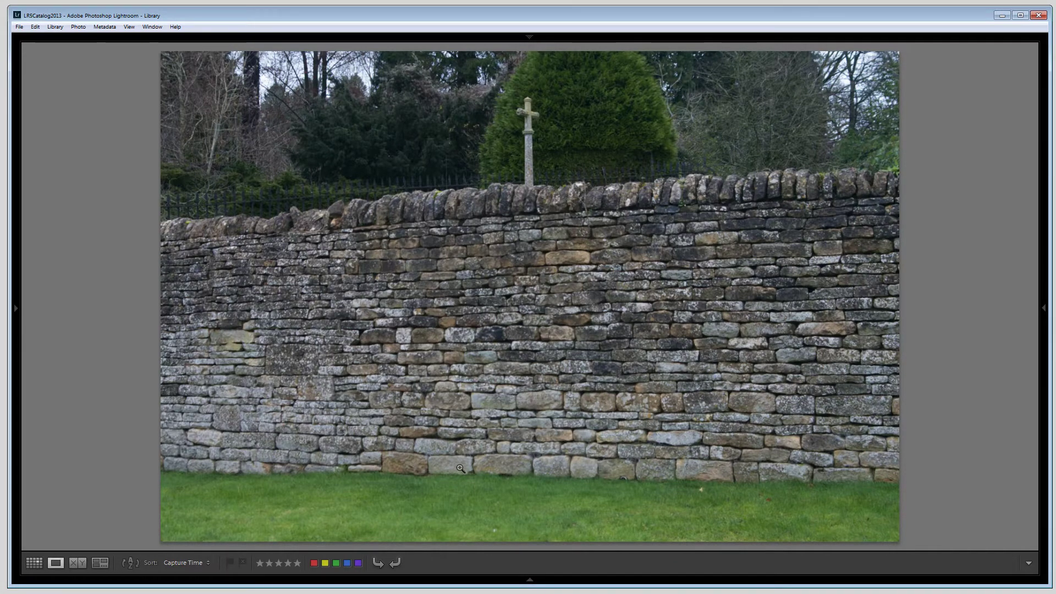
- Go through the stone wall and clock tower photos and flag the wide gatehouse shot with the stone gateposts as a pick
{"action": "key", "text": "Right"}
{"action": "key", "text": "Right"}
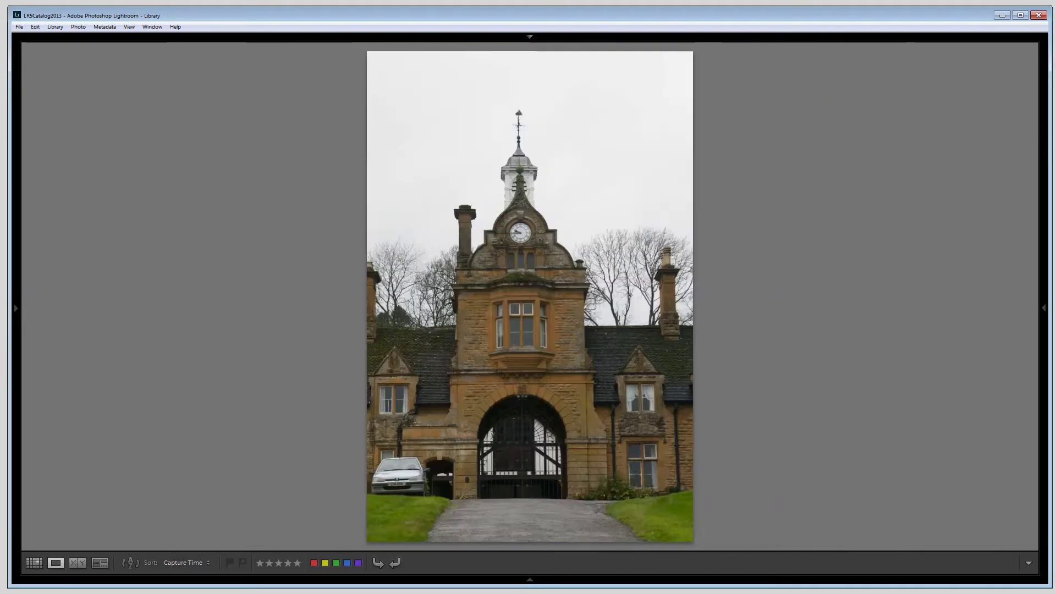
{"action": "key", "text": "Right"}
{"action": "key", "text": "Right"}
{"action": "key", "text": "Right"}
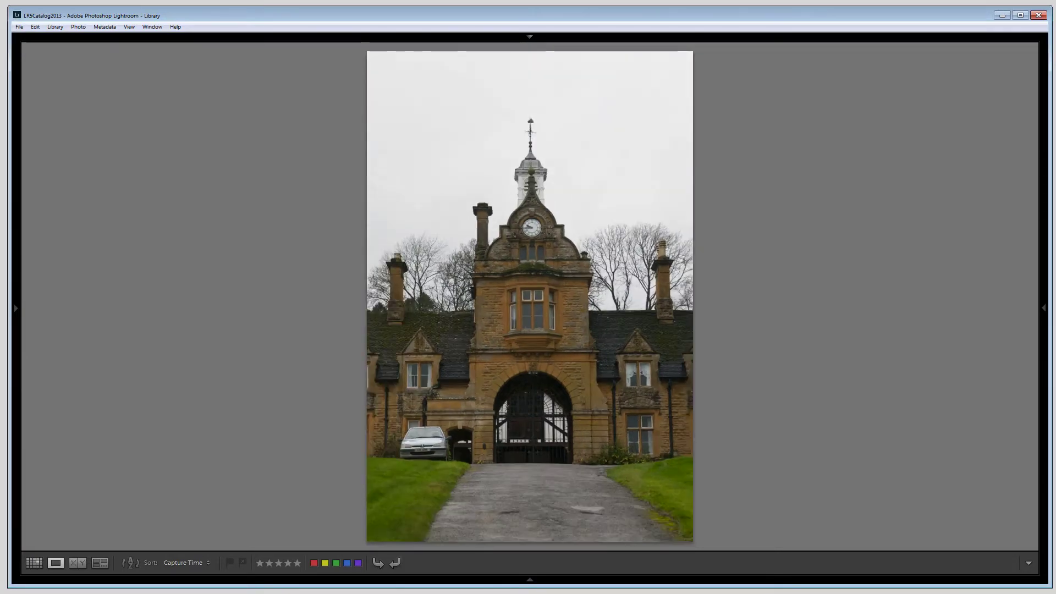
{"action": "key", "text": "Right"}
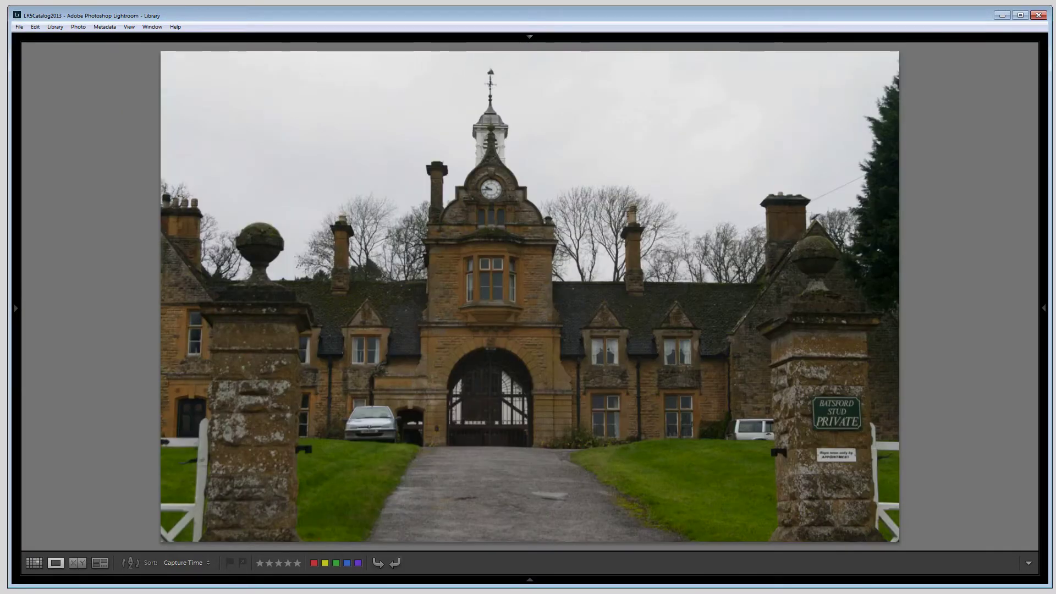
{"action": "key", "text": "Right"}
{"action": "key", "text": "Right"}
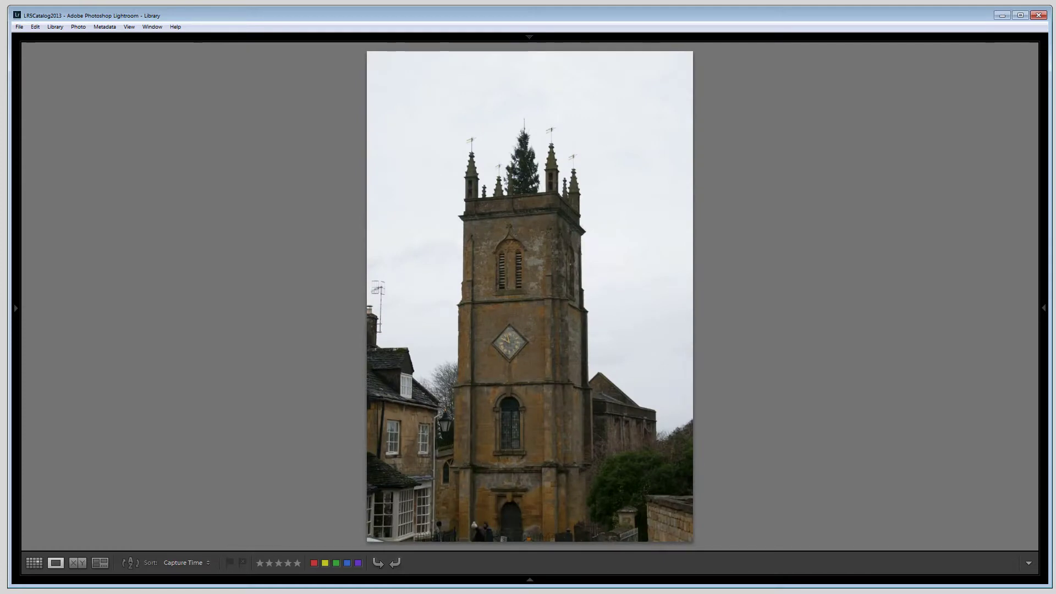
{"action": "key", "text": "Left"}
{"action": "key", "text": "p"}
- Go past the church tower photos and flag the landscape shot of the stone house beside the green-windowed building as a pick
{"action": "key", "text": "Right"}
{"action": "key", "text": "Right"}
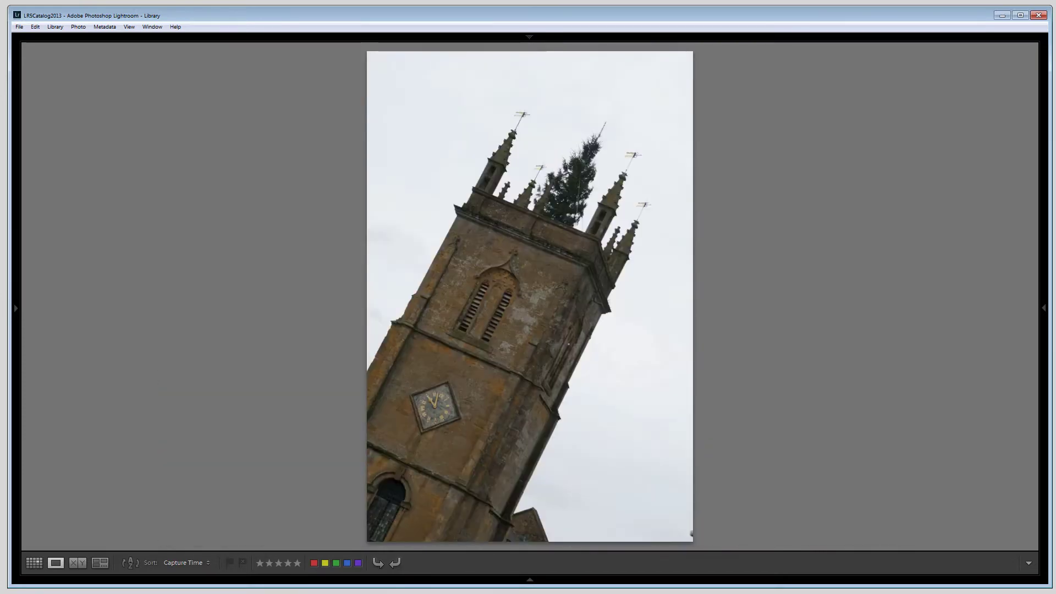
{"action": "key", "text": "Right"}
{"action": "key", "text": "Right"}
{"action": "key", "text": "Right"}
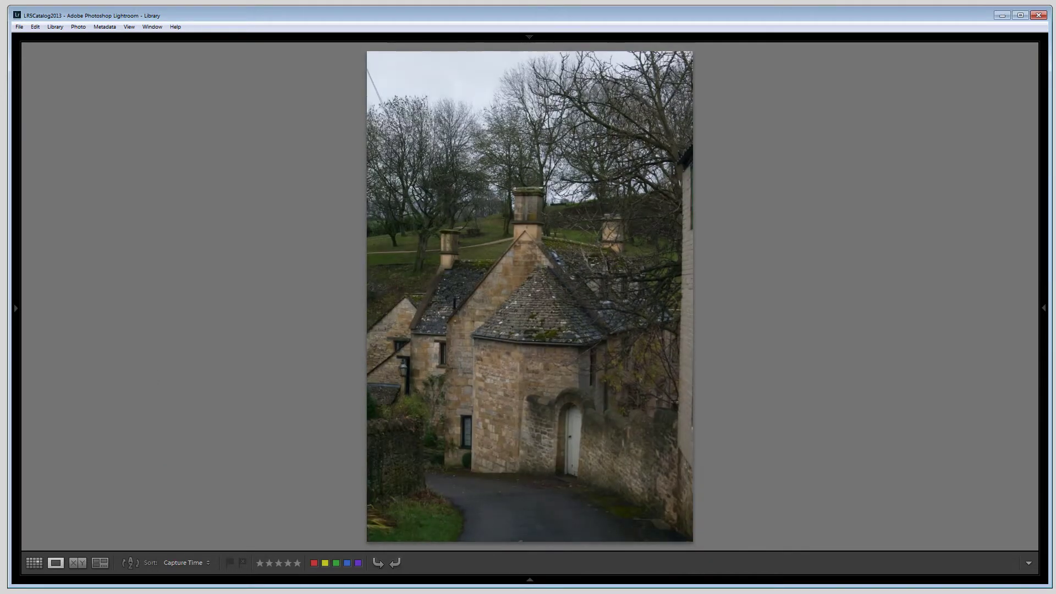
{"action": "key", "text": "Right"}
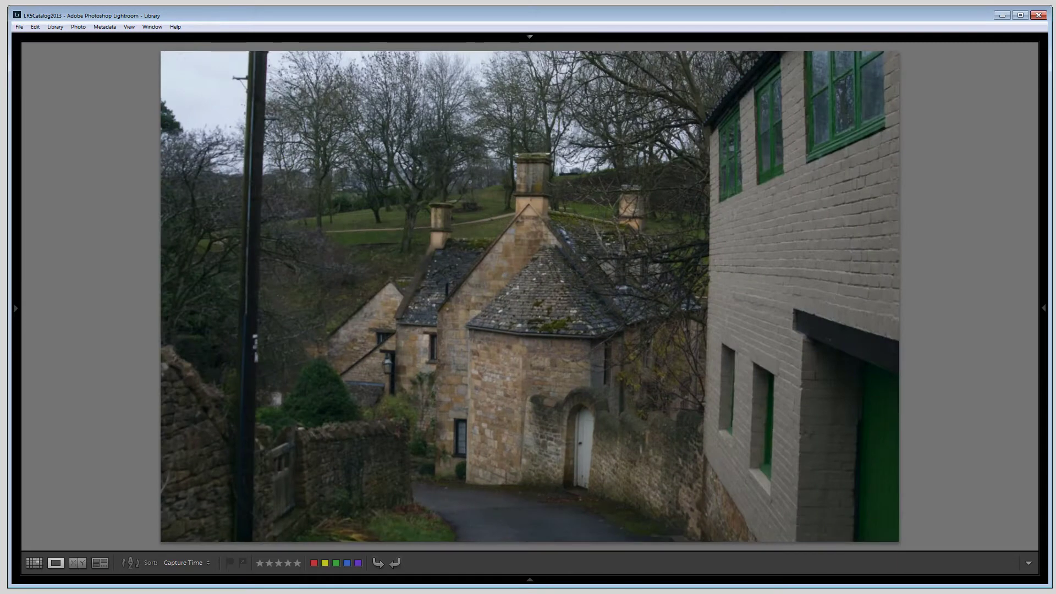
{"action": "key", "text": "Right"}
{"action": "key", "text": "Right"}
{"action": "key", "text": "p"}
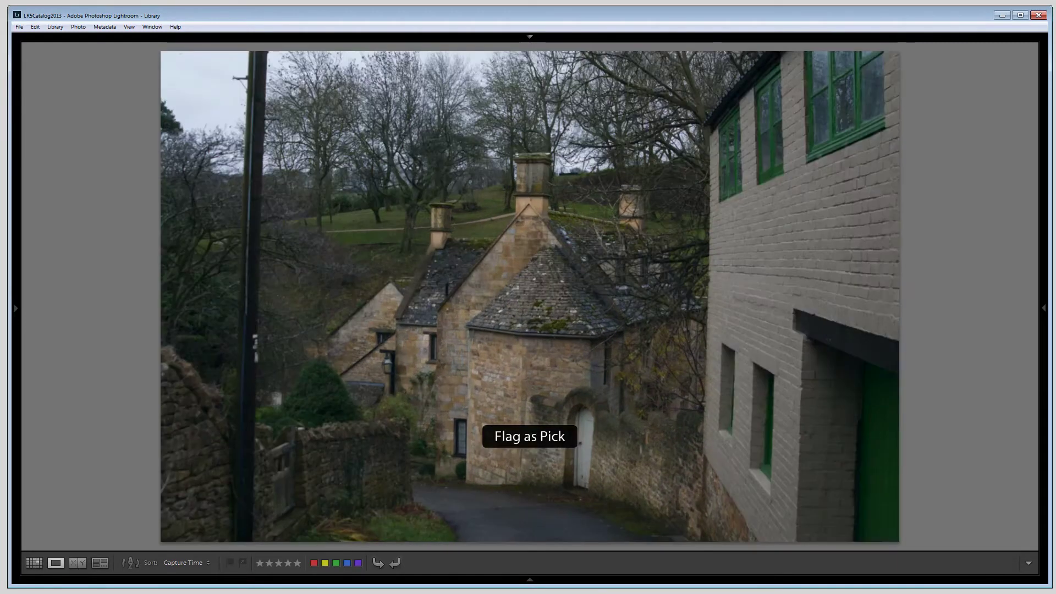
- Advance to the close-ups of the mossy roof and flag one of them as a pick
{"action": "key", "text": "Right"}
{"action": "key", "text": "Right"}
{"action": "key", "text": "Right"}
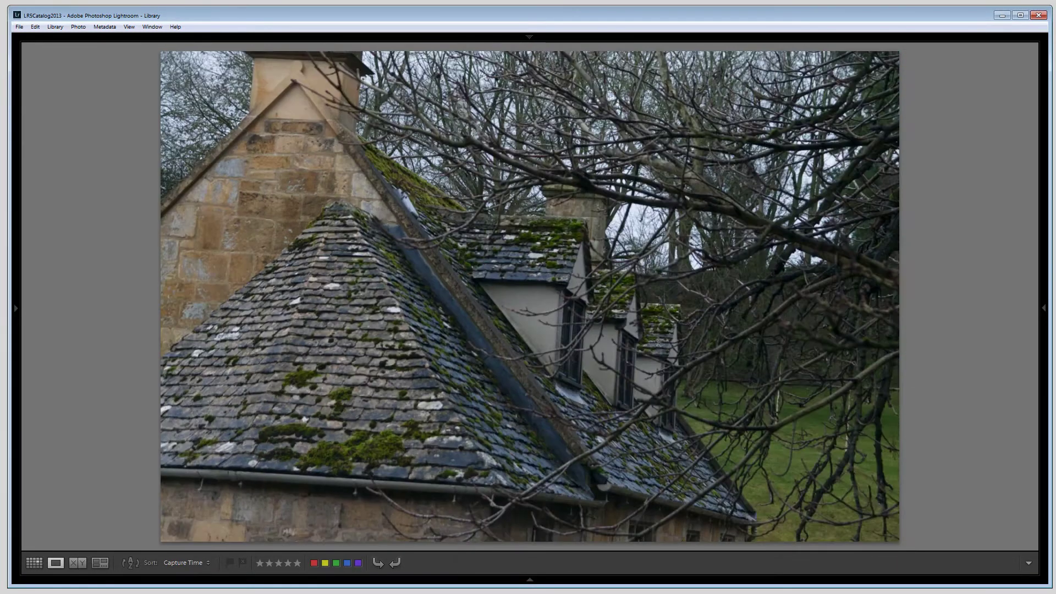
{"action": "key", "text": "Right"}
{"action": "key", "text": "p"}
- Go through the green field photos and flag the valley view with the barn and grazing sheep as a pick
{"action": "key", "text": "Right"}
{"action": "key", "text": "Right"}
{"action": "key", "text": "Right"}
{"action": "key", "text": "Right"}
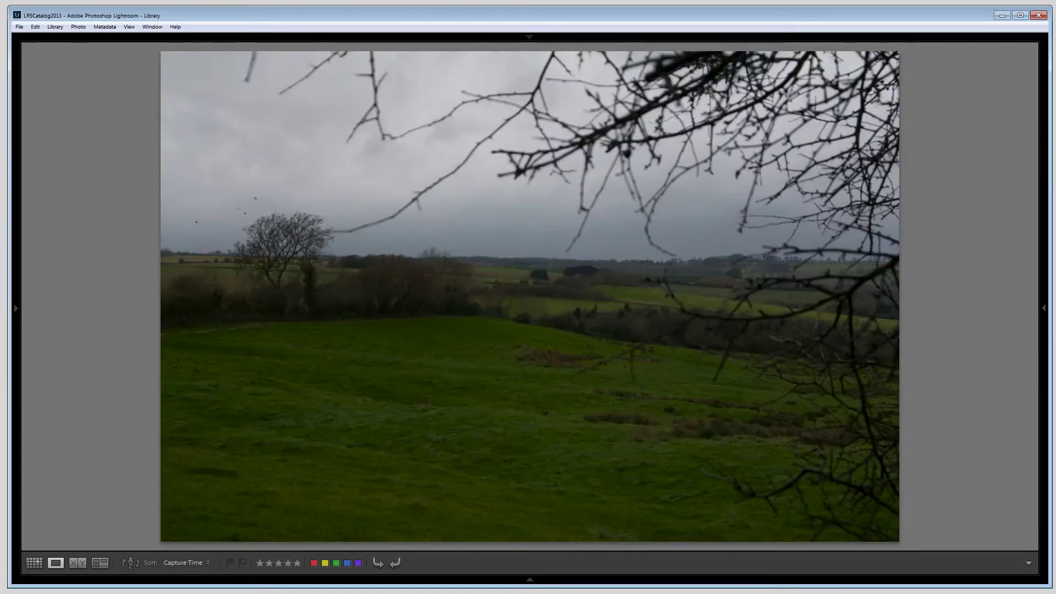
{"action": "key", "text": "Right"}
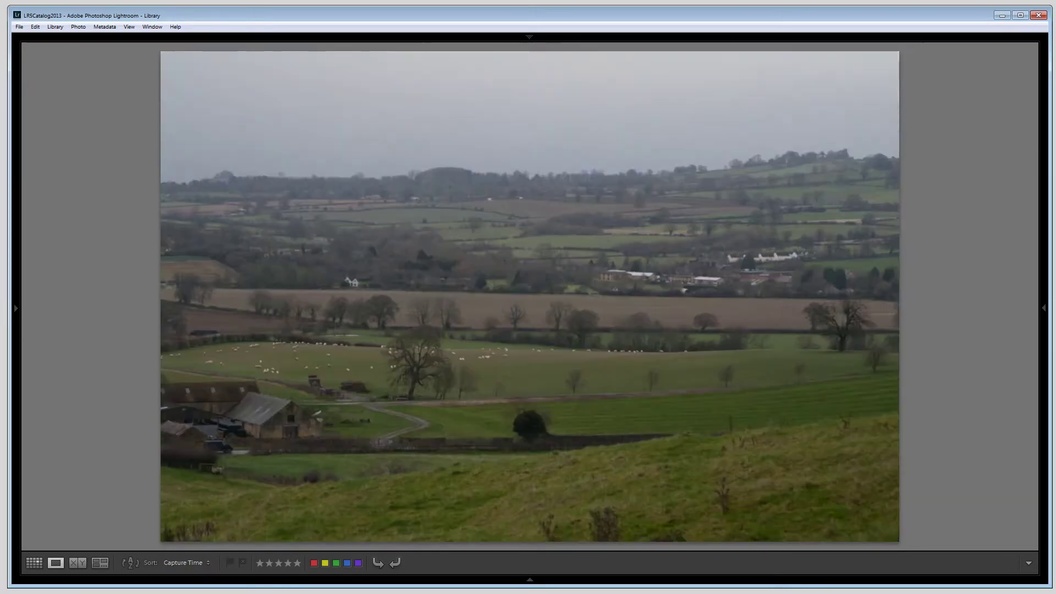
{"action": "key", "text": "Right"}
{"action": "key", "text": "Left"}
{"action": "key", "text": "p"}
- Review the remaining countryside and thatched house photos up to the stone farmhouse behind the woven fence
{"action": "key", "text": "Right"}
{"action": "key", "text": "Right"}
{"action": "key", "text": "Right"}
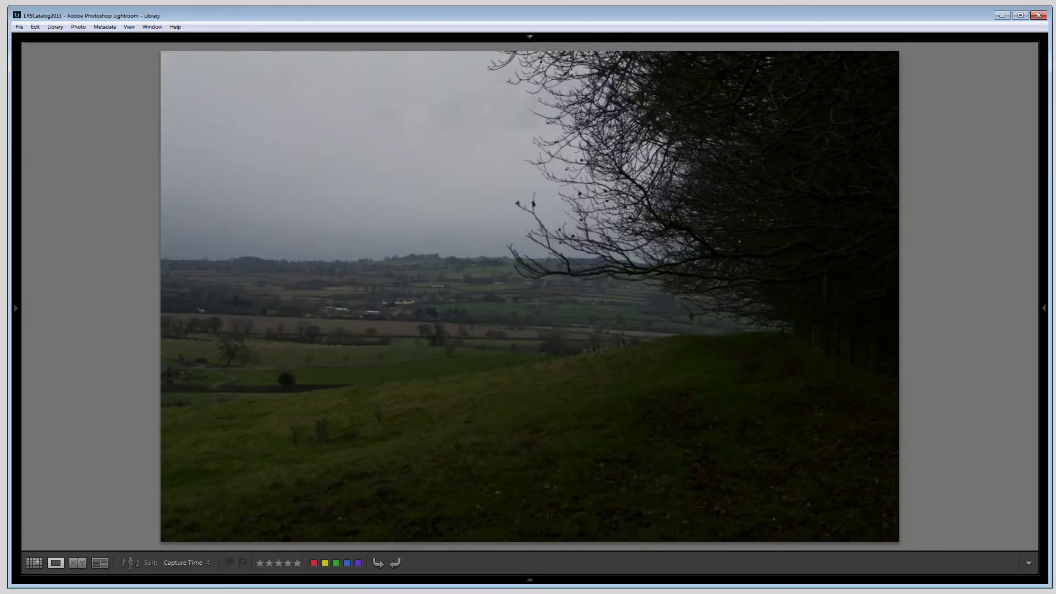
{"action": "key", "text": "Right"}
{"action": "key", "text": "Right"}
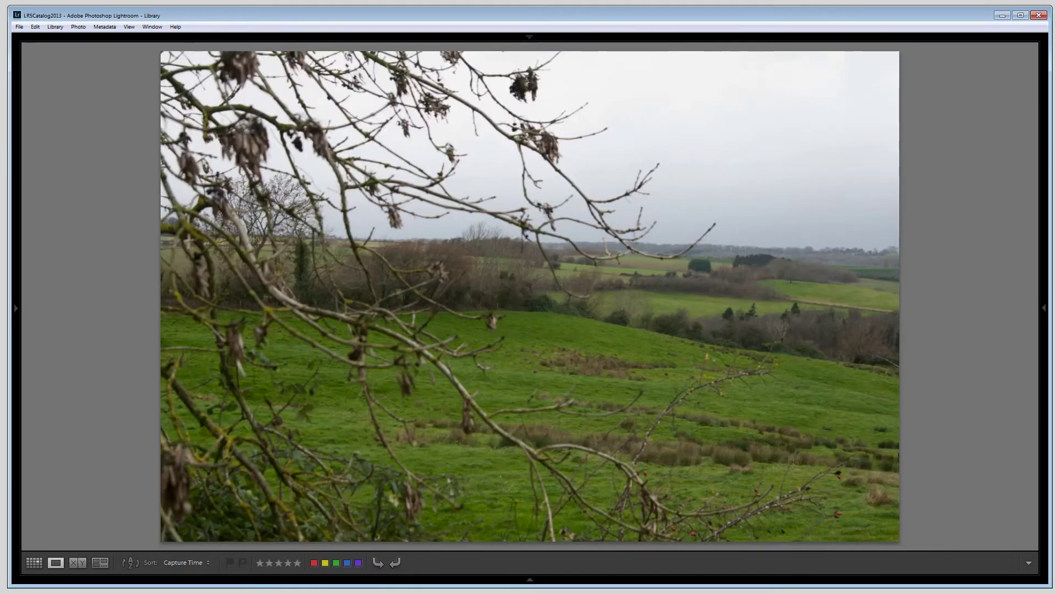
{"action": "key", "text": "Right"}
{"action": "key", "text": "Right"}
{"action": "key", "text": "Right"}
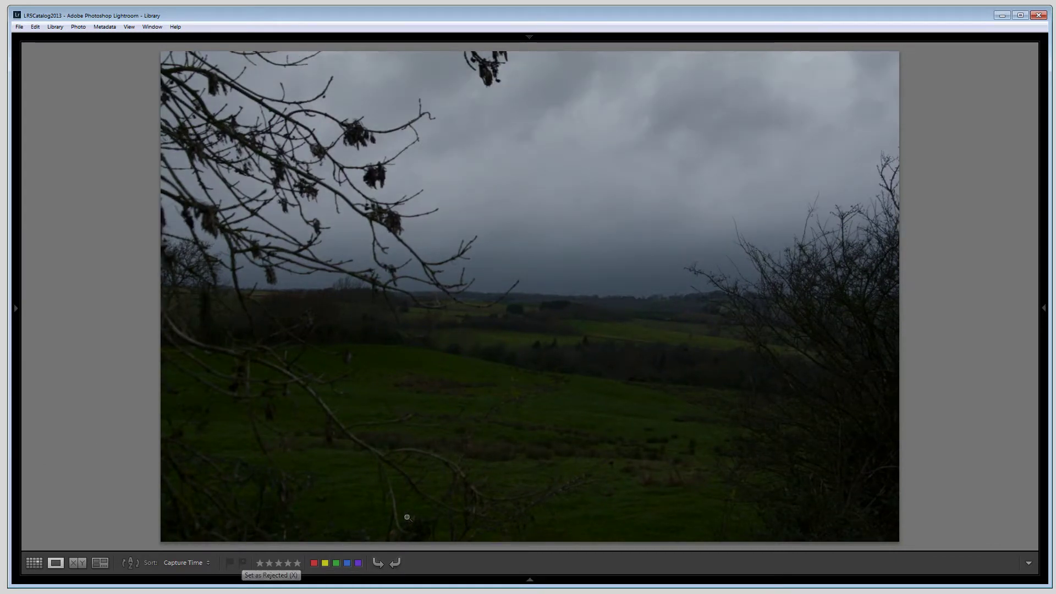
{"action": "key", "text": "Right"}
{"action": "key", "text": "Right"}
{"action": "key", "text": "Right"}
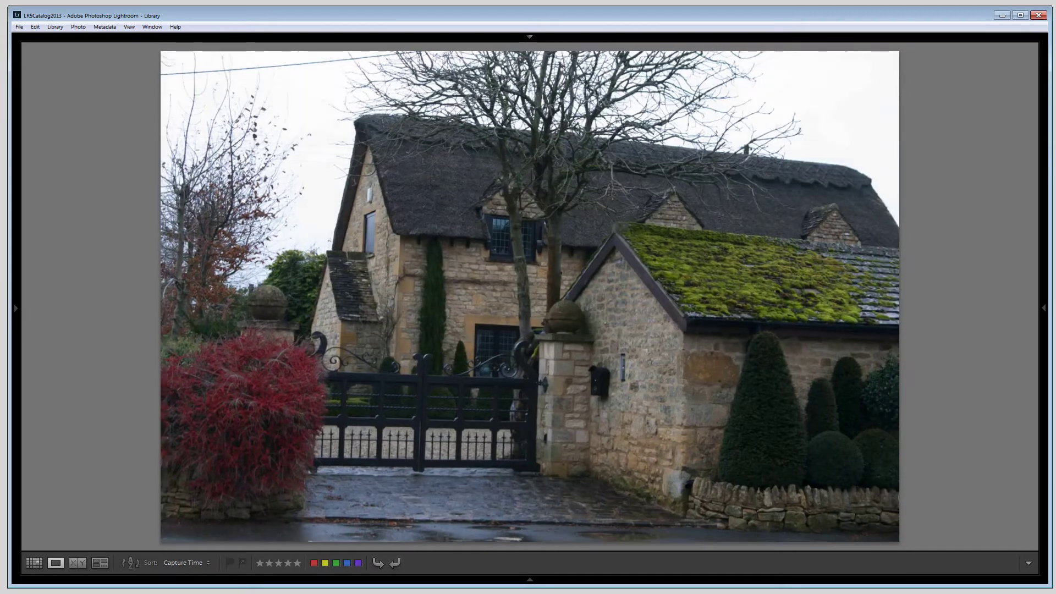
{"action": "key", "text": "Right"}
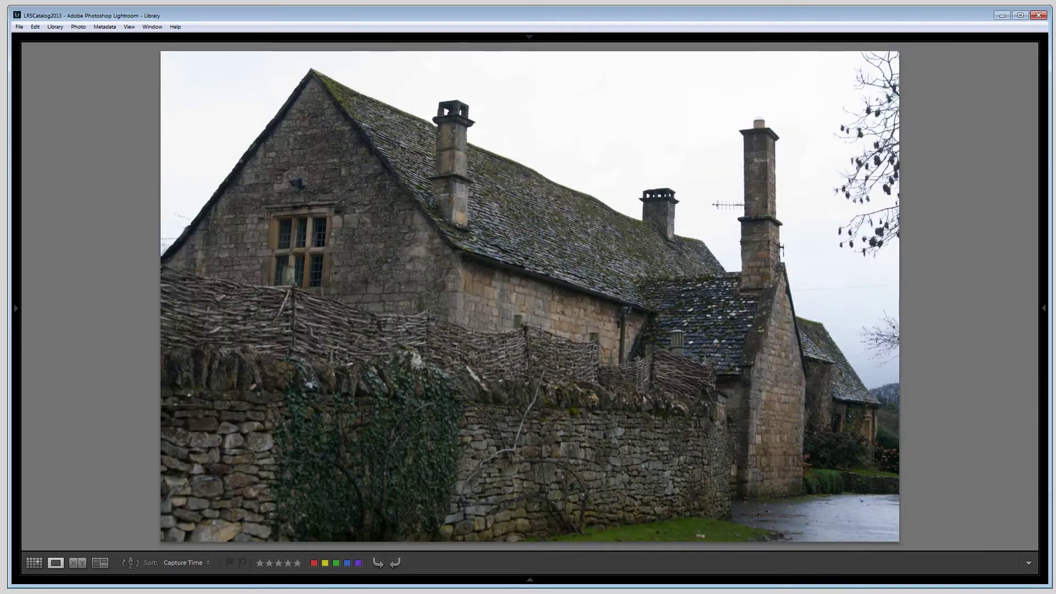
- Flag the farmhouse photo with the woven fence as a pick, compare it with its neighbour, and remove its flag
{"action": "key", "text": "p"}
{"action": "key", "text": "Right"}
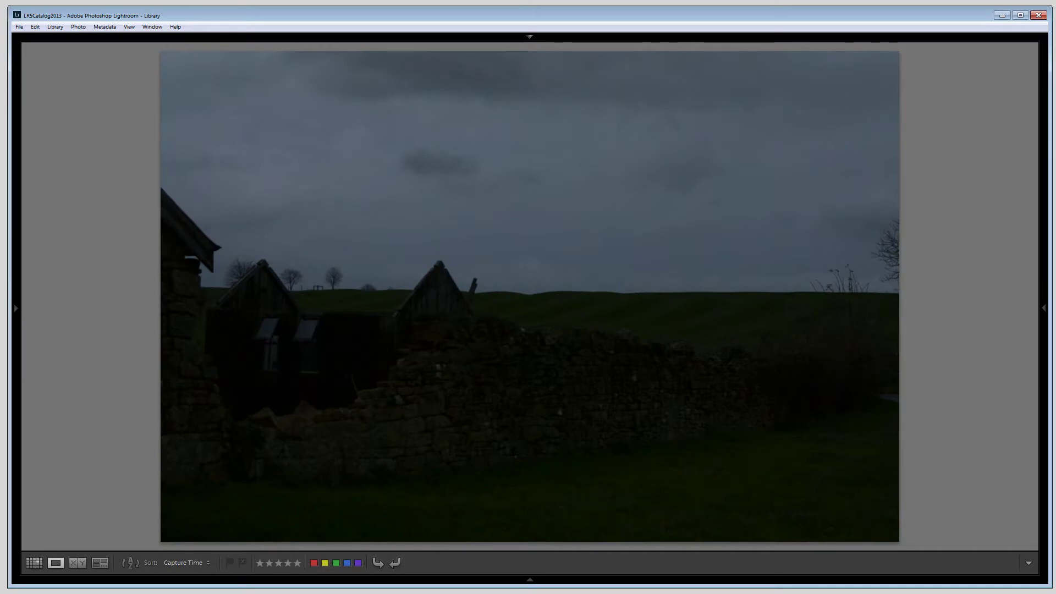
{"action": "key", "text": "Left"}
{"action": "key", "text": "Left"}
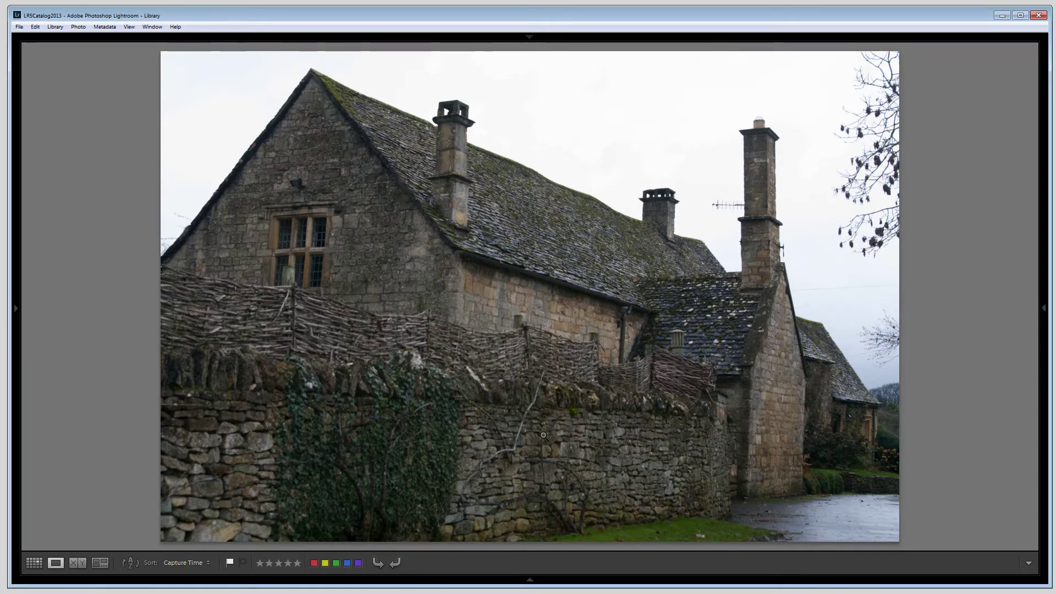
{"action": "key", "text": "u"}
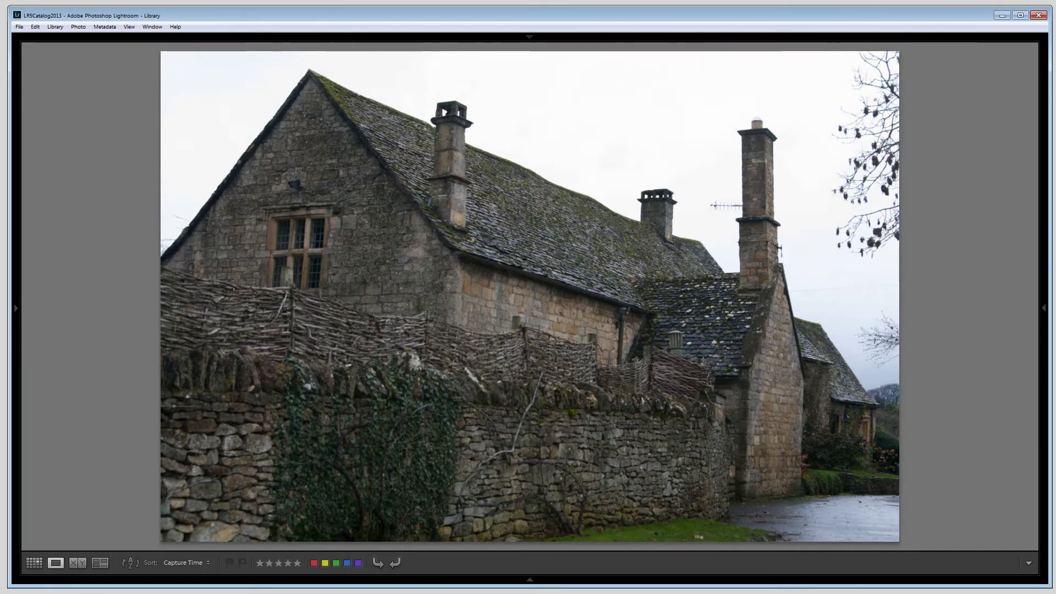
- Flag the broken stone wall photo and an ivy-covered barn photo as picks
{"action": "key", "text": "Right"}
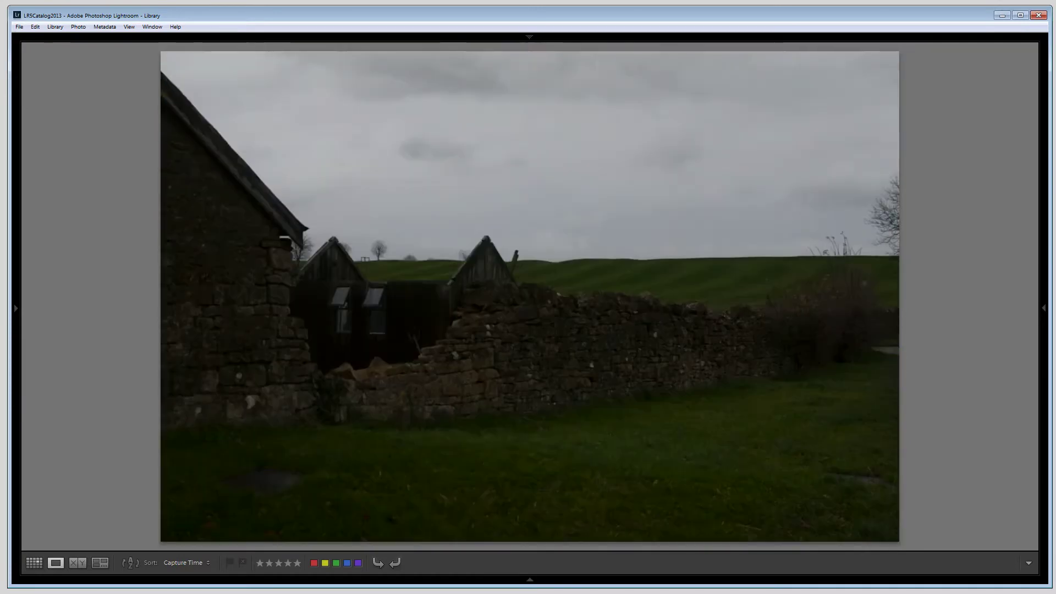
{"action": "key", "text": "p"}
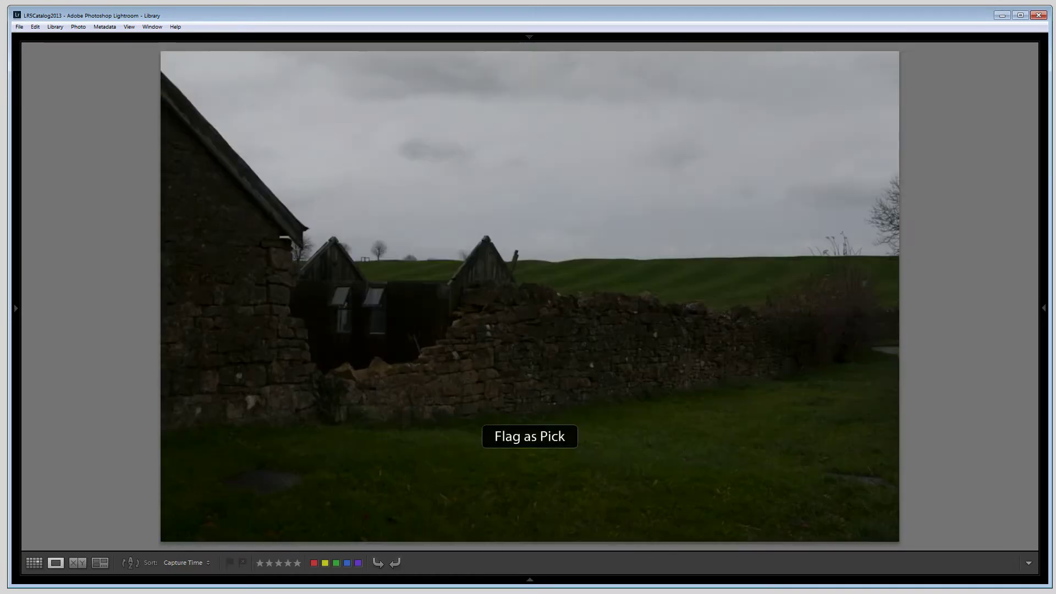
{"action": "key", "text": "Right"}
{"action": "key", "text": "Right"}
{"action": "key", "text": "Left"}
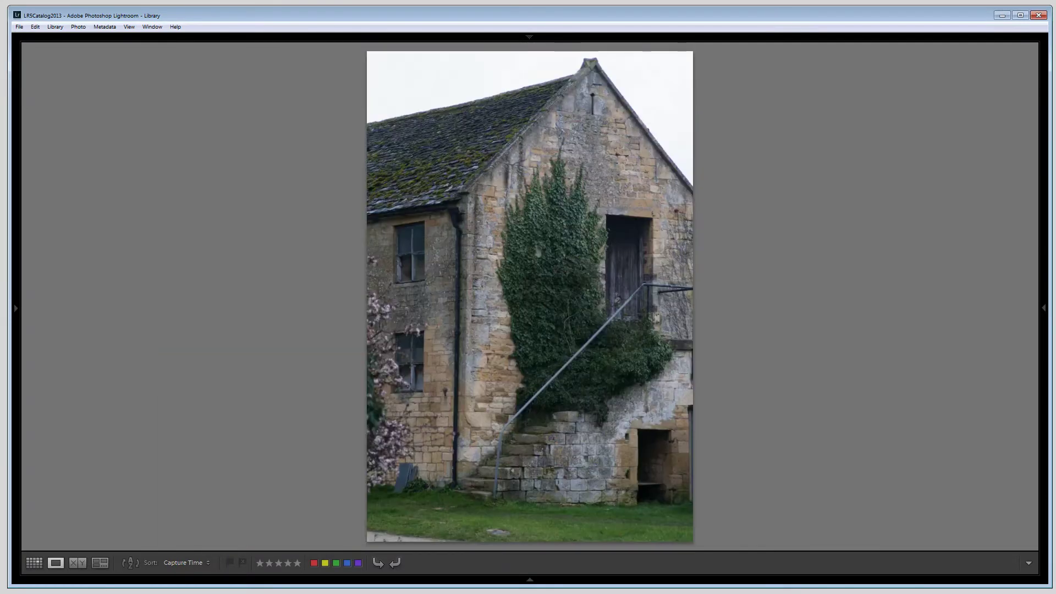
{"action": "key", "text": "Right"}
{"action": "key", "text": "p"}
- Review the following photos, from the thatched cottage through the spire and topiary hedge to the wooden farm gate
{"action": "key", "text": "Right"}
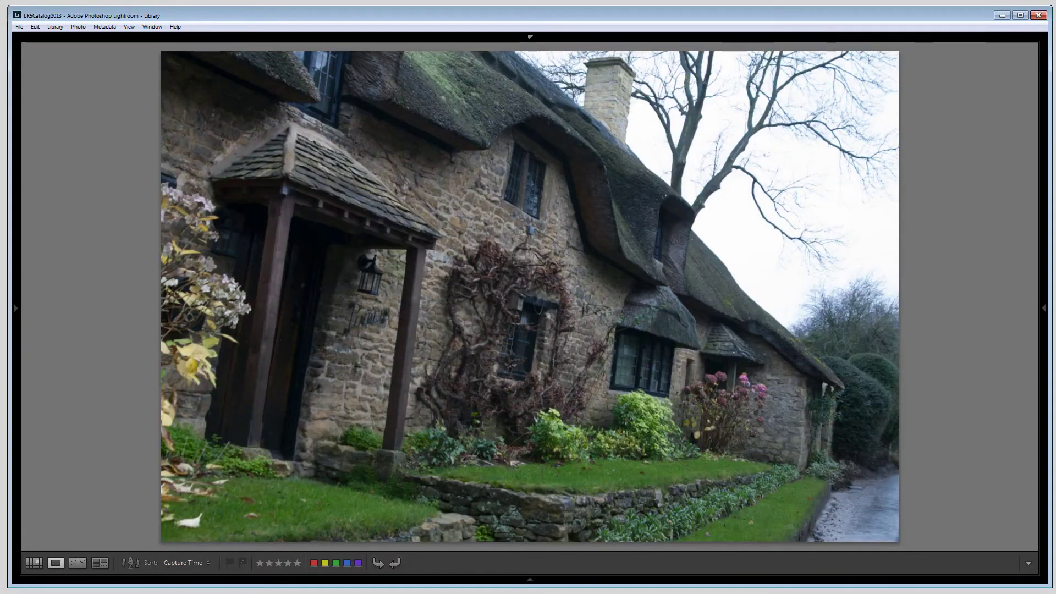
{"action": "key", "text": "Right"}
{"action": "key", "text": "Right"}
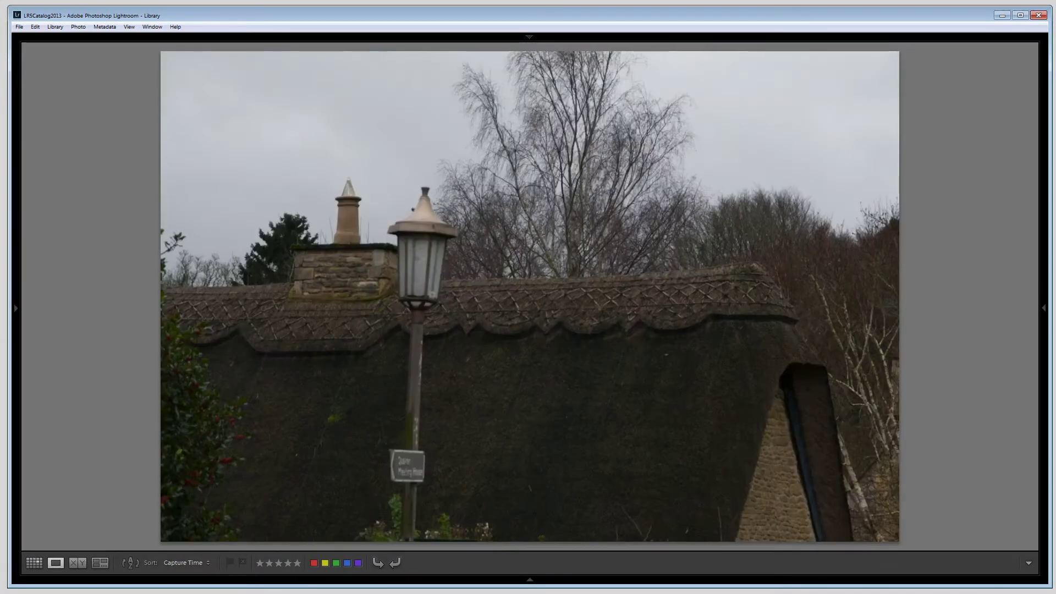
{"action": "key", "text": "Right"}
{"action": "key", "text": "Right"}
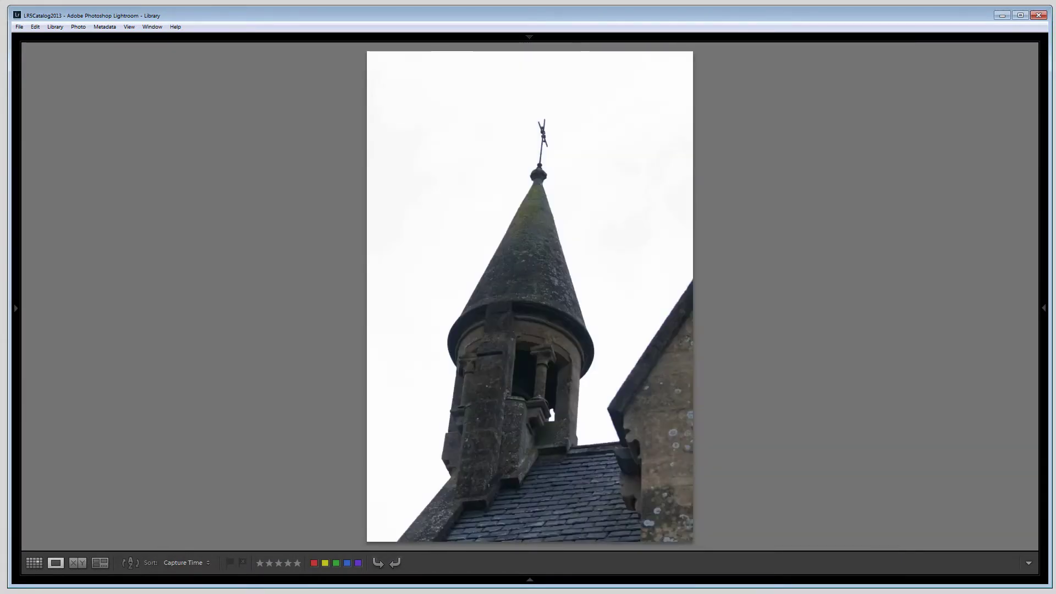
{"action": "key", "text": "Right"}
{"action": "key", "text": "Right"}
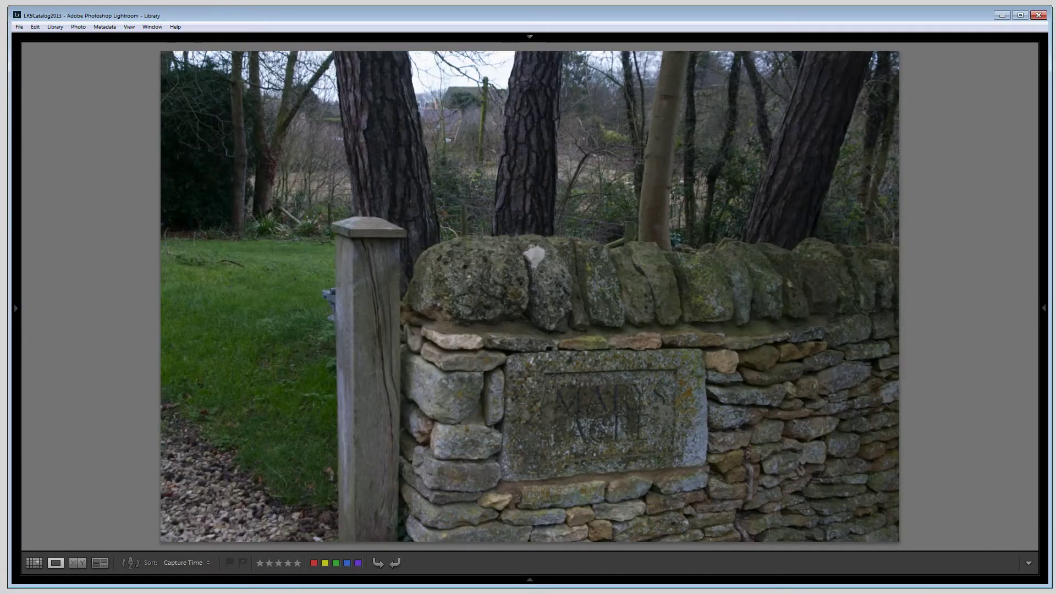
{"action": "key", "text": "Left"}
{"action": "key", "text": "Right"}
{"action": "key", "text": "Right"}
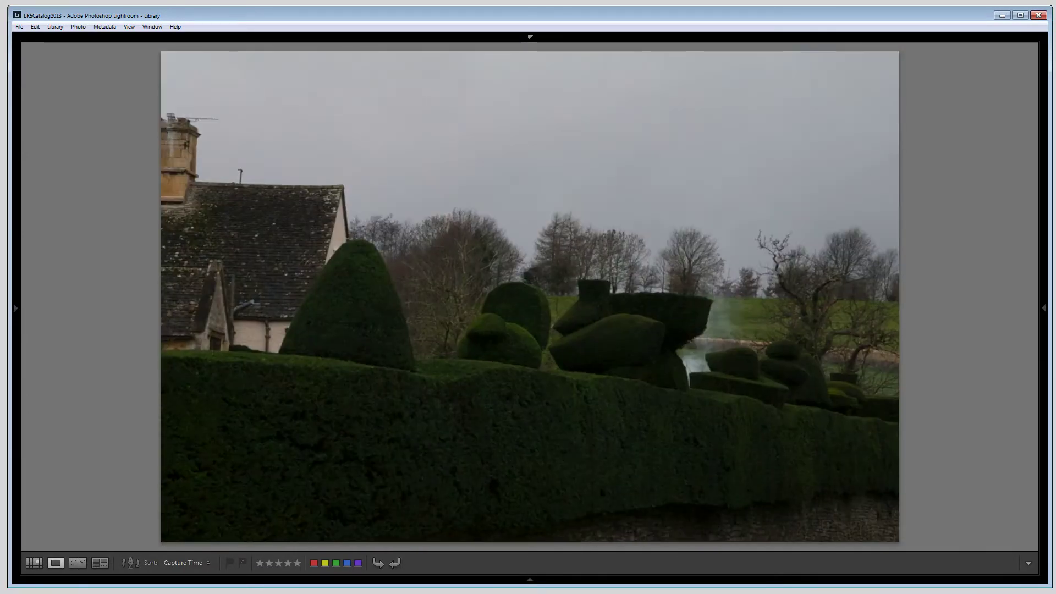
{"action": "key", "text": "Right"}
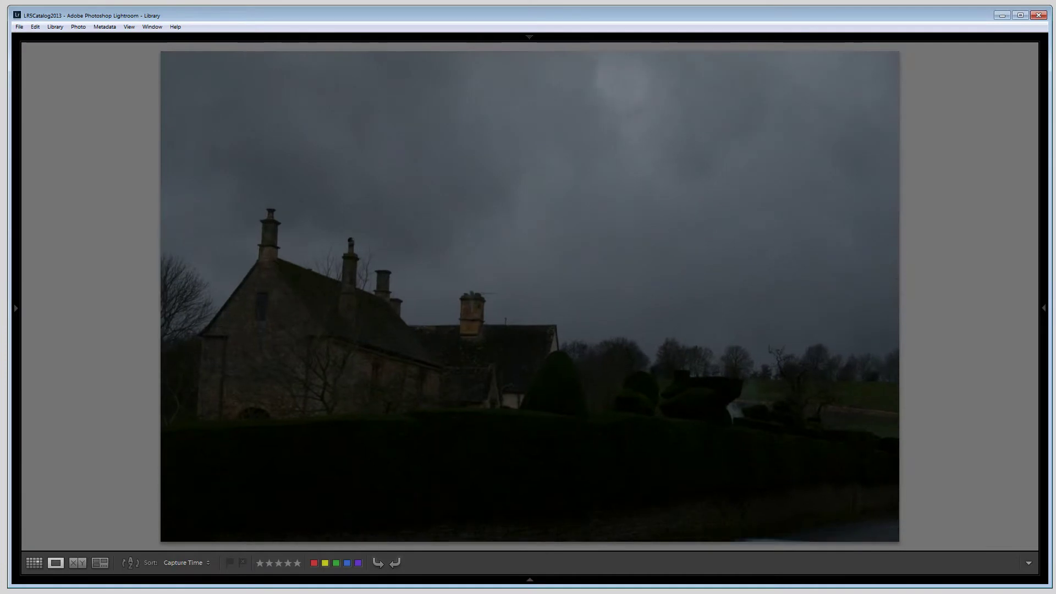
{"action": "key", "text": "Right"}
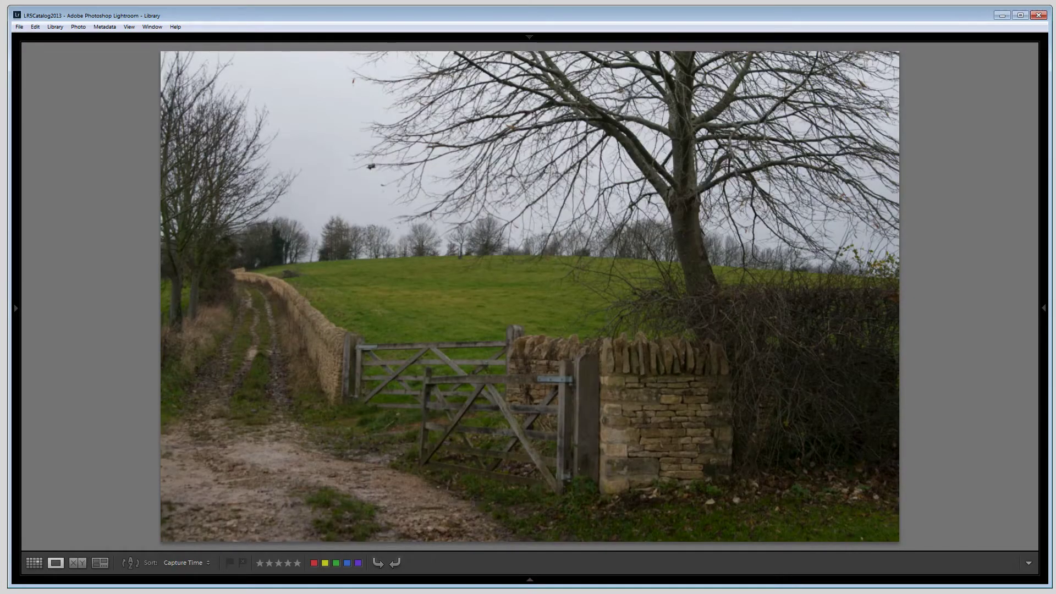
- Flag the wooden farm gate photo and one of the first workshop photos as picks
{"action": "key", "text": "p"}
{"action": "key", "text": "Right"}
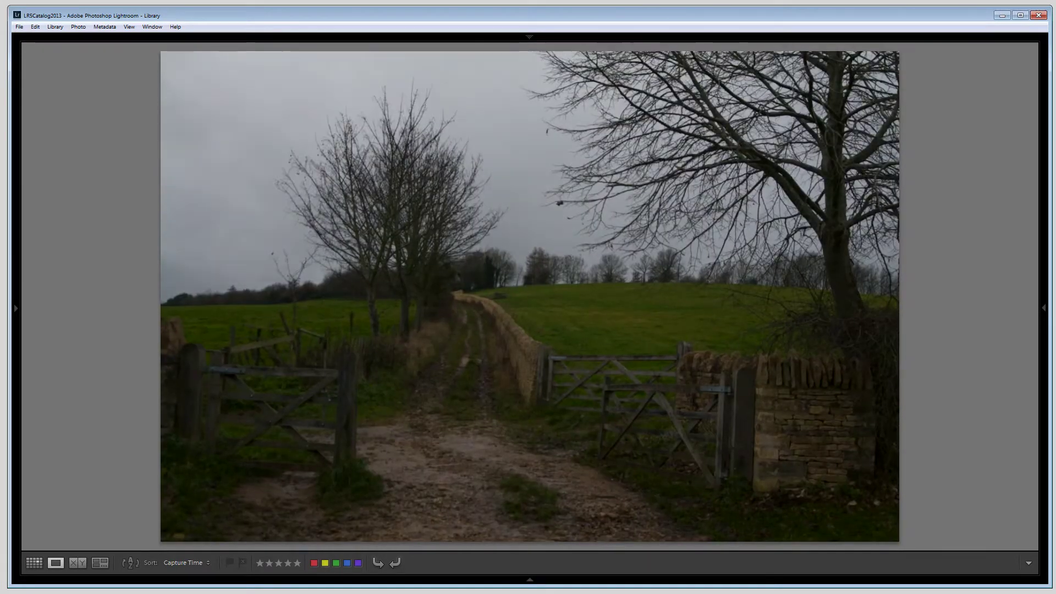
{"action": "key", "text": "Right"}
{"action": "key", "text": "Right"}
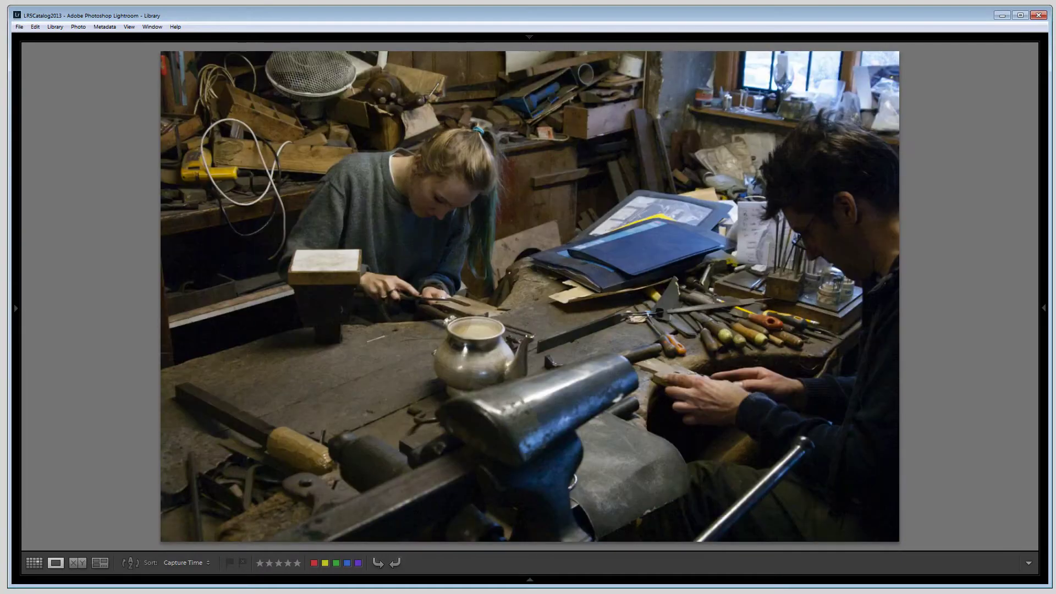
{"action": "key", "text": "Right"}
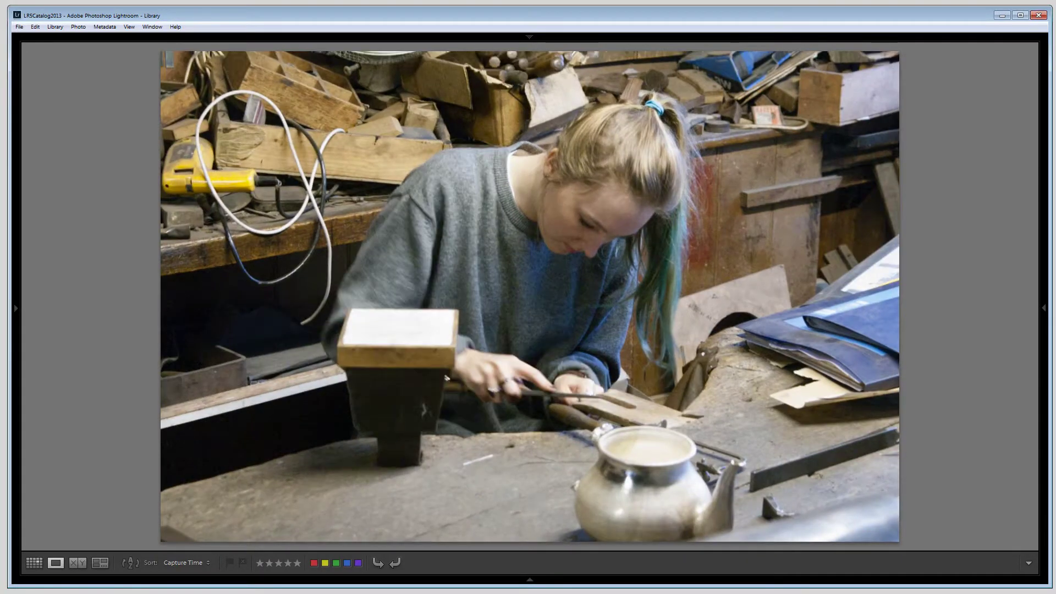
{"action": "key", "text": "Right"}
{"action": "key", "text": "p"}
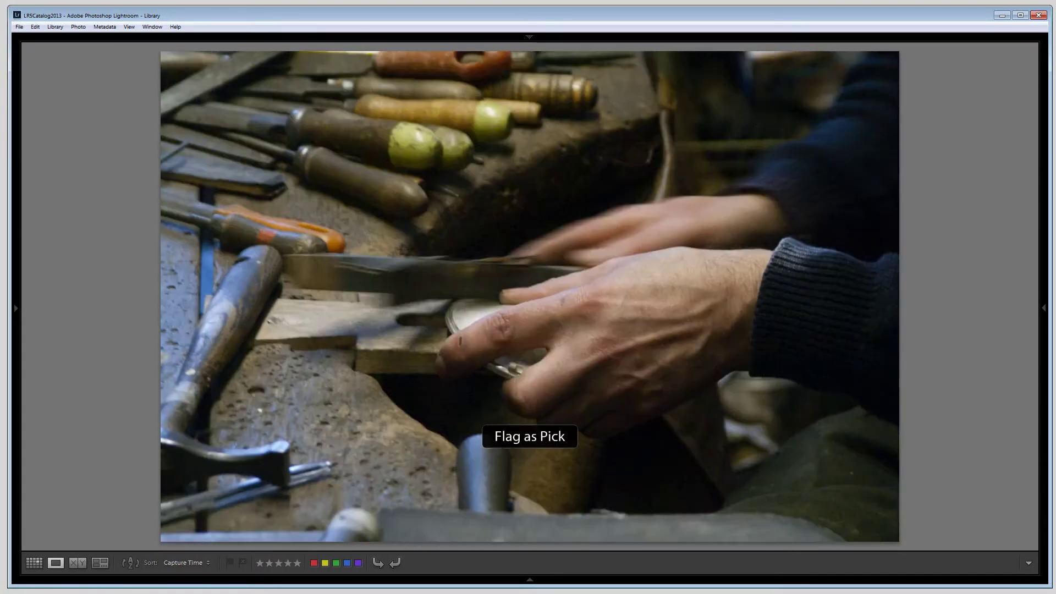
- Review the following photos, from the workshop's metal teapot and workbench shots to the dark stone house under a grey sky
{"action": "key", "text": "Right"}
{"action": "key", "text": "Right"}
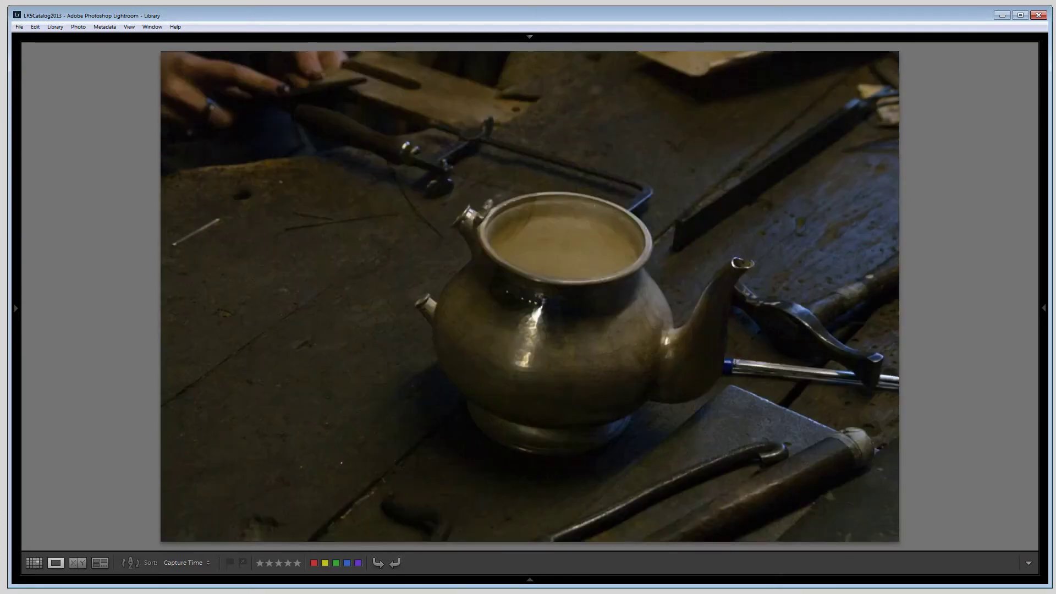
{"action": "key", "text": "Right"}
{"action": "key", "text": "Right"}
{"action": "key", "text": "Right"}
{"action": "key", "text": "Right"}
{"action": "key", "text": "Right"}
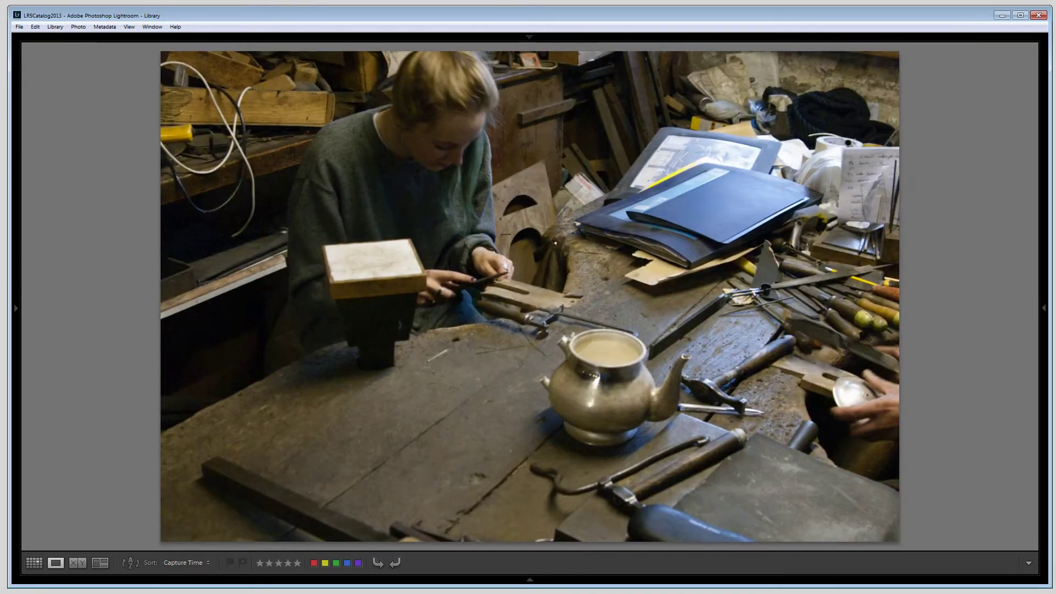
{"action": "key", "text": "Right"}
{"action": "key", "text": "Right"}
{"action": "key", "text": "Right"}
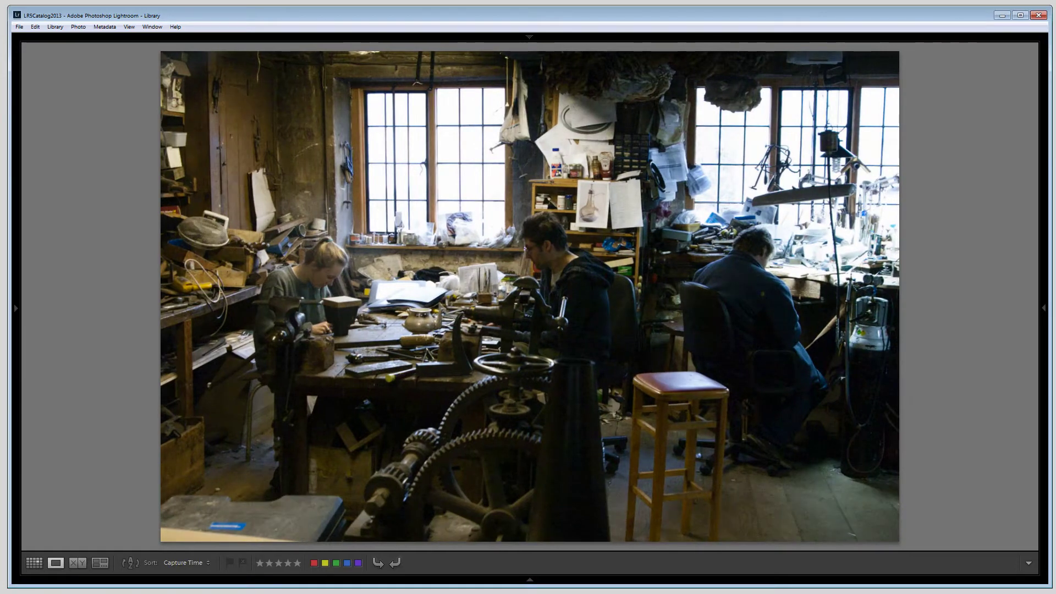
{"action": "key", "text": "Right"}
{"action": "key", "text": "Right"}
{"action": "key", "text": "Right"}
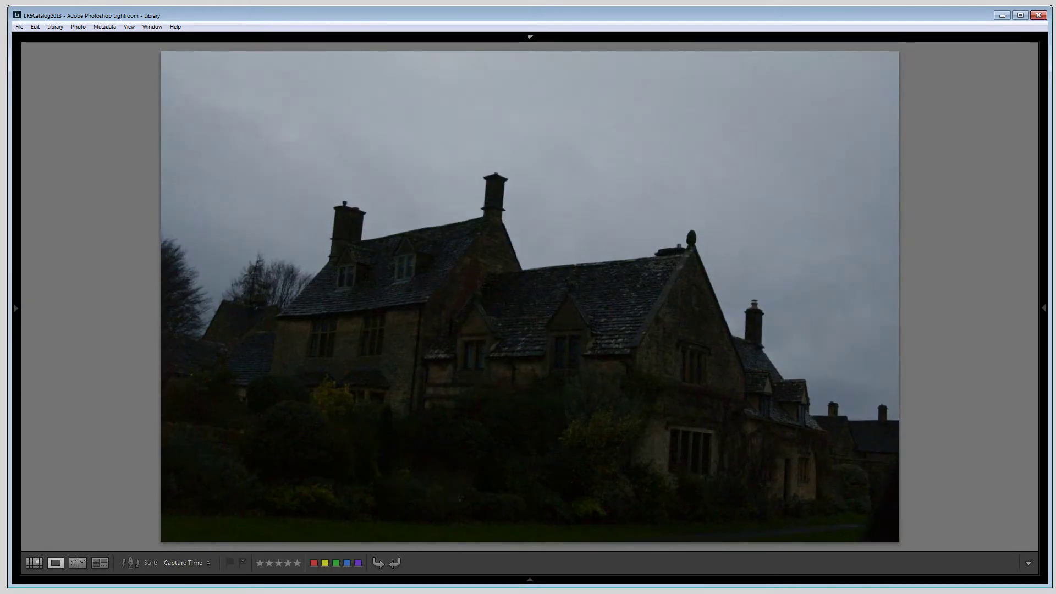
- Flag a photo shortly after the dark stone house as a pick
{"action": "key", "text": "Right"}
{"action": "key", "text": "Right"}
{"action": "key", "text": "p"}
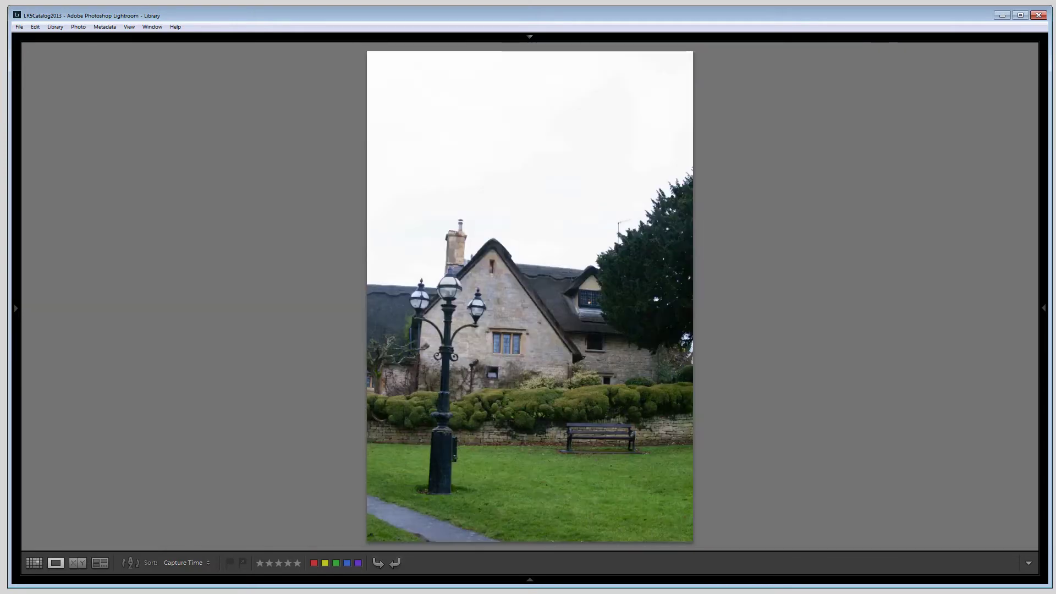
- Review the thatched cottage, market hall and timber roof photos, and flag the shot following the timber roof as a pick
{"action": "key", "text": "Right"}
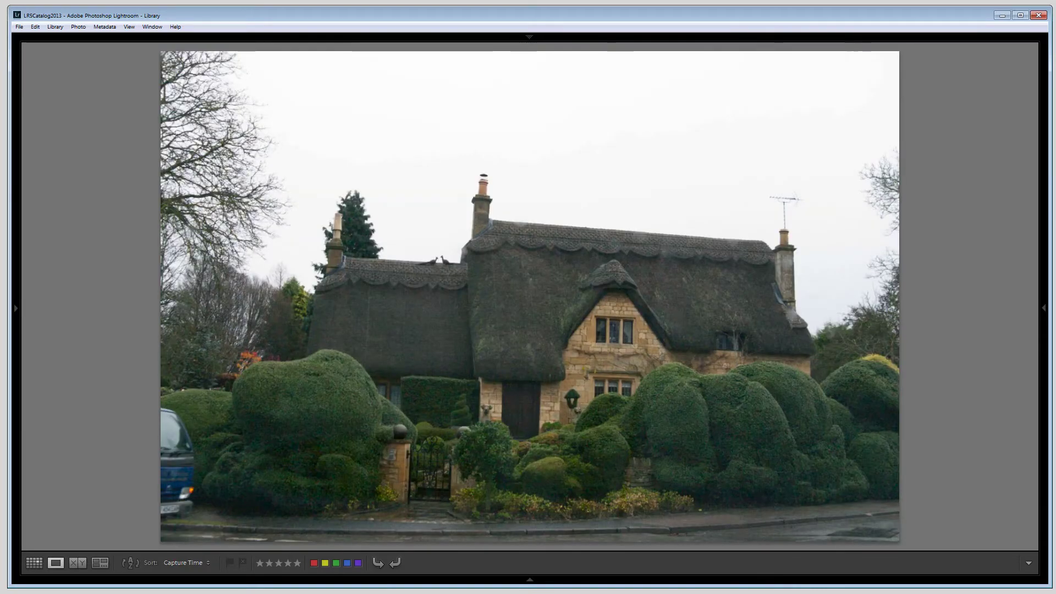
{"action": "key", "text": "Right"}
{"action": "key", "text": "Right"}
{"action": "key", "text": "Right"}
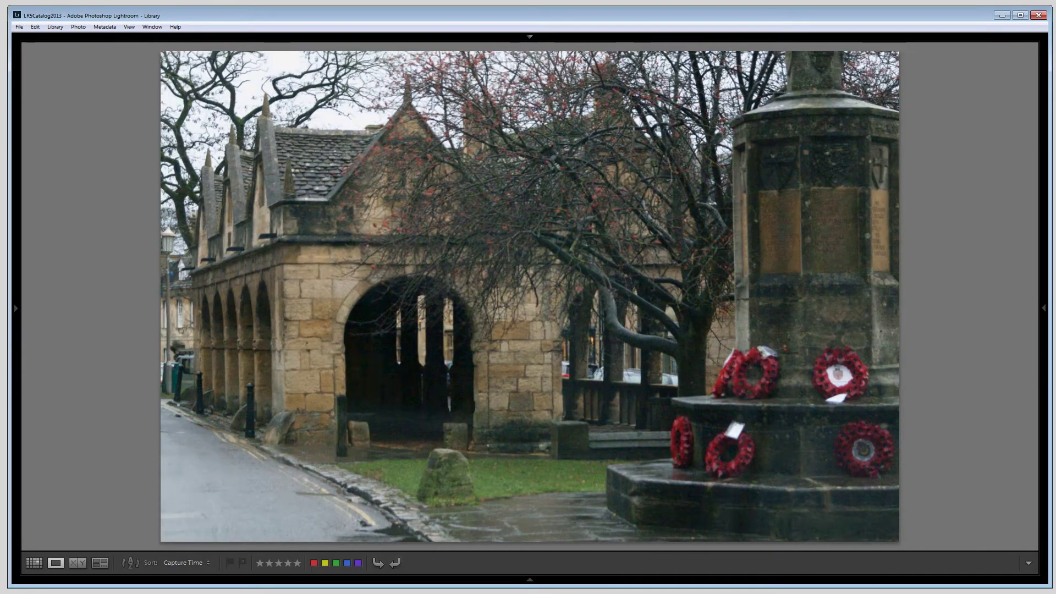
{"action": "key", "text": "Right"}
{"action": "key", "text": "Right"}
{"action": "key", "text": "Right"}
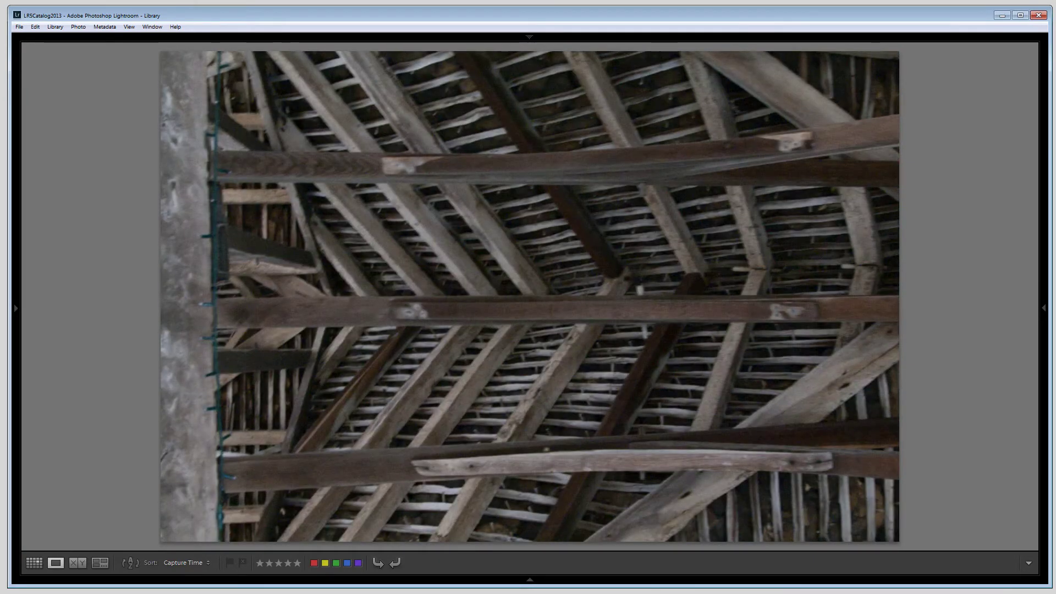
{"action": "key", "text": "Right"}
{"action": "key", "text": "p"}
- Move past the street view through the arches and flag a half-timbered building photo as a pick
{"action": "key", "text": "Right"}
{"action": "key", "text": "Right"}
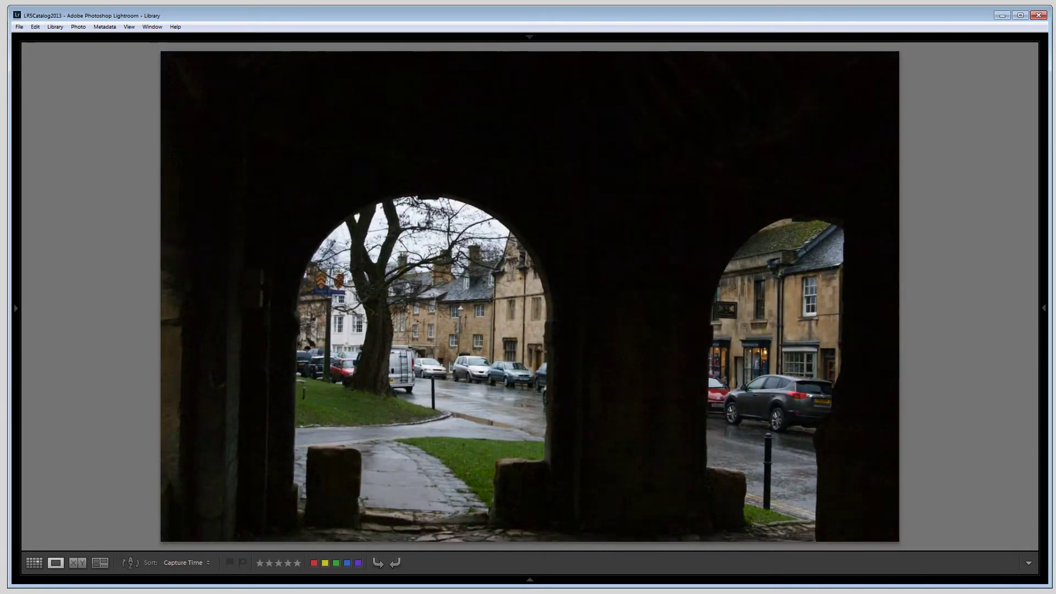
{"action": "key", "text": "Right"}
{"action": "key", "text": "p"}
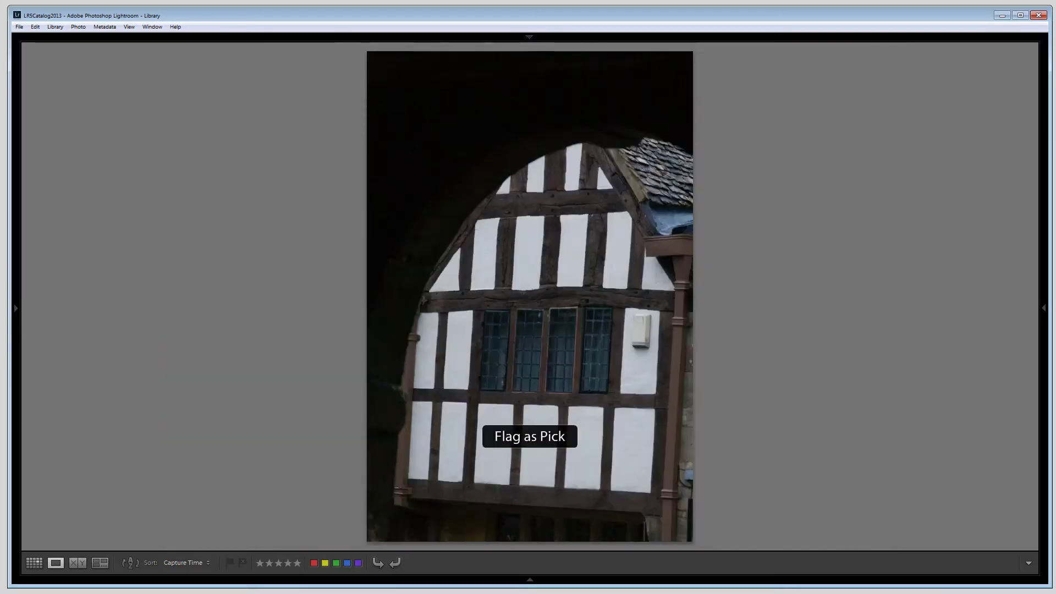
- Look ahead to the church tower, go back to the half-timbered building shots, and flag the photo following the re-viewed one as a pick
{"action": "key", "text": "Right"}
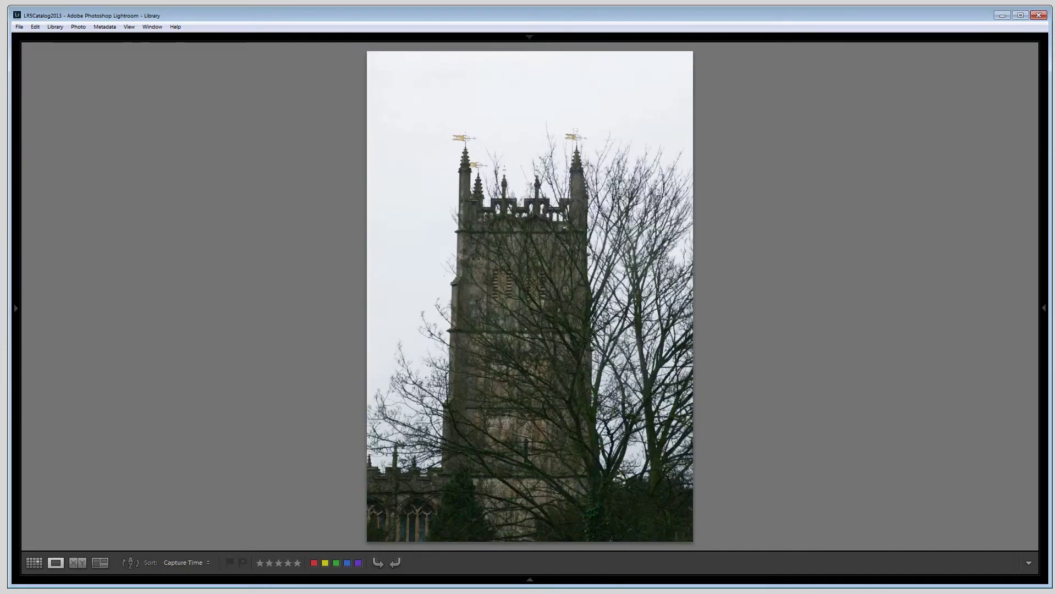
{"action": "key", "text": "Right"}
{"action": "key", "text": "Left"}
{"action": "key", "text": "Left"}
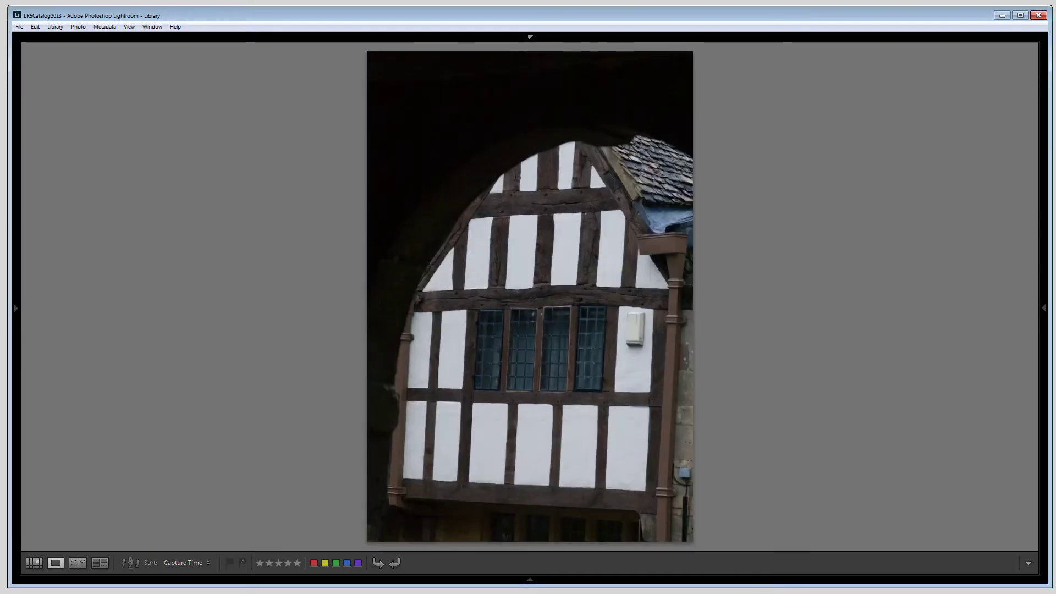
{"action": "key", "text": "Right"}
{"action": "key", "text": "p"}
- Review the photos up to the stone chimneys and dovecote gable, and flag the photo after the gable as a pick
{"action": "key", "text": "Right"}
{"action": "key", "text": "Right"}
{"action": "key", "text": "Right"}
{"action": "key", "text": "Right"}
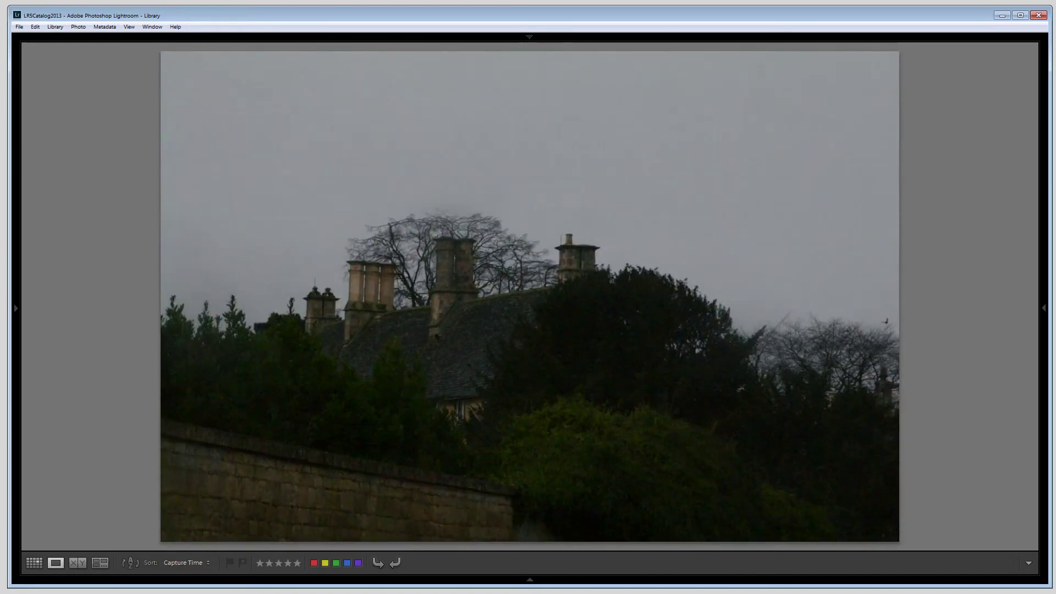
{"action": "key", "text": "Right"}
{"action": "key", "text": "Right"}
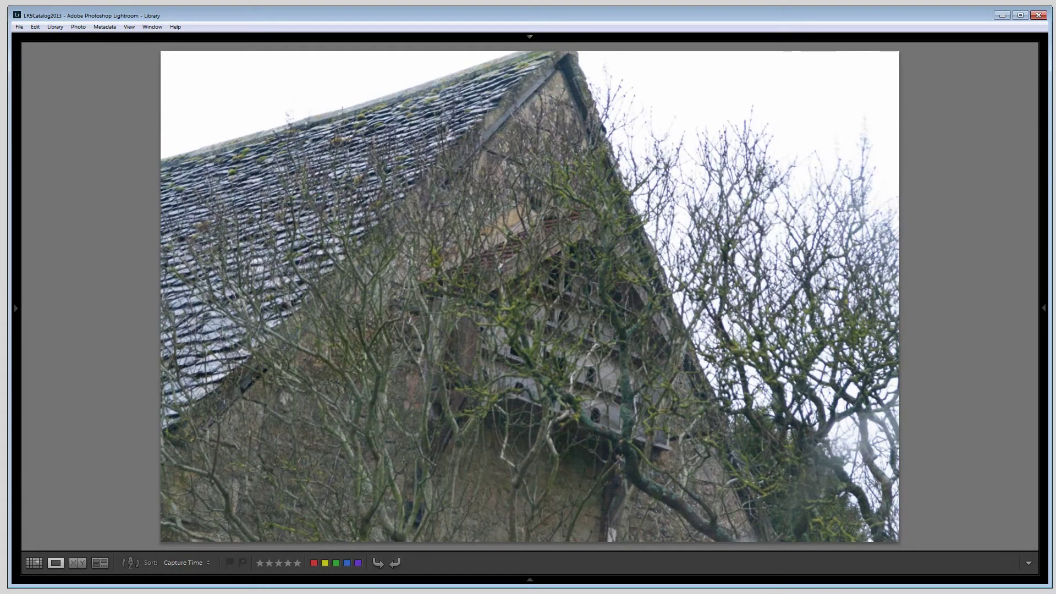
{"action": "key", "text": "Right"}
{"action": "key", "text": "p"}
- Flag the photo of silhouetted trees beneath dark clouds as a pick
{"action": "key", "text": "Right"}
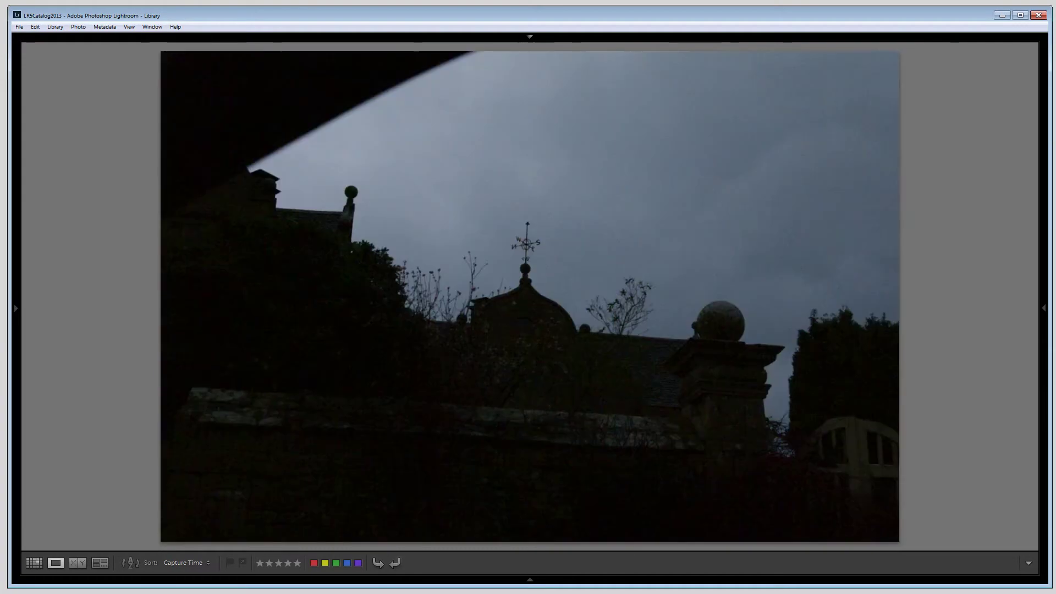
{"action": "key", "text": "Right"}
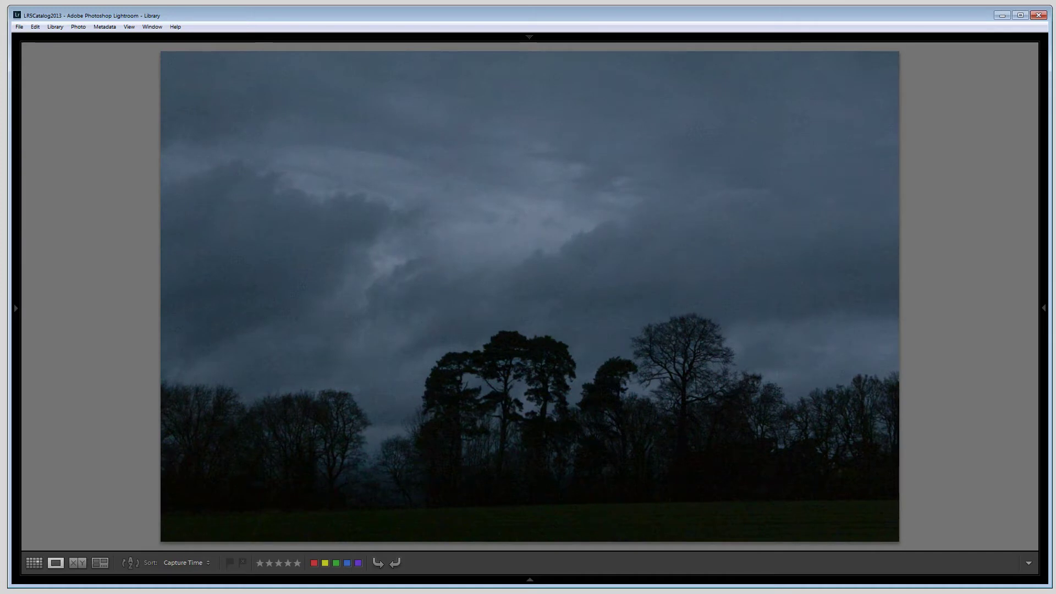
{"action": "key", "text": "p"}
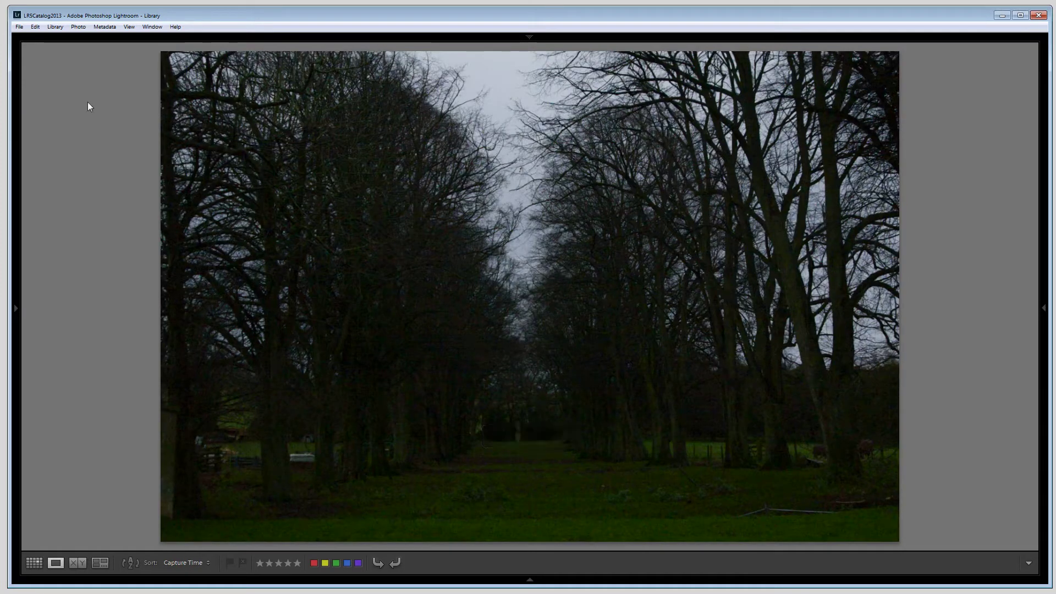
- Check the Auto Advance option and flag the darker tree avenue photo as a pick
{"action": "left_click", "coordinate": [78, 26]}
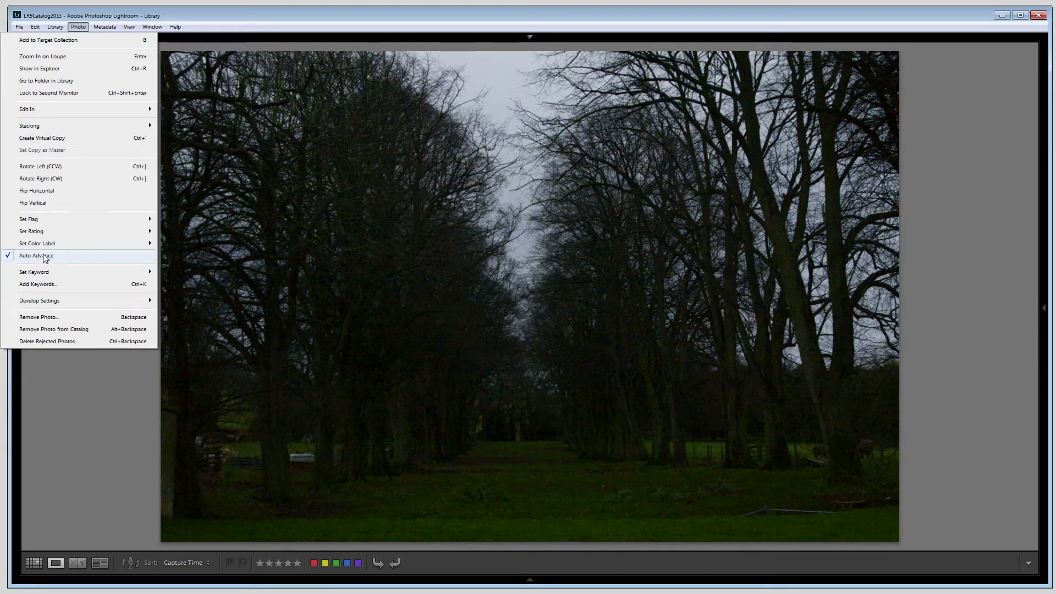
{"action": "left_click", "coordinate": [92, 419]}
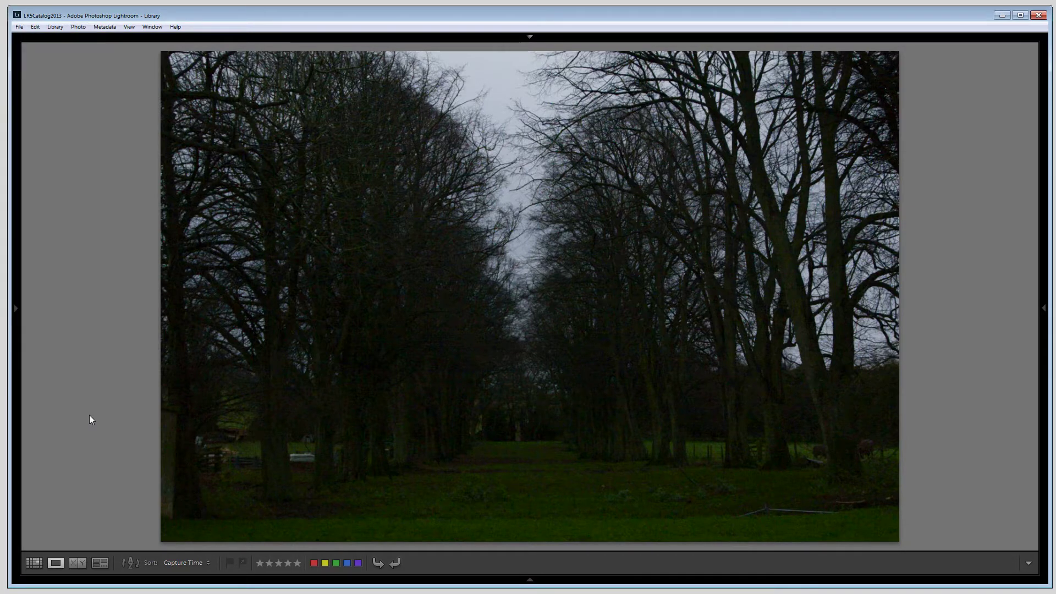
{"action": "key", "text": "p"}
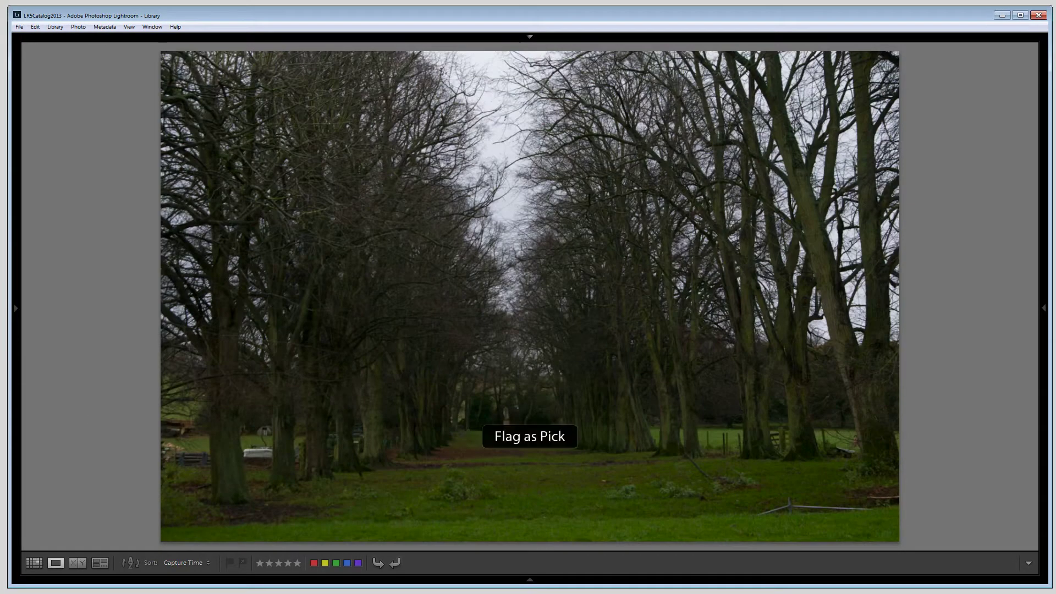
- Skip the chapel and stone urn photos and flag the Public Bridleway signpost photo as a pick
{"action": "key", "text": "Right"}
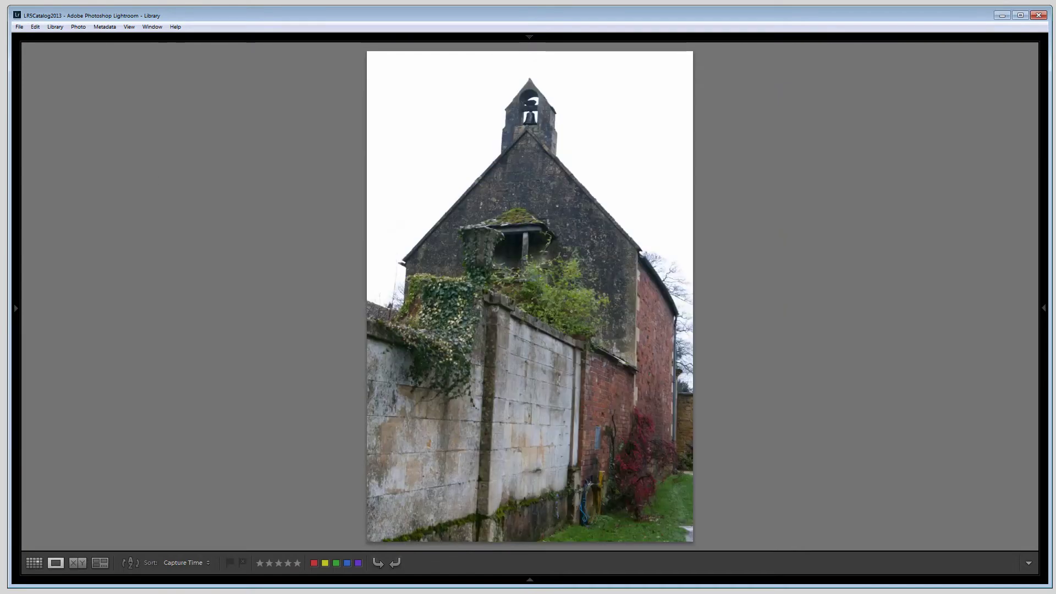
{"action": "key", "text": "Right"}
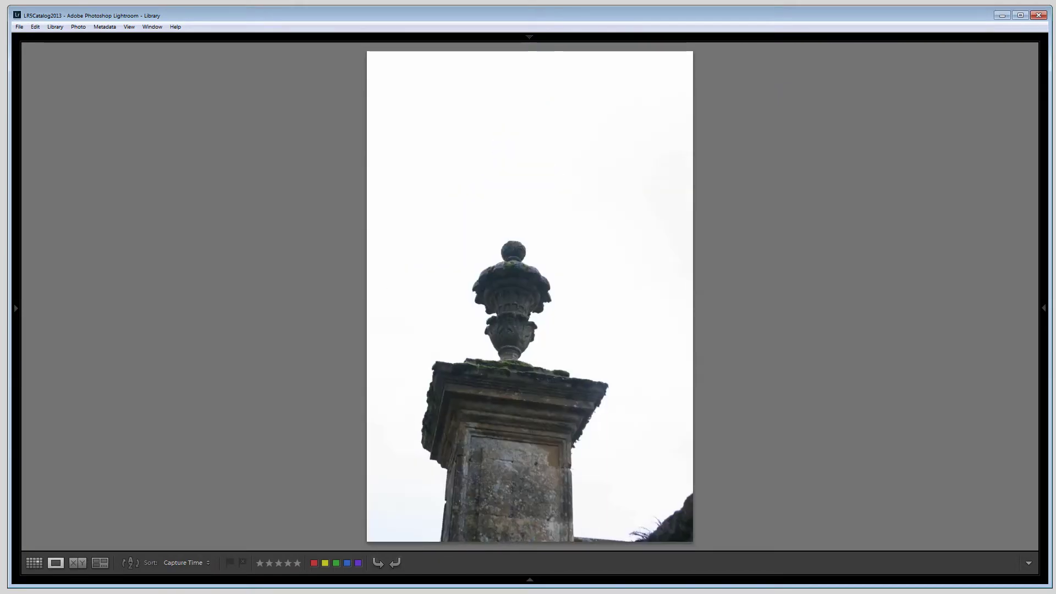
{"action": "key", "text": "Right"}
{"action": "key", "text": "Right"}
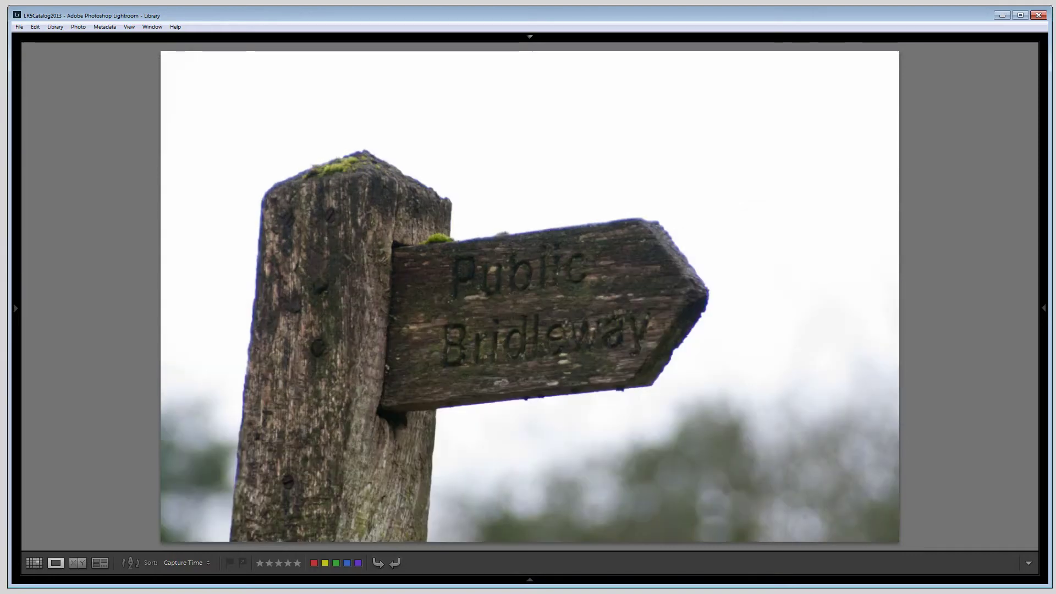
{"action": "key", "text": "p"}
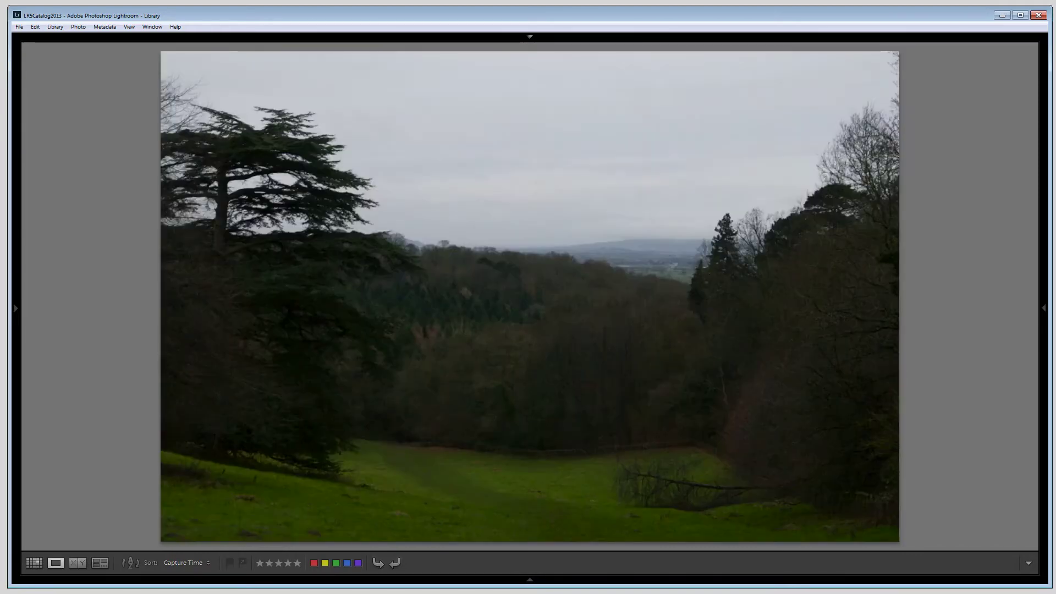
- Flag the two wooded valley photos and the blue gate photo as picks
{"action": "key", "text": "p"}
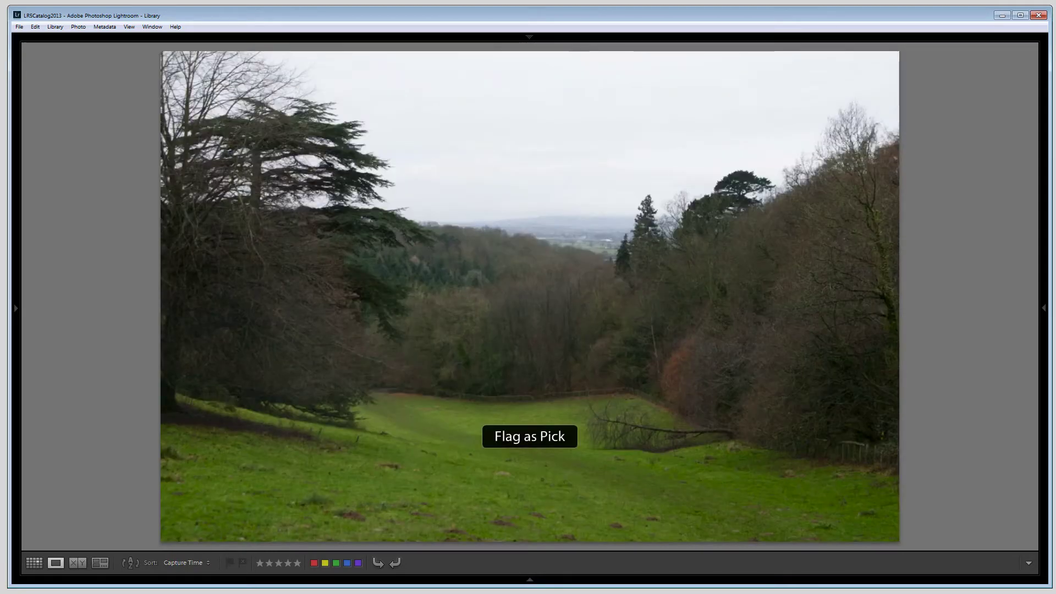
{"action": "key", "text": "p"}
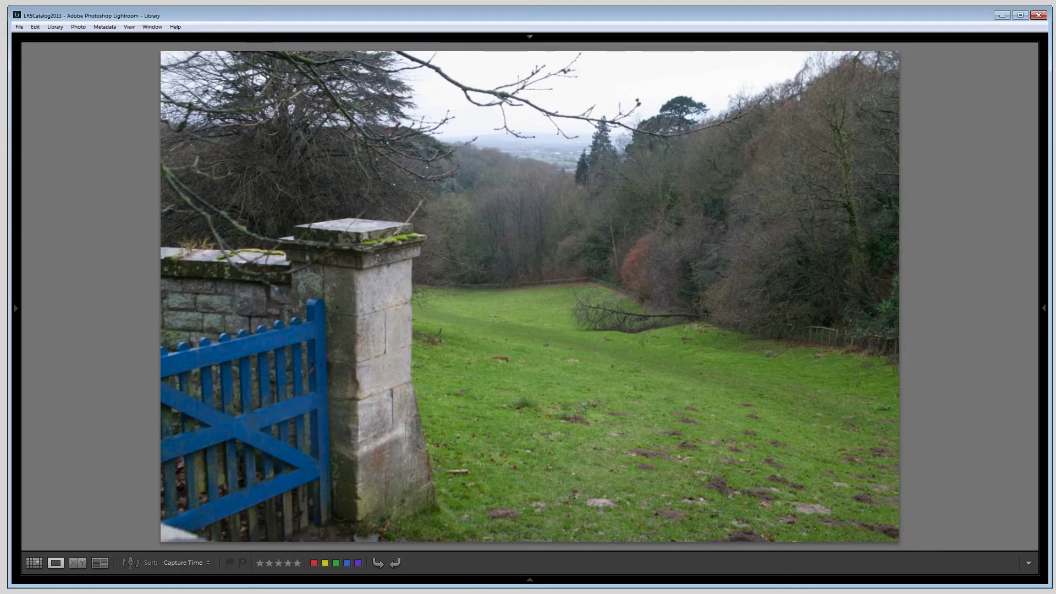
{"action": "key", "text": "p"}
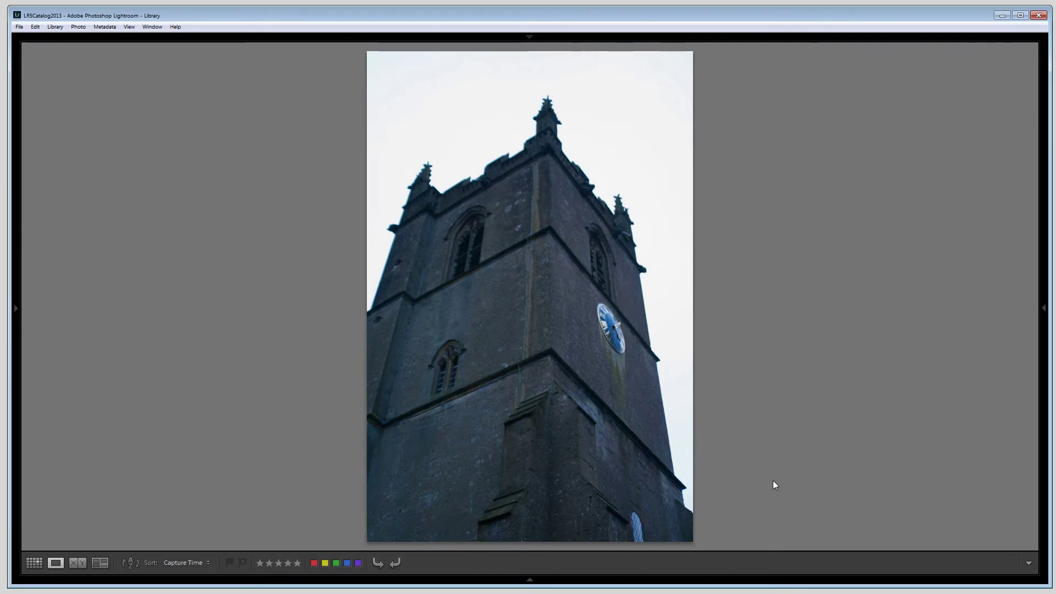
- Bring back the hidden panels and delete the rejected photos of the Cotswolds folder from disk
{"action": "key", "text": "shift+Tab"}
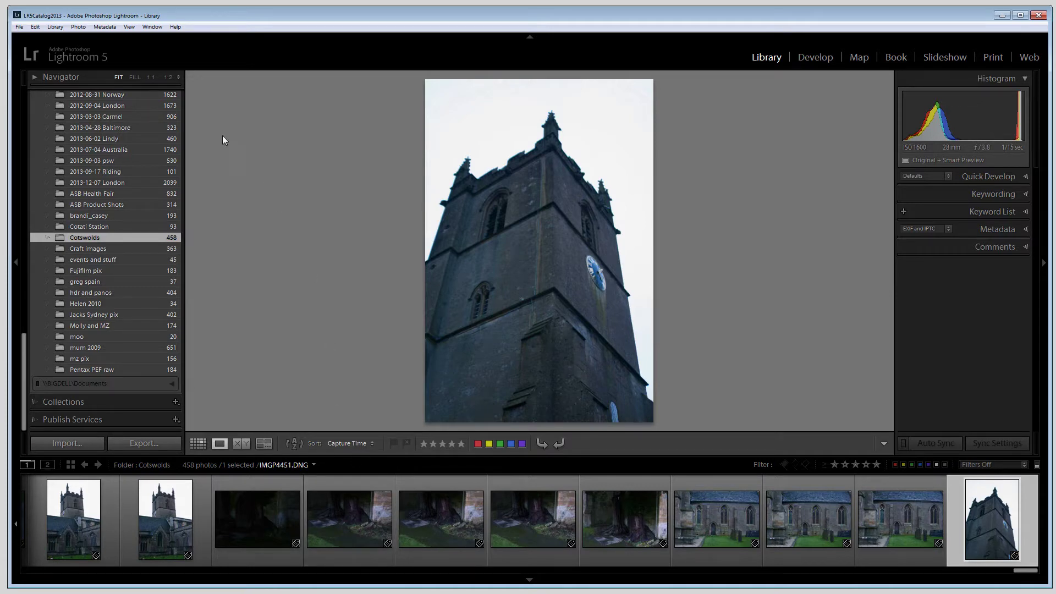
{"action": "left_click", "coordinate": [78, 26]}
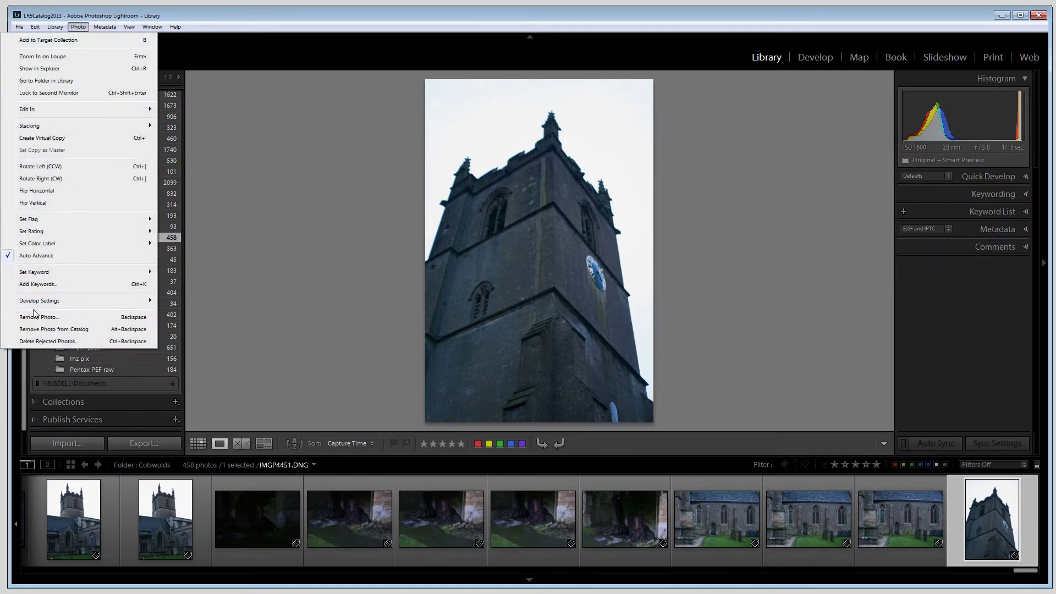
{"action": "left_click", "coordinate": [33, 341]}
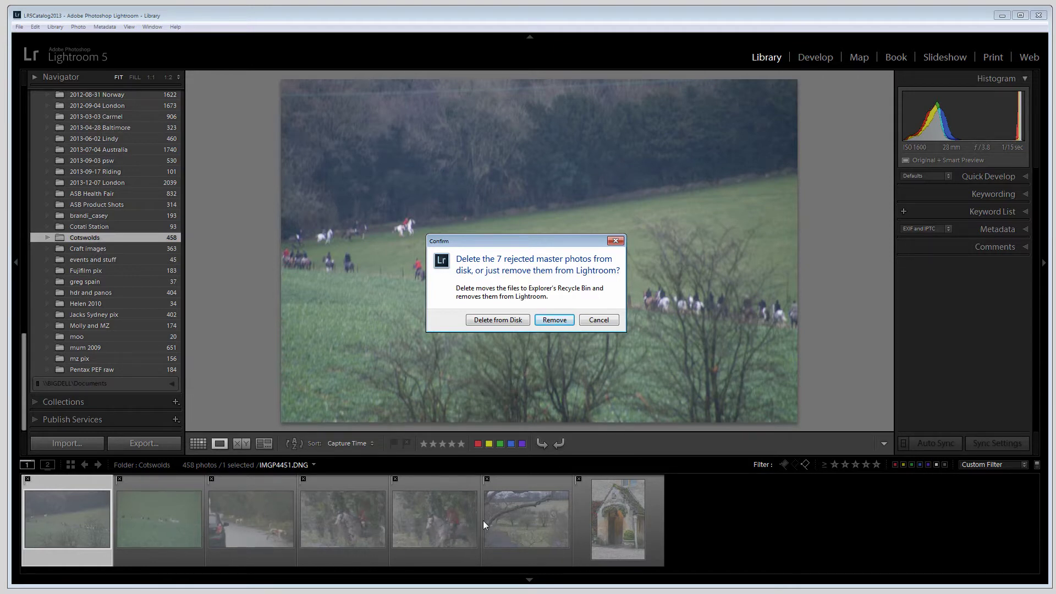
{"action": "left_click", "coordinate": [499, 321]}
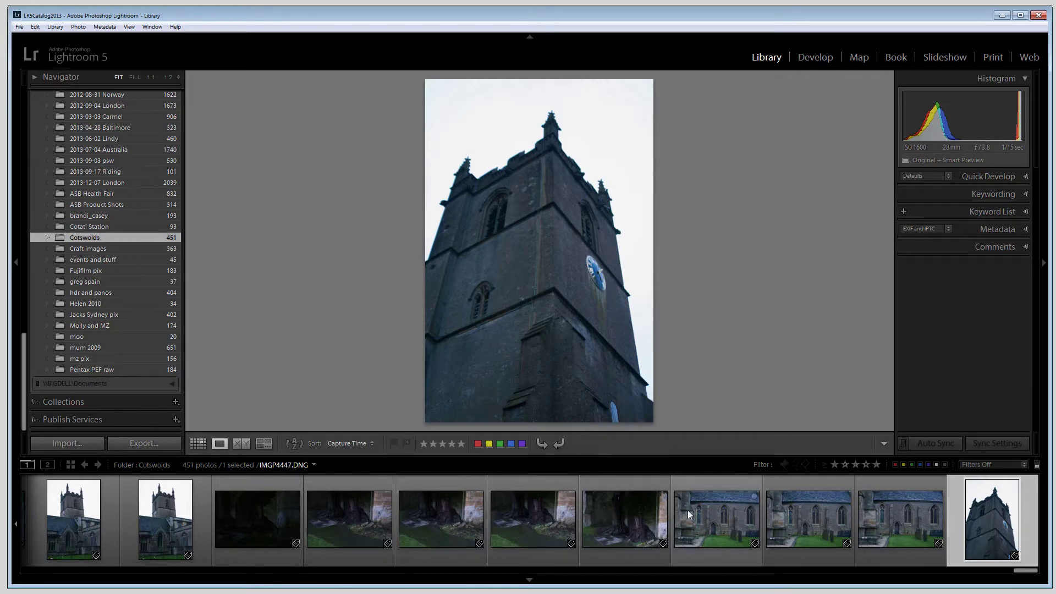
- Filter the Cotswolds folder to flagged photos and create a collection named Cotswolds containing all of them
{"action": "left_click", "coordinate": [784, 465]}
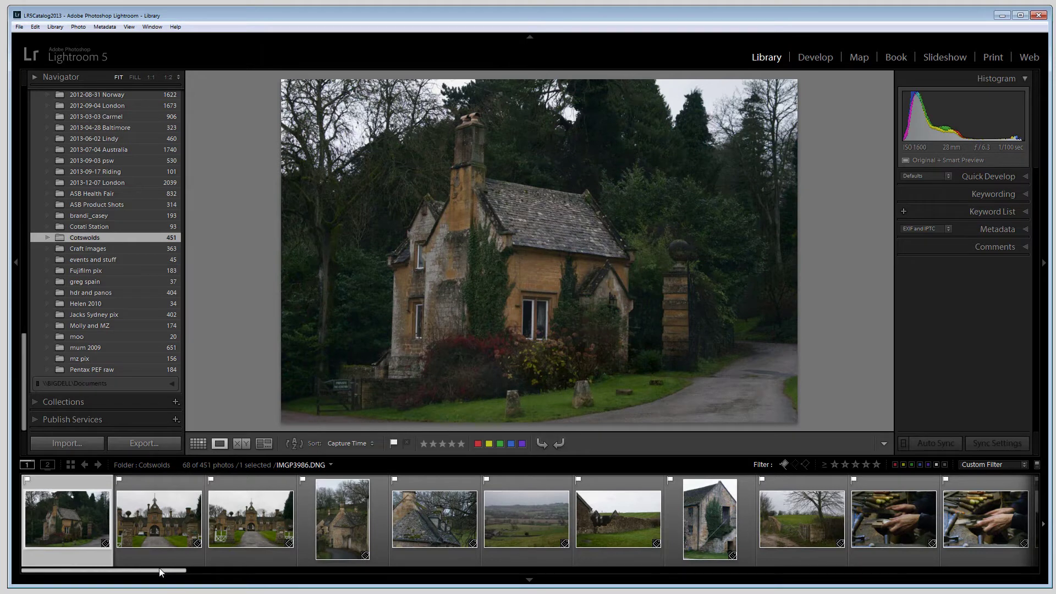
{"action": "key", "text": "ctrl+a"}
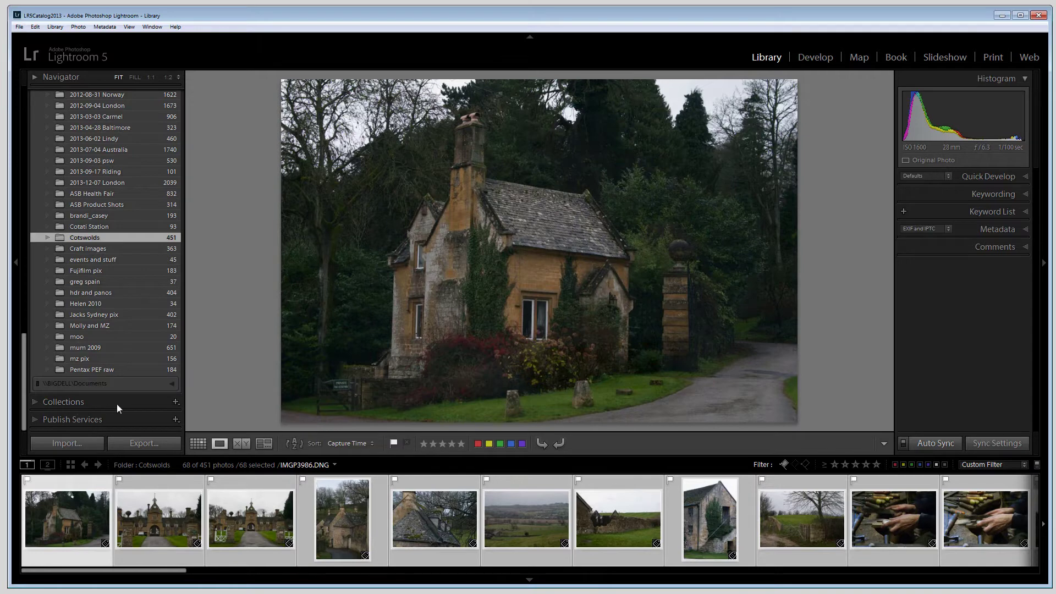
{"action": "left_click", "coordinate": [175, 403]}
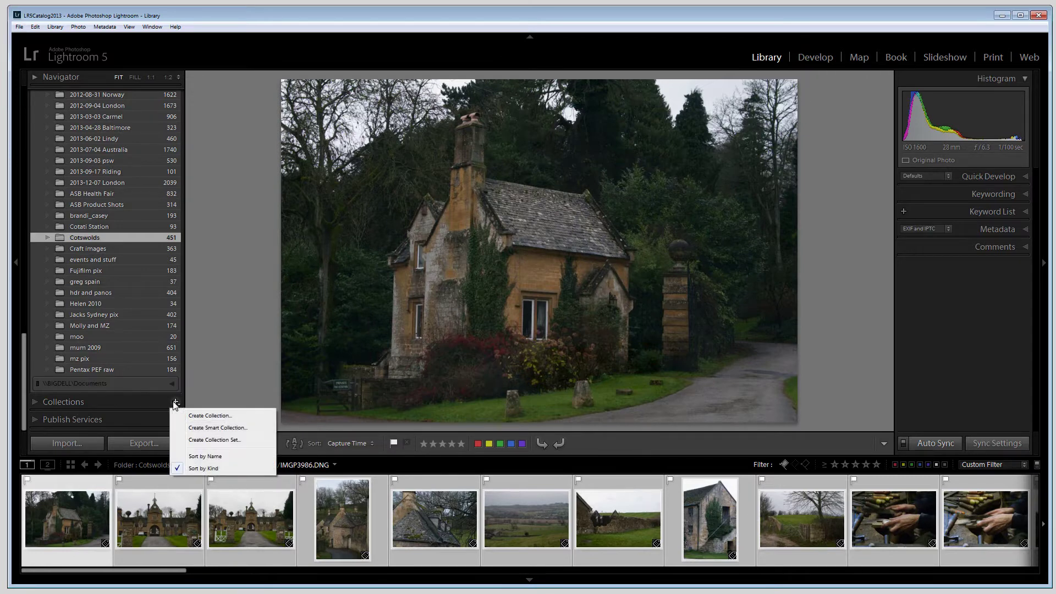
{"action": "left_click", "coordinate": [210, 416]}
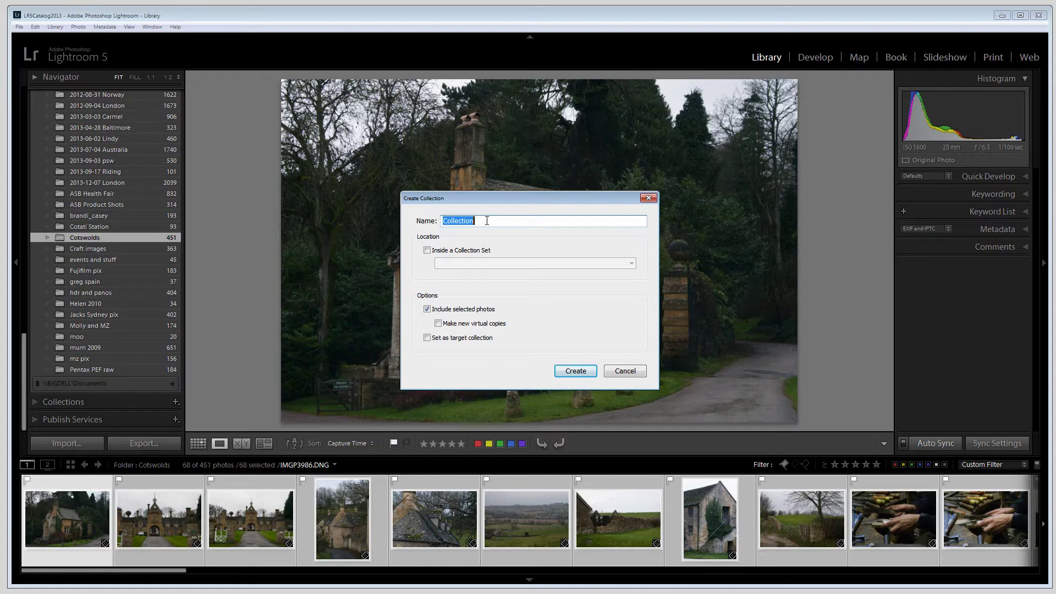
{"action": "type", "text": "Cotswolds"}
{"action": "left_click", "coordinate": [570, 371]}
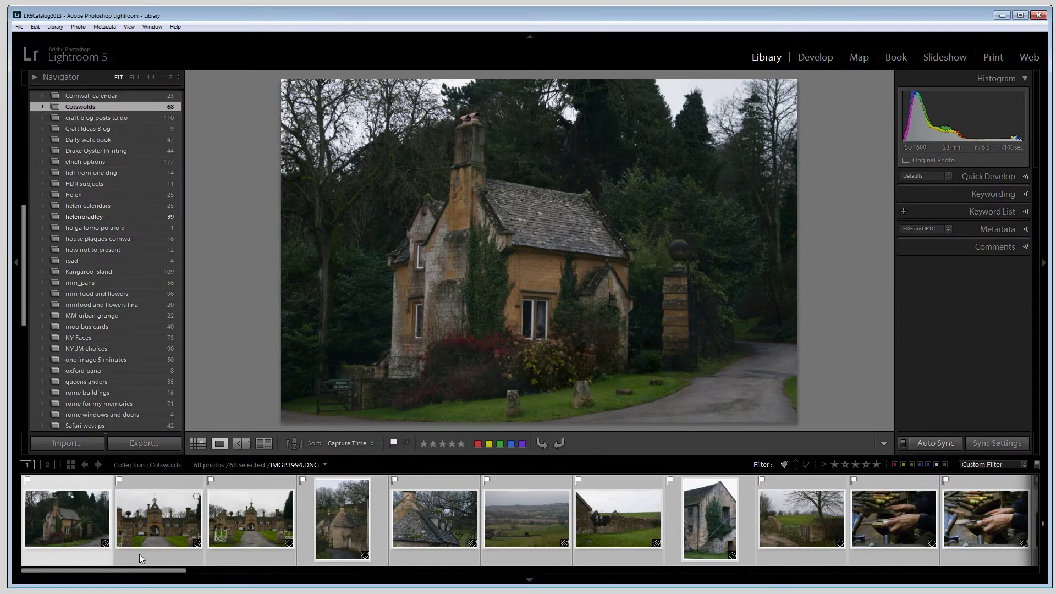
- Hide the side panels and filmstrip, then rate the cottage 2 stars, the two gatehouse photos 1 and 2, and the village lane and stone roof 2
{"action": "left_click", "coordinate": [56, 553]}
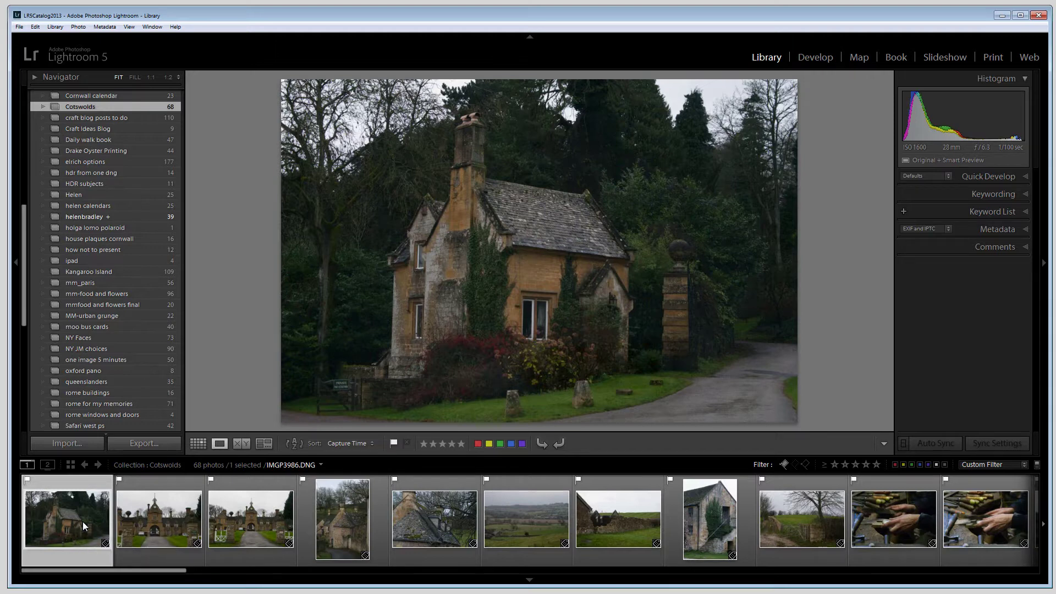
{"action": "key", "text": "shift+Tab"}
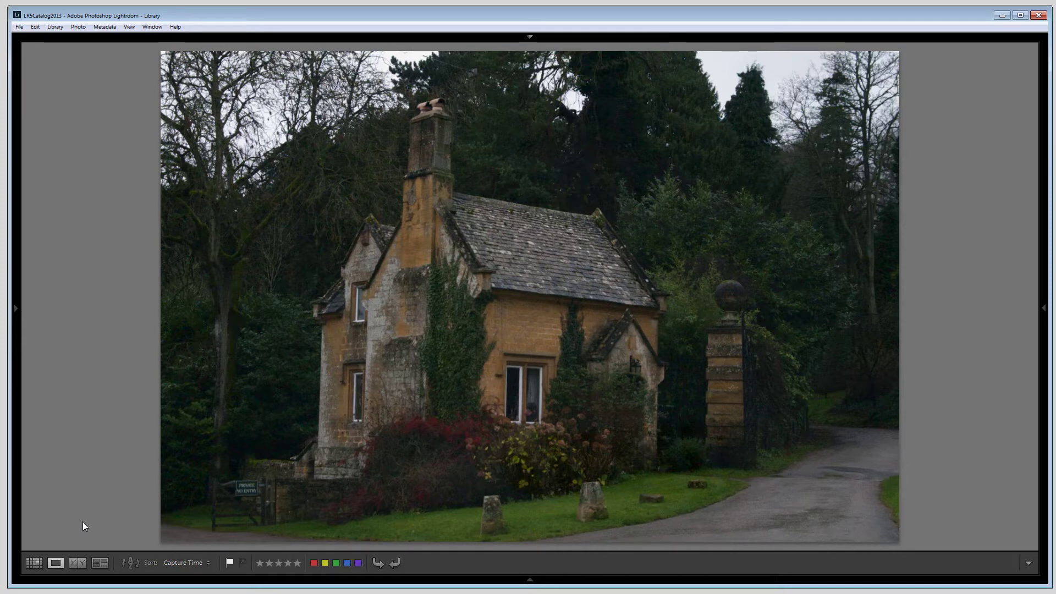
{"action": "key", "text": "2"}
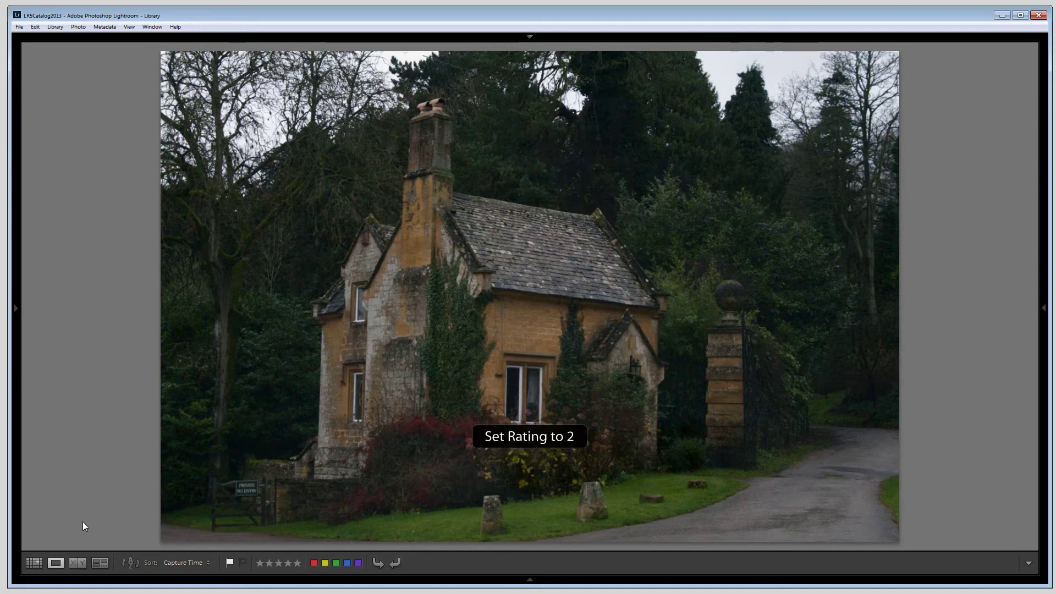
{"action": "key", "text": "1"}
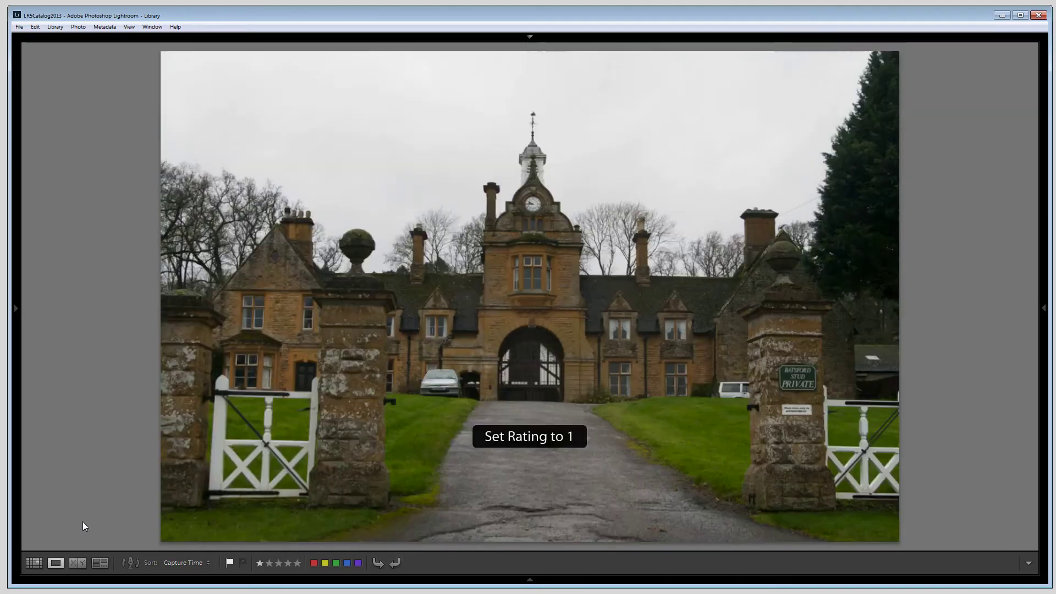
{"action": "key", "text": "2"}
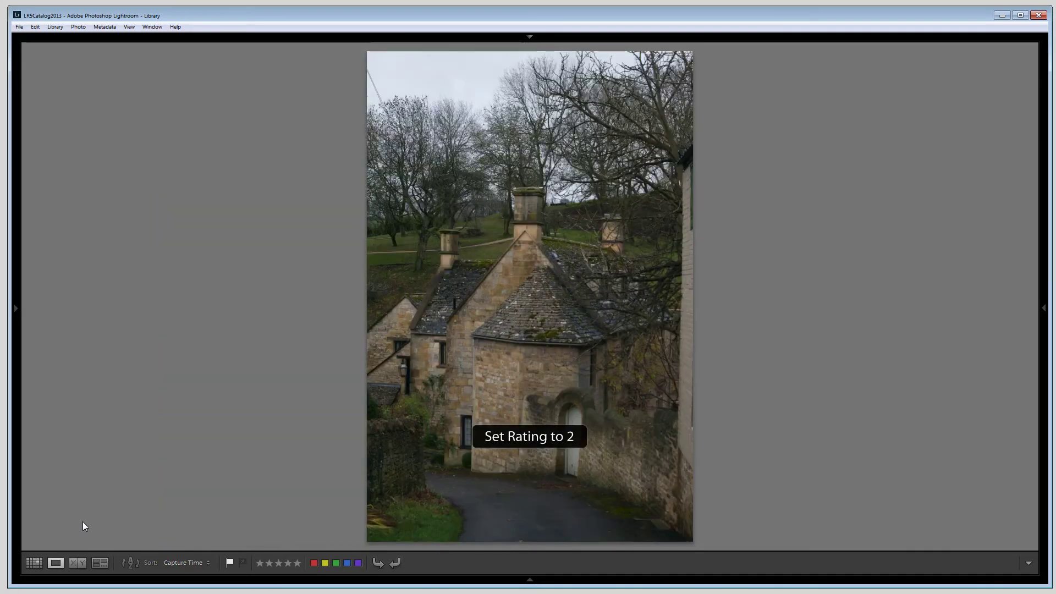
{"action": "key", "text": "2"}
{"action": "key", "text": "2"}
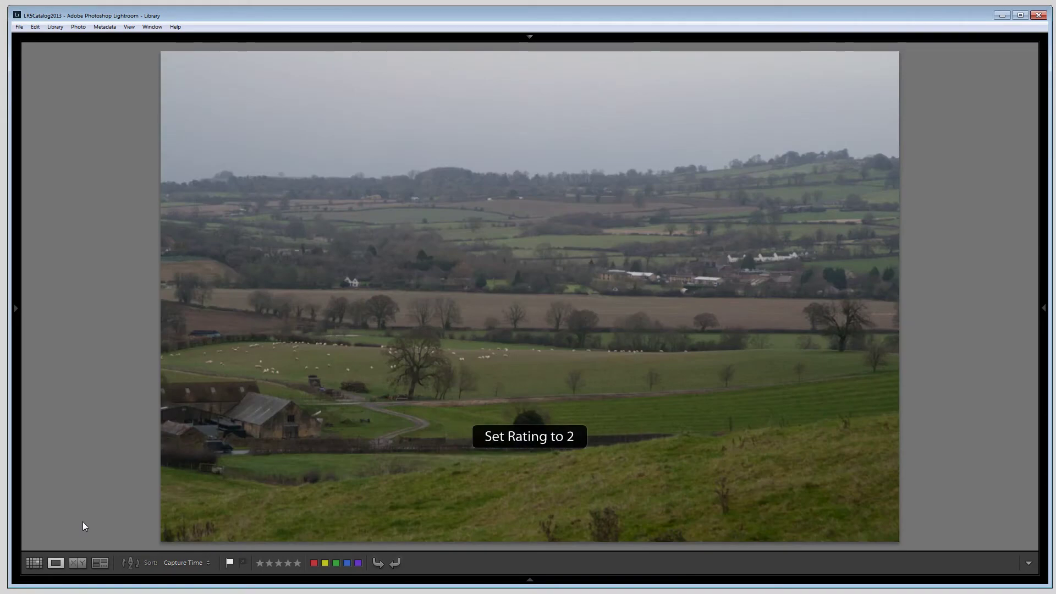
- Rate the farmland view 2 stars, the ruined wall, ivy-covered barn and gated track 1, and the two craftsman's hands photos 2 and 3
{"action": "key", "text": "2"}
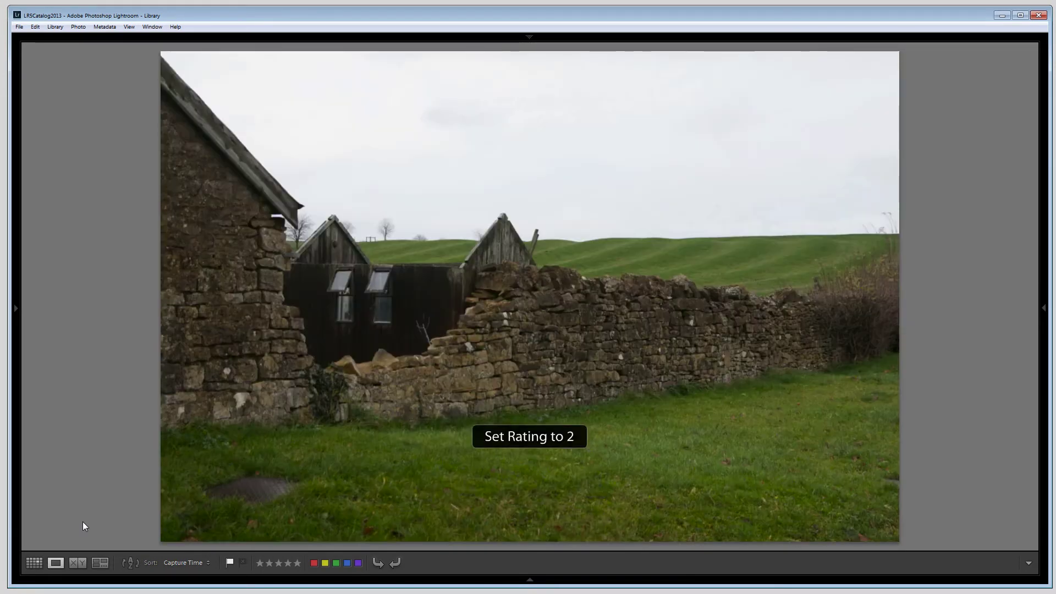
{"action": "key", "text": "1"}
{"action": "key", "text": "1"}
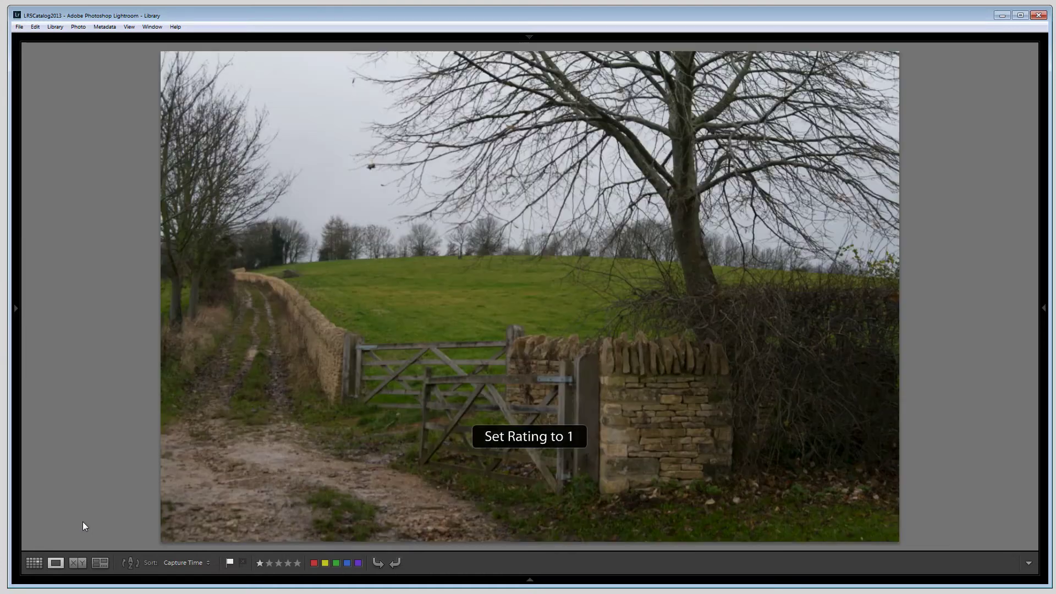
{"action": "key", "text": "1"}
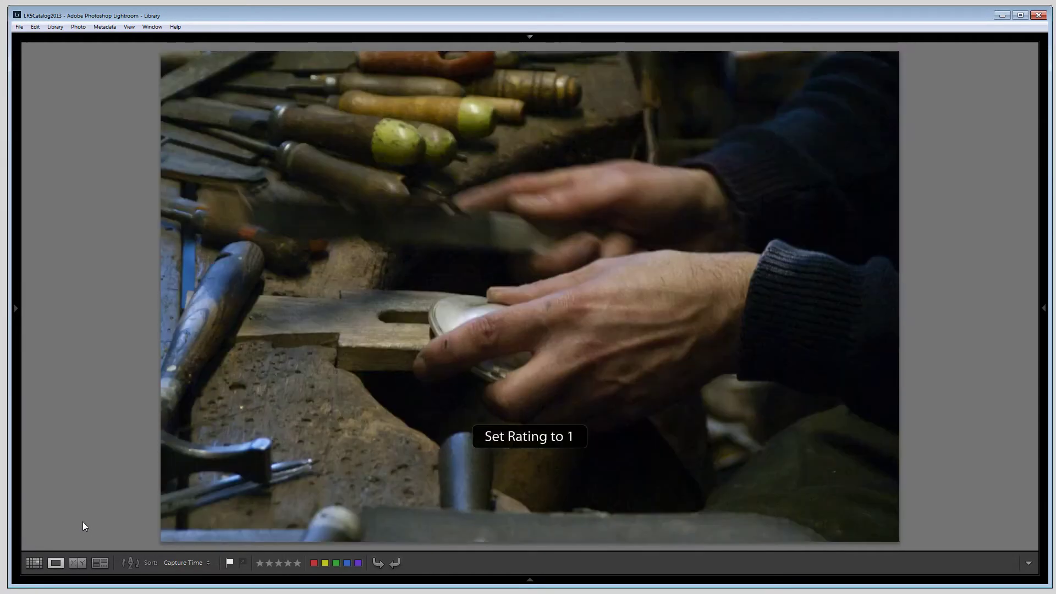
{"action": "key", "text": "2"}
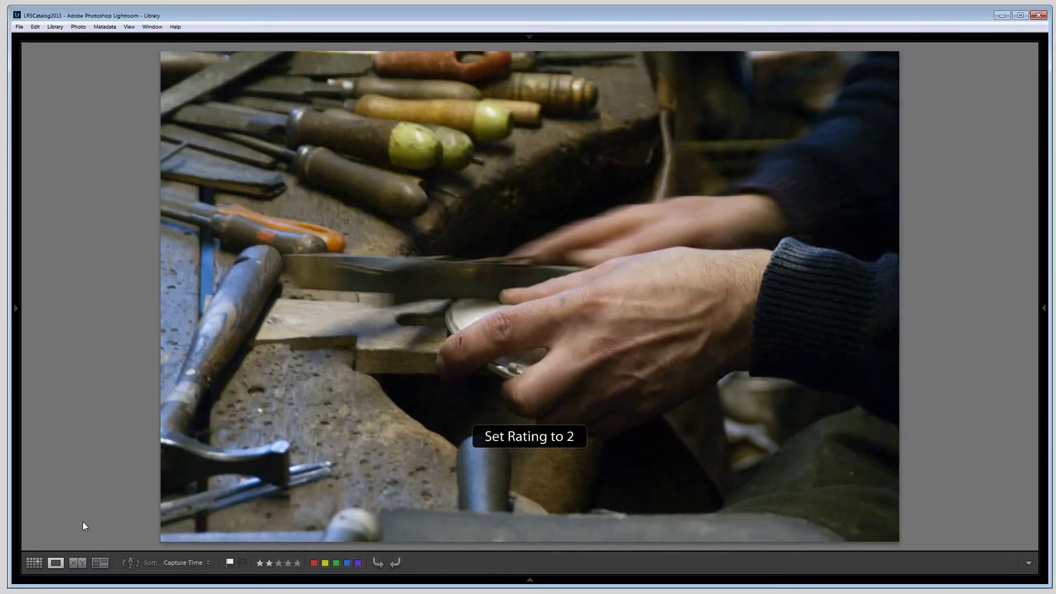
{"action": "key", "text": "3"}
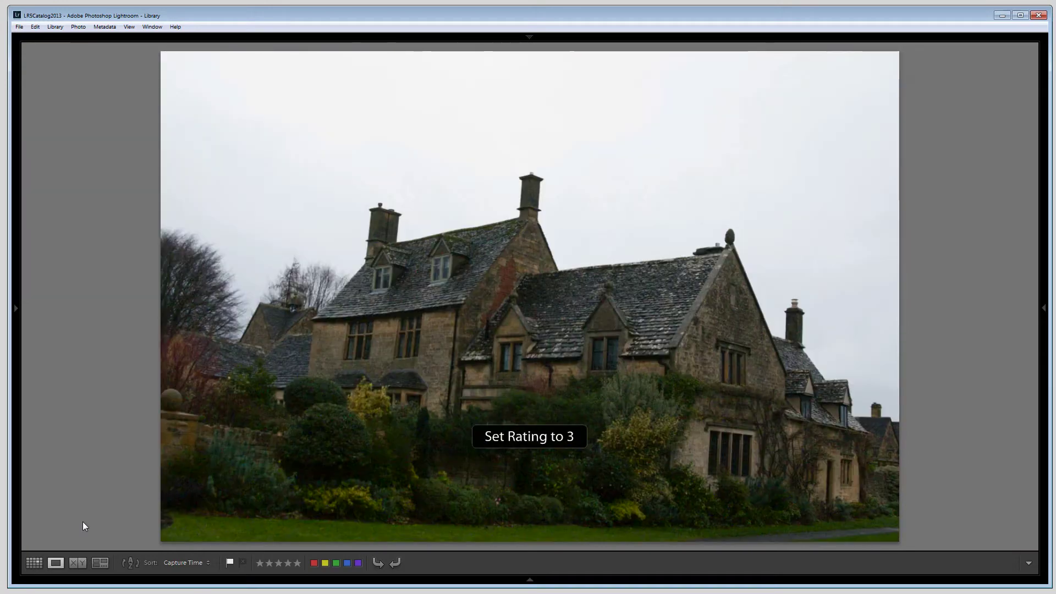
- Rate the manor house, pointed gable, dark archway and timber-framed house photos 2 stars, and the photo just after the gable 1 star
{"action": "key", "text": "2"}
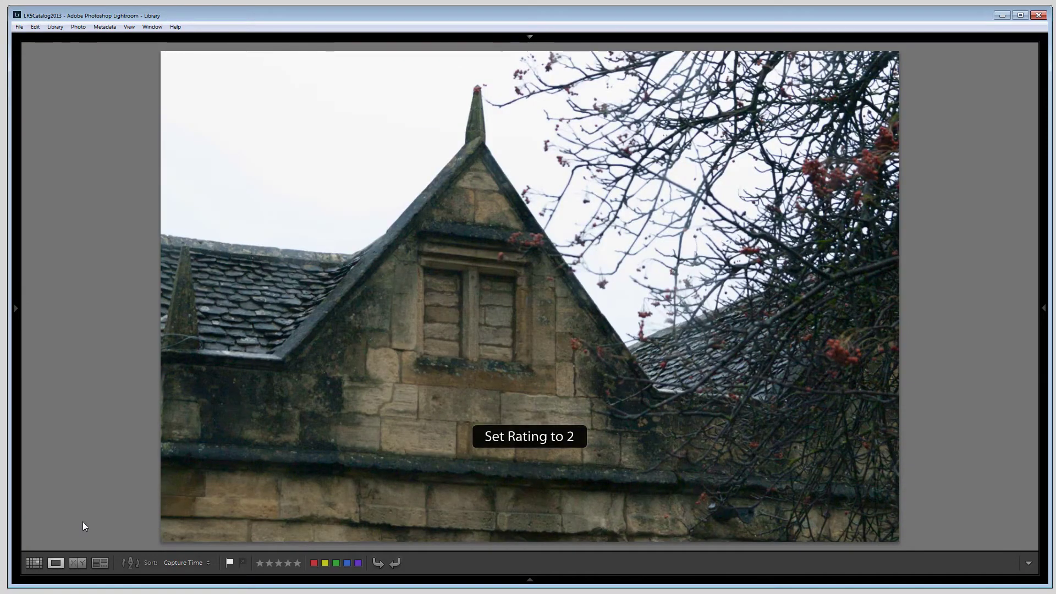
{"action": "key", "text": "2"}
{"action": "key", "text": "1"}
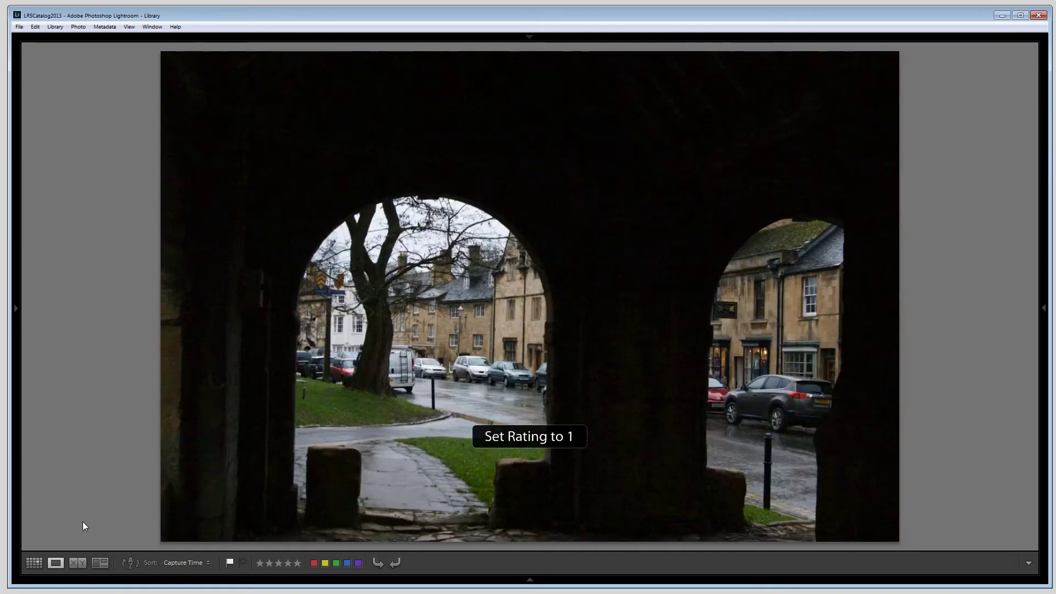
{"action": "key", "text": "2"}
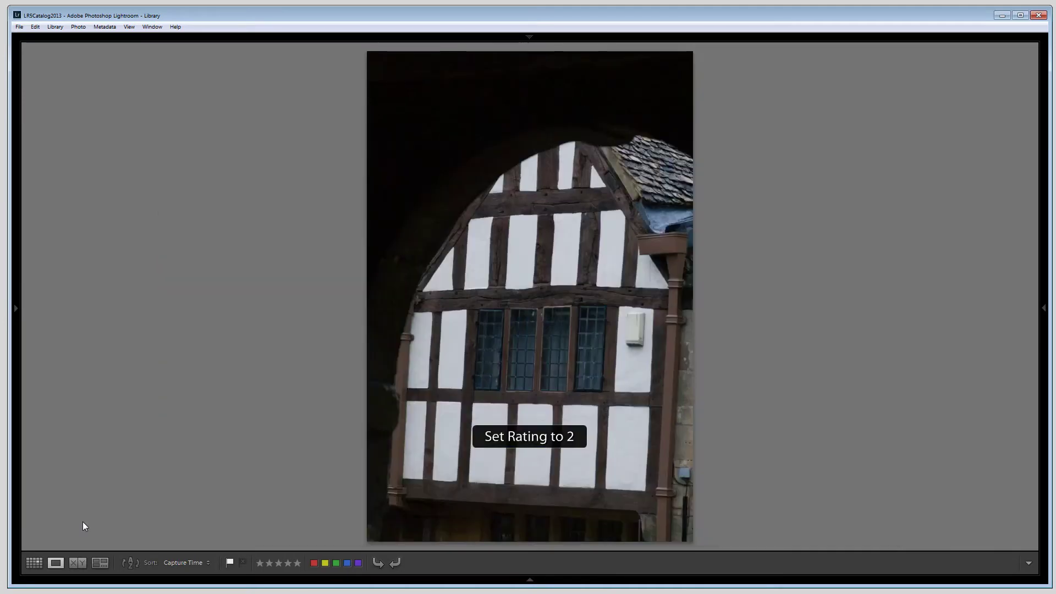
{"action": "key", "text": "2"}
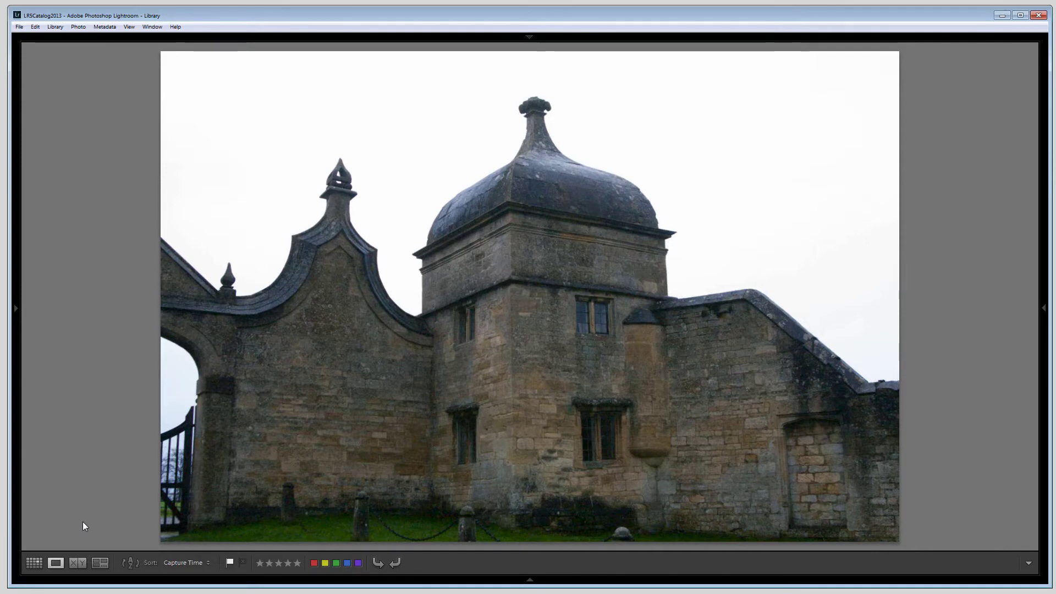
- Give 1 star to the domed gatehouse, the stormy treeline and the tree avenue photos
{"action": "key", "text": "1"}
{"action": "key", "text": "1"}
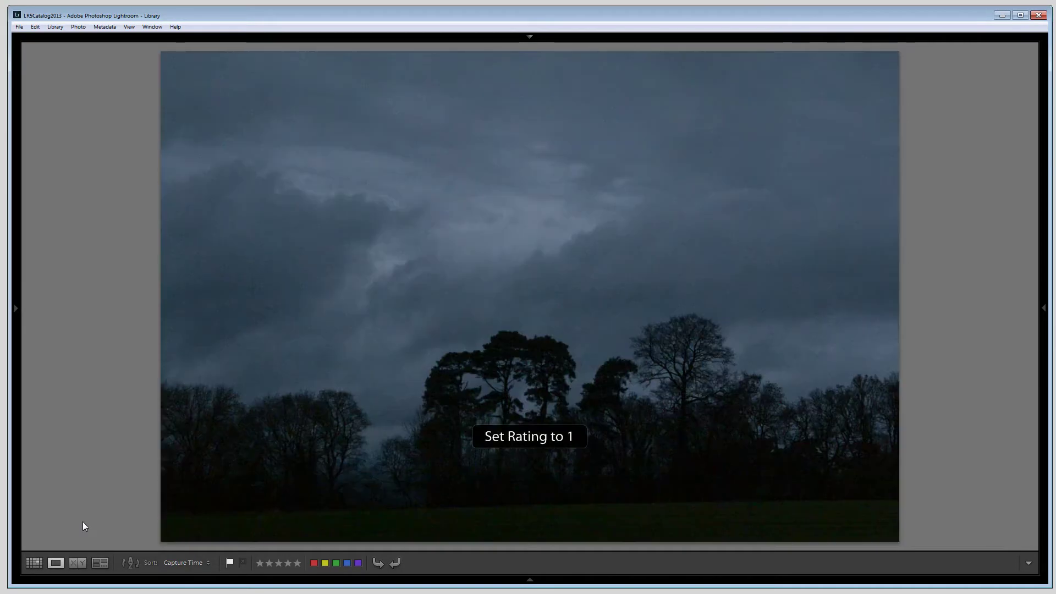
{"action": "key", "text": "1"}
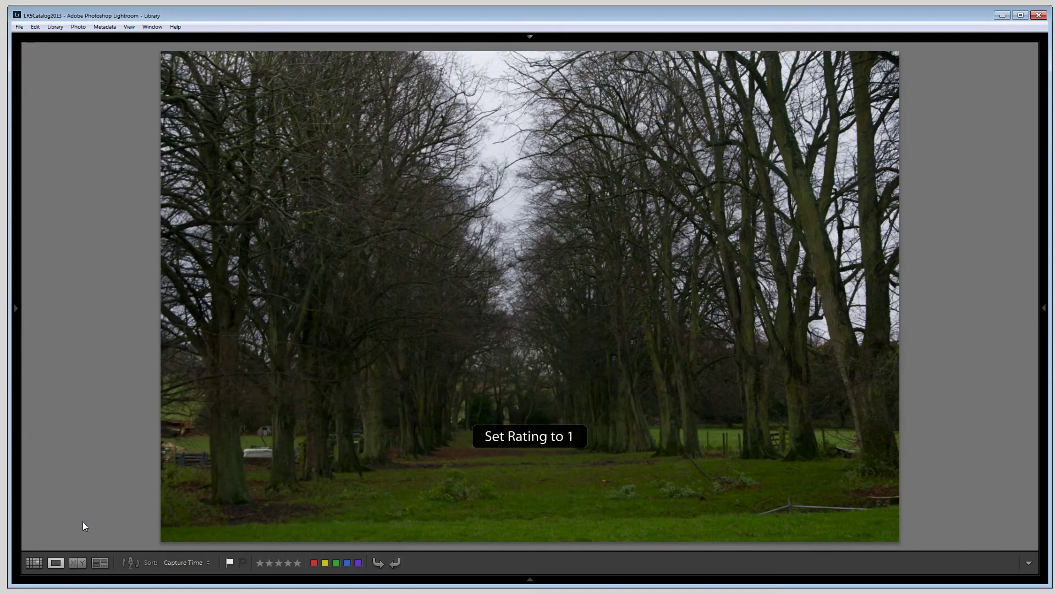
{"action": "key", "text": "1"}
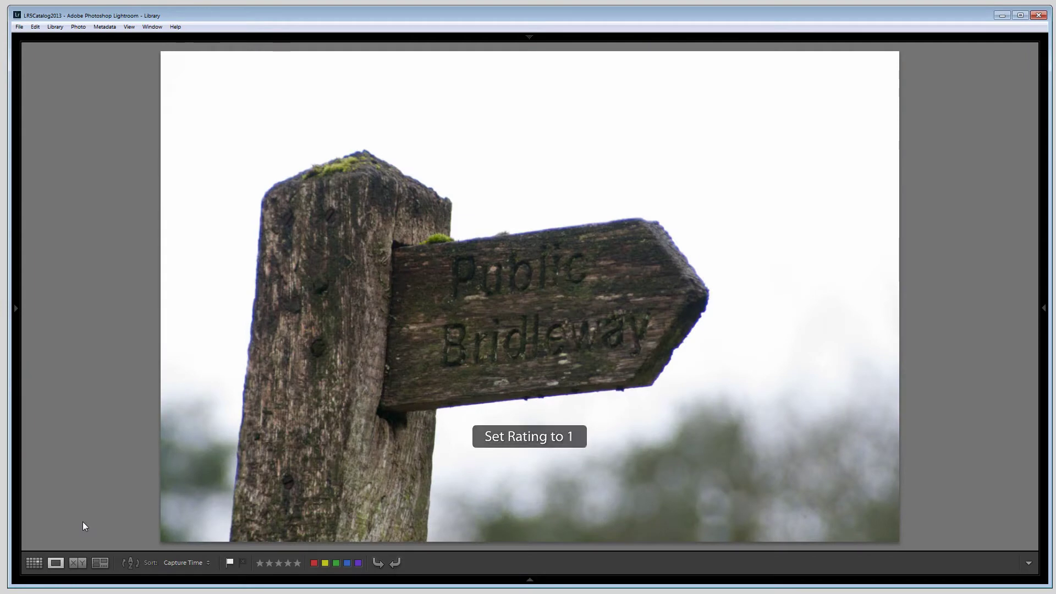
- Rate the Public Bridleway signpost photo 2 stars and the two wooded valley photos 1 and 2 stars
{"action": "key", "text": "Right"}
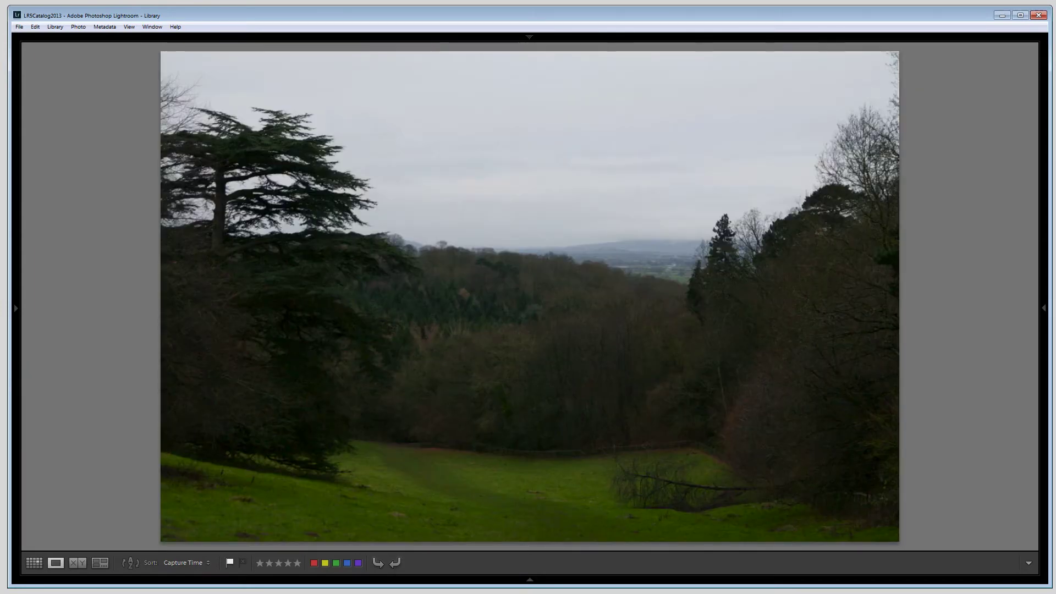
{"action": "key", "text": "Left"}
{"action": "key", "text": "2"}
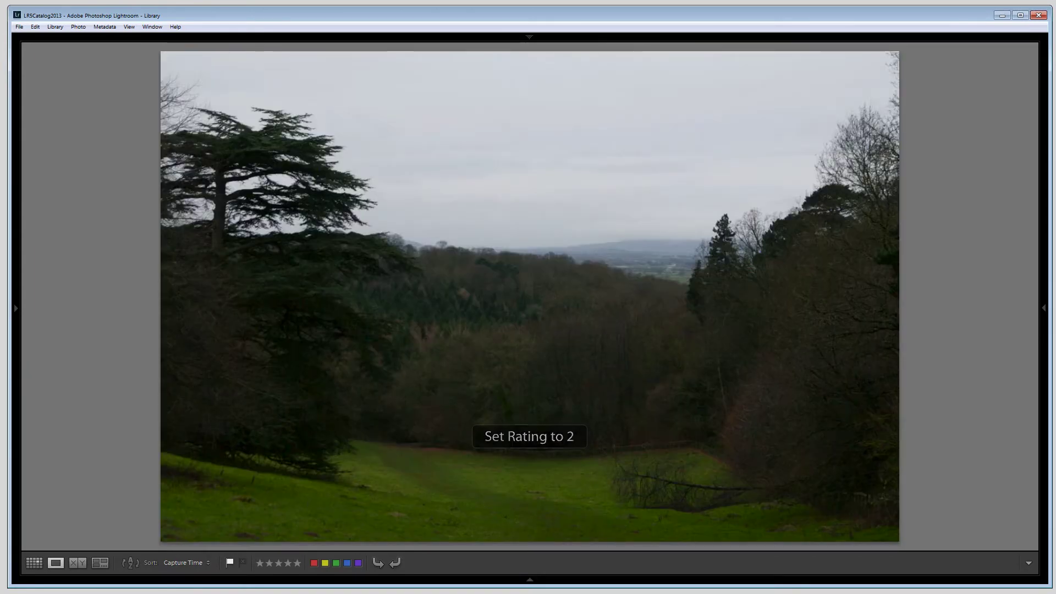
{"action": "key", "text": "1"}
{"action": "key", "text": "2"}
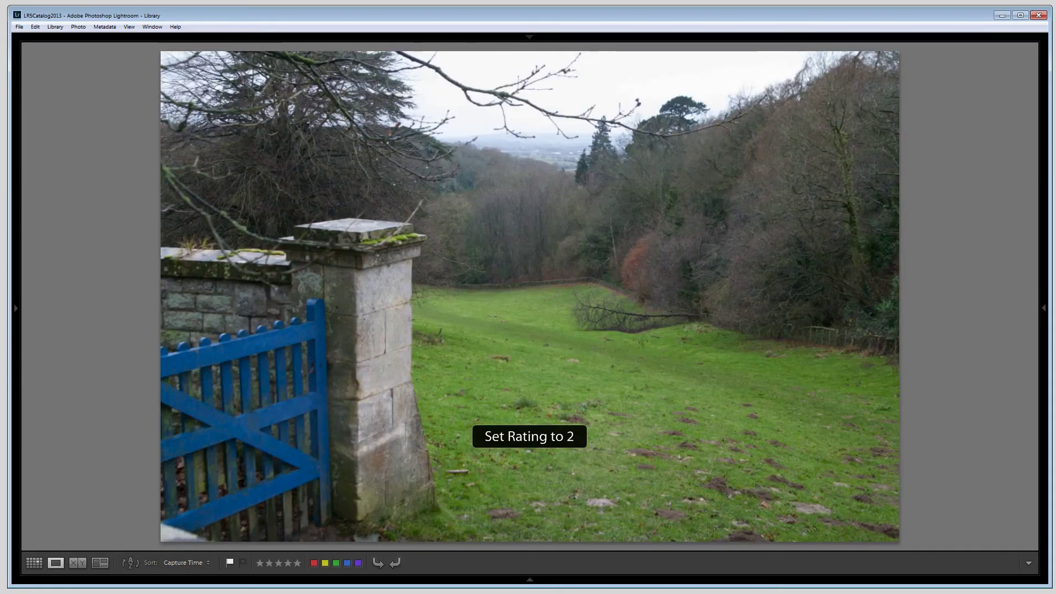
- Rate the blue gate photo 2 stars, compare the two sheep field photos, and rate the darker one 1 star and the brighter one 3
{"action": "key", "text": "1"}
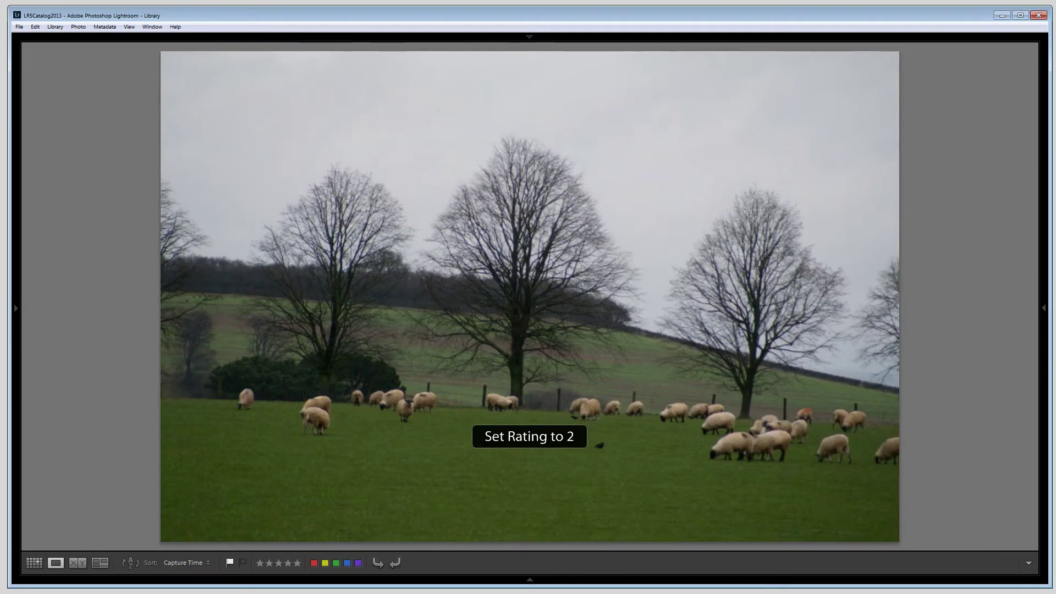
{"action": "key", "text": "1"}
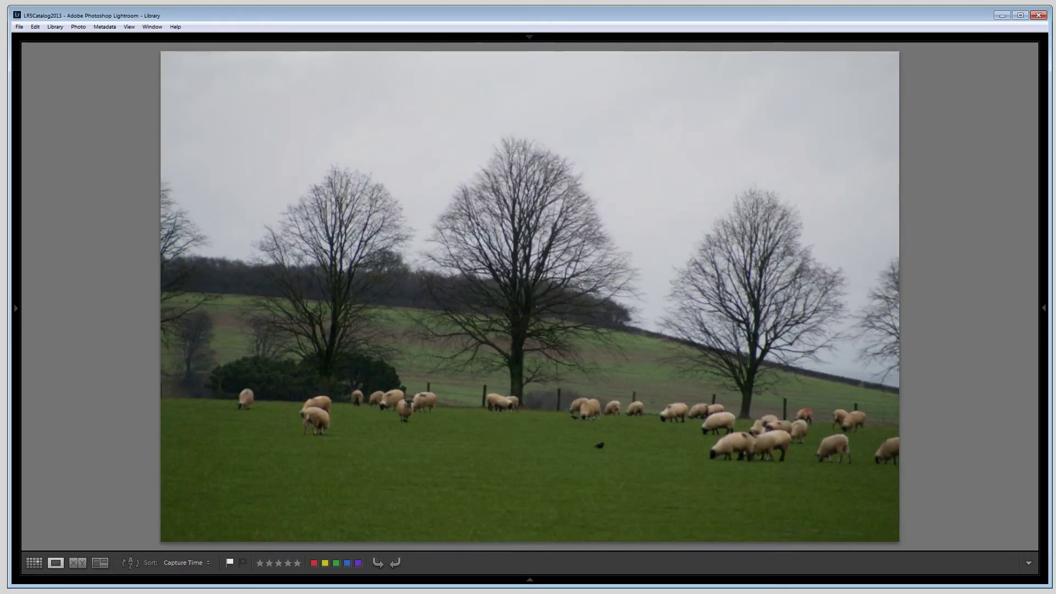
{"action": "key", "text": "Right"}
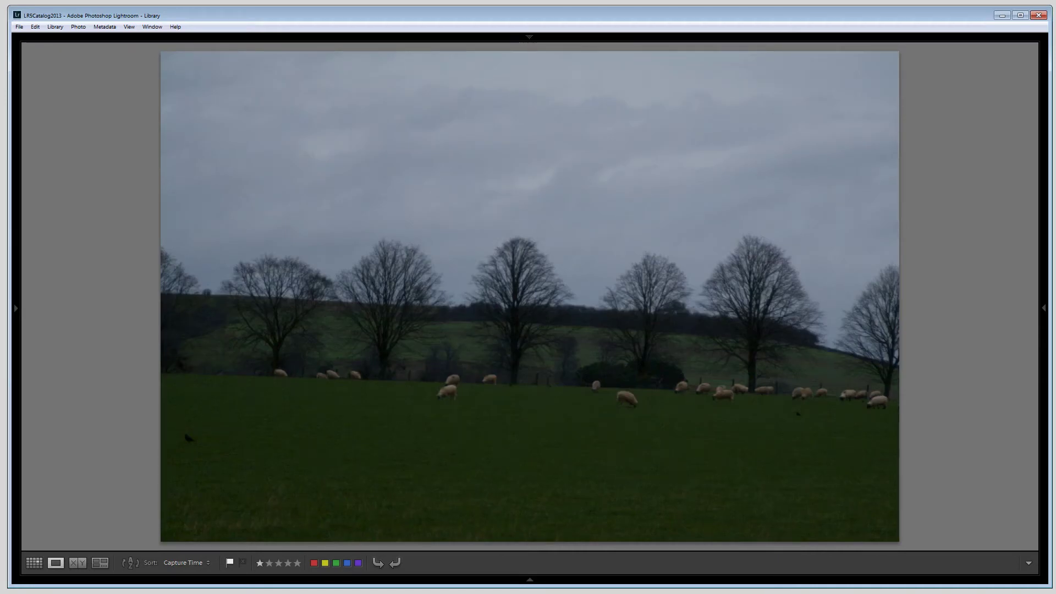
{"action": "key", "text": "Right"}
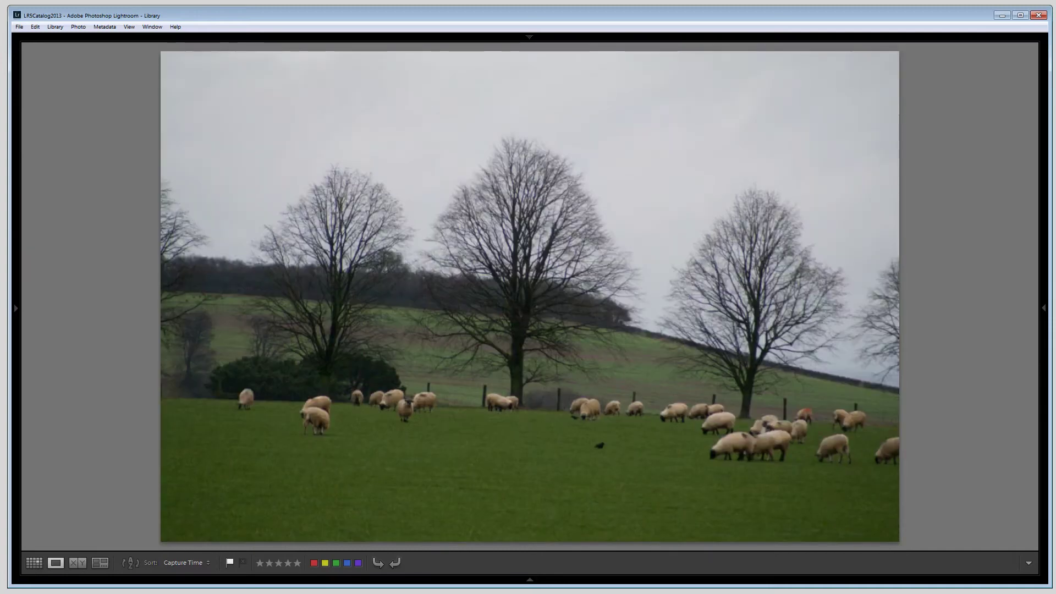
{"action": "key", "text": "2"}
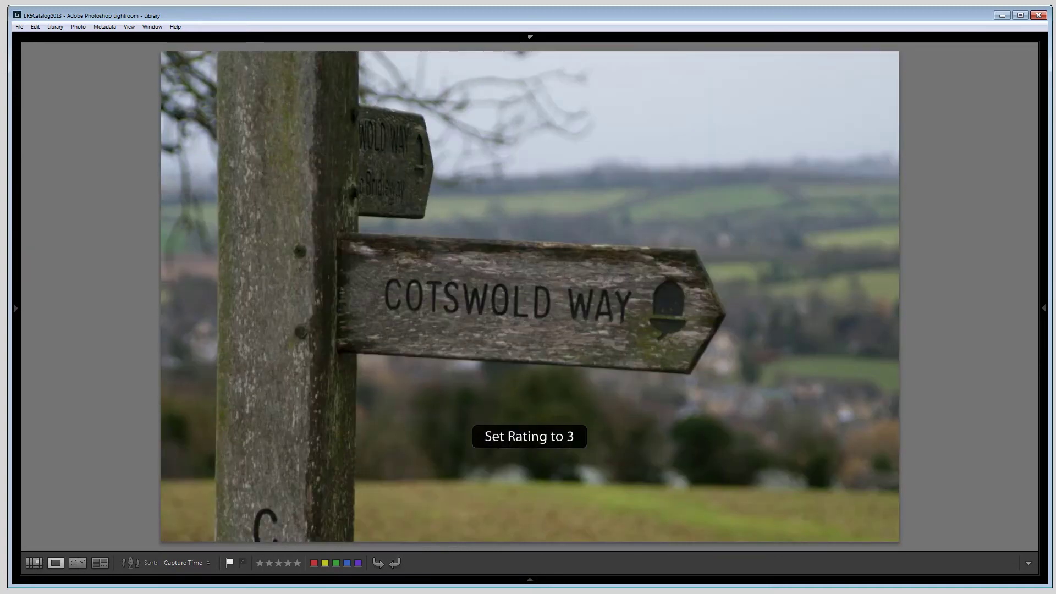
- Rate the two Cotswold Way signpost photos 3 stars, the crop field by the woods 1 star and the green hillside view 2 stars
{"action": "key", "text": "3"}
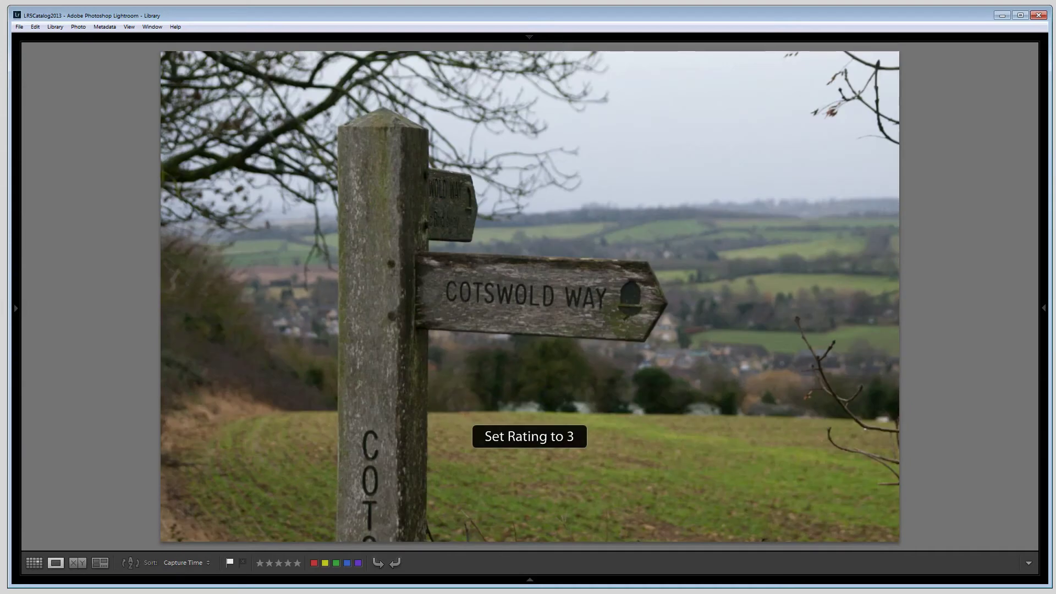
{"action": "key", "text": "3"}
{"action": "key", "text": "1"}
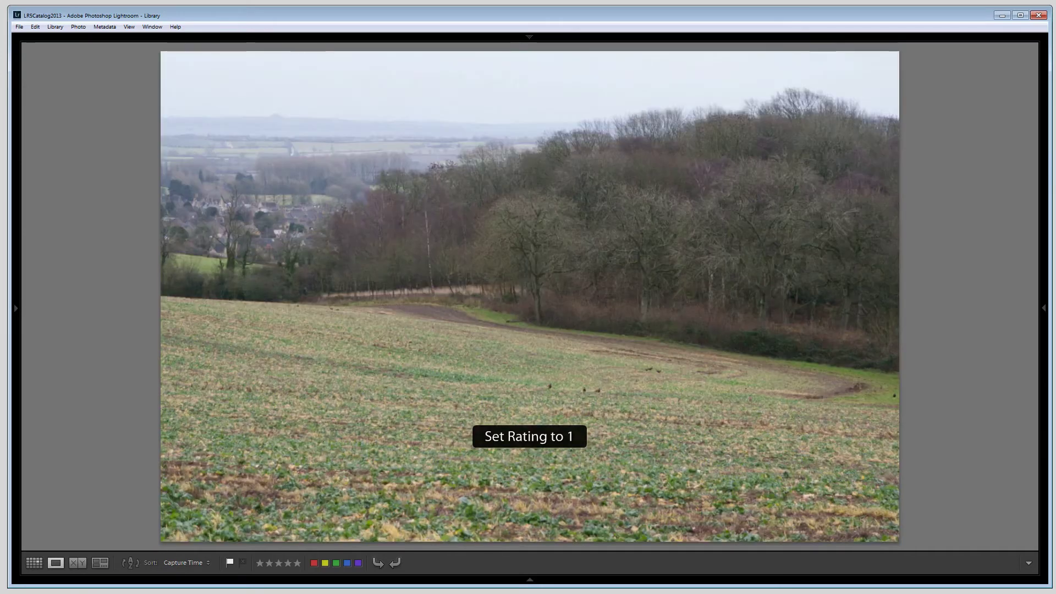
{"action": "key", "text": "1"}
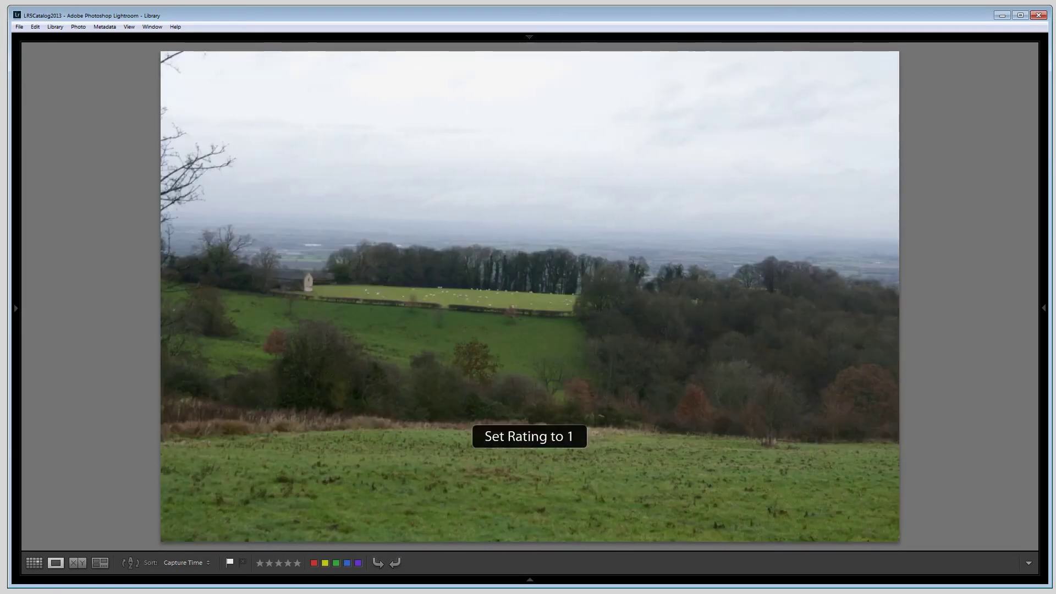
{"action": "key", "text": "2"}
{"action": "key", "text": "2"}
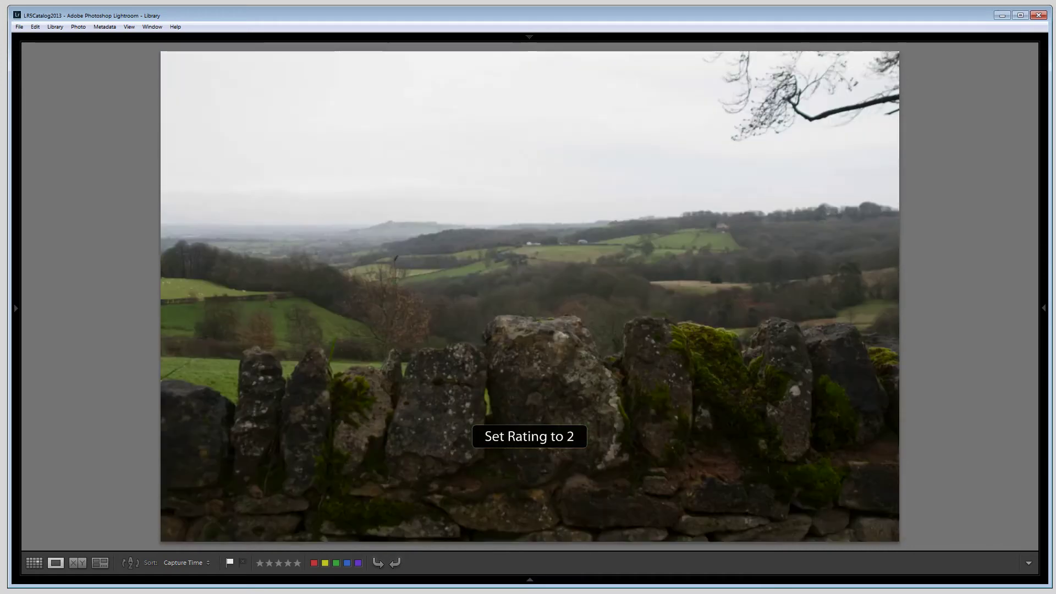
- Rate the mossy stone wall view, the distant sheep field and the wide cottage photo 2 stars, and the upright cottage photo 1 star
{"action": "key", "text": "2"}
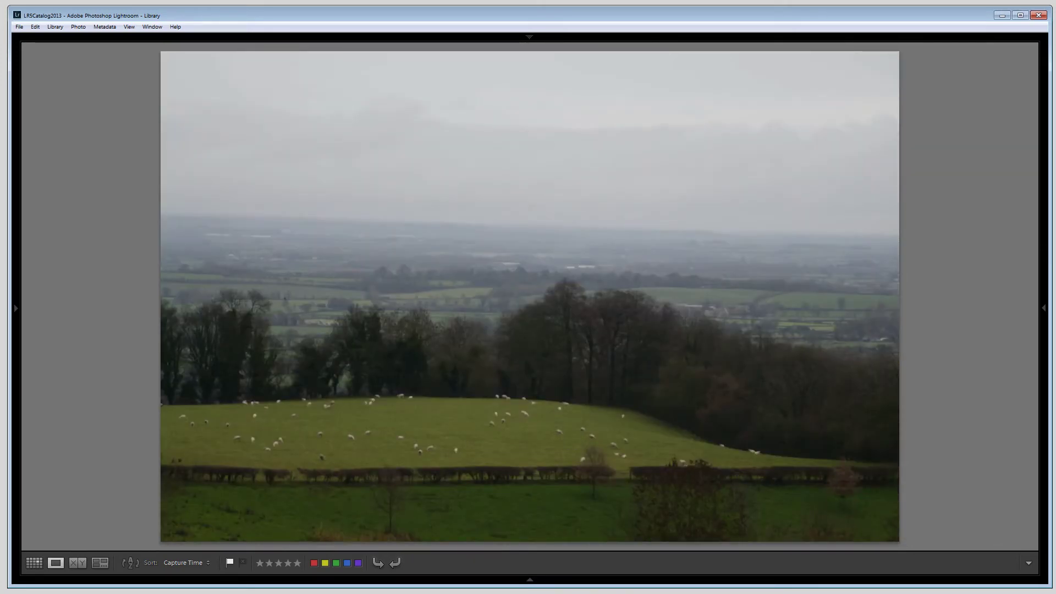
{"action": "key", "text": "2"}
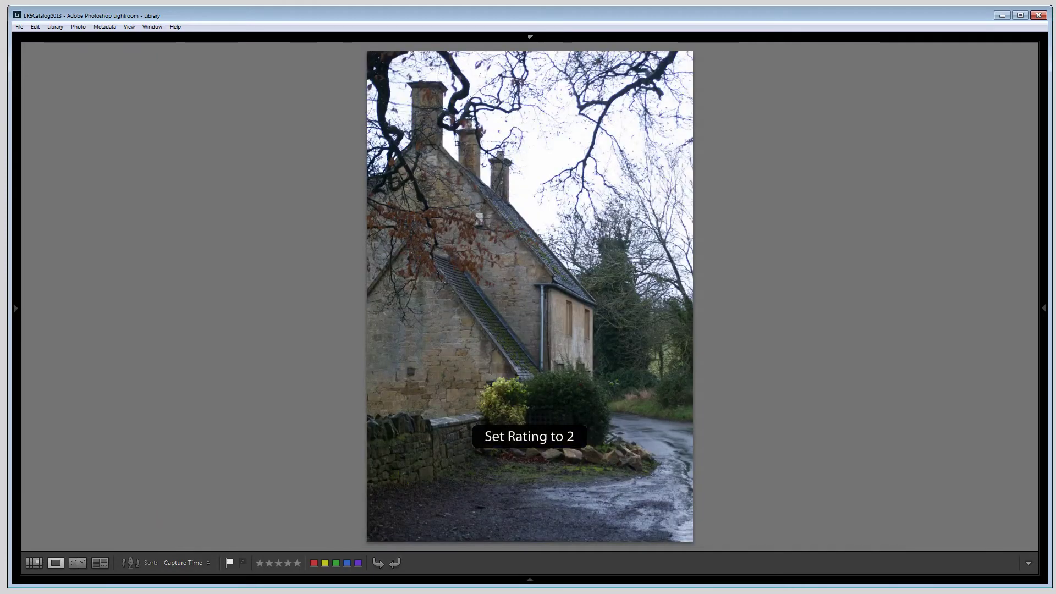
{"action": "key", "text": "2"}
{"action": "key", "text": "1"}
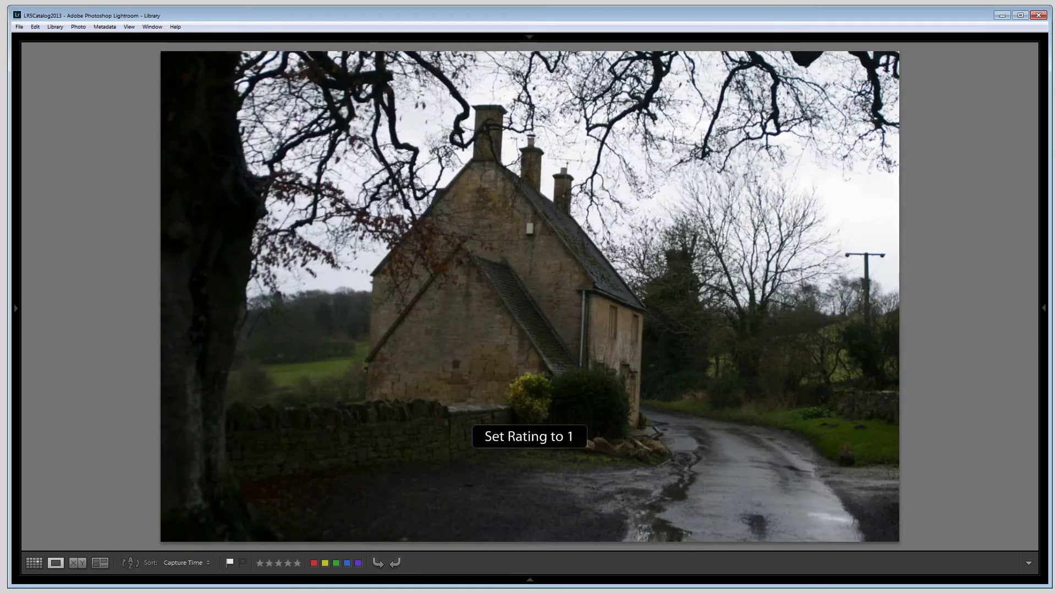
{"action": "key", "text": "2"}
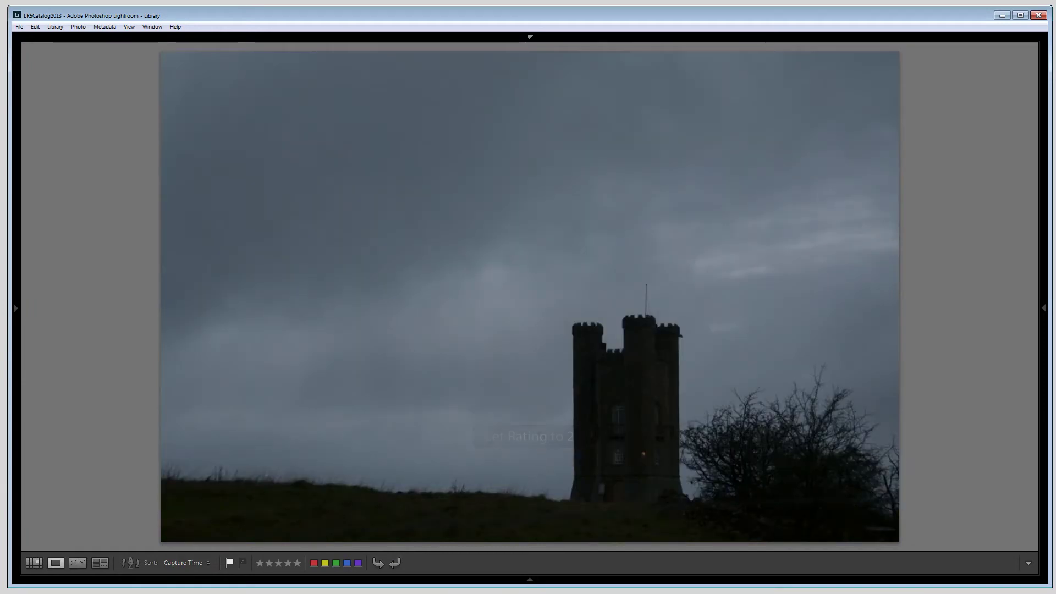
- Rate the silhouetted tower photo 2 stars, the red-coated huntsman with hounds 3 and the rider passing parked cars 2
{"action": "key", "text": "2"}
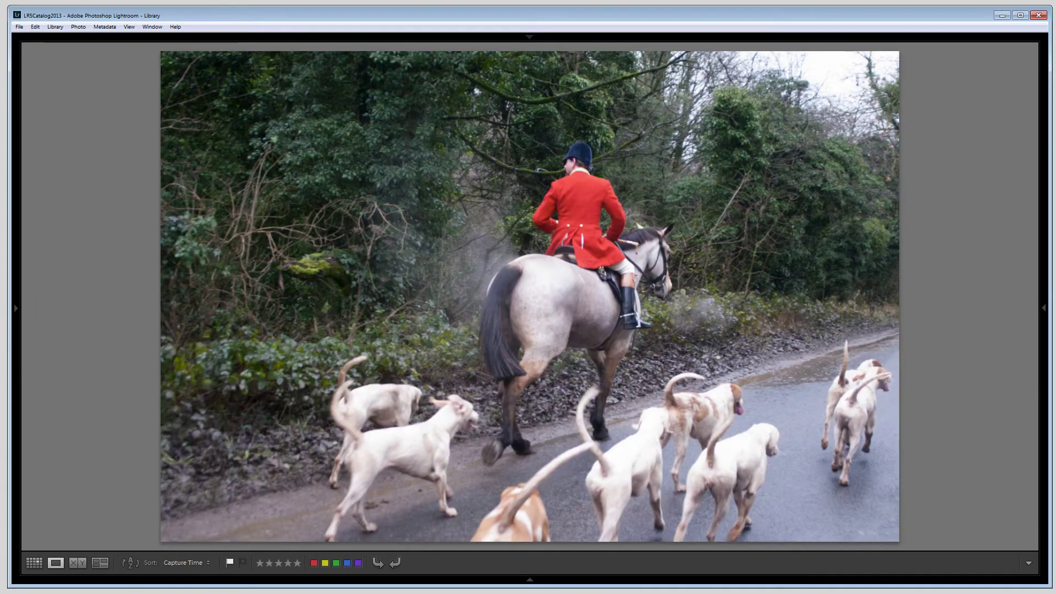
{"action": "key", "text": "3"}
{"action": "key", "text": "Right"}
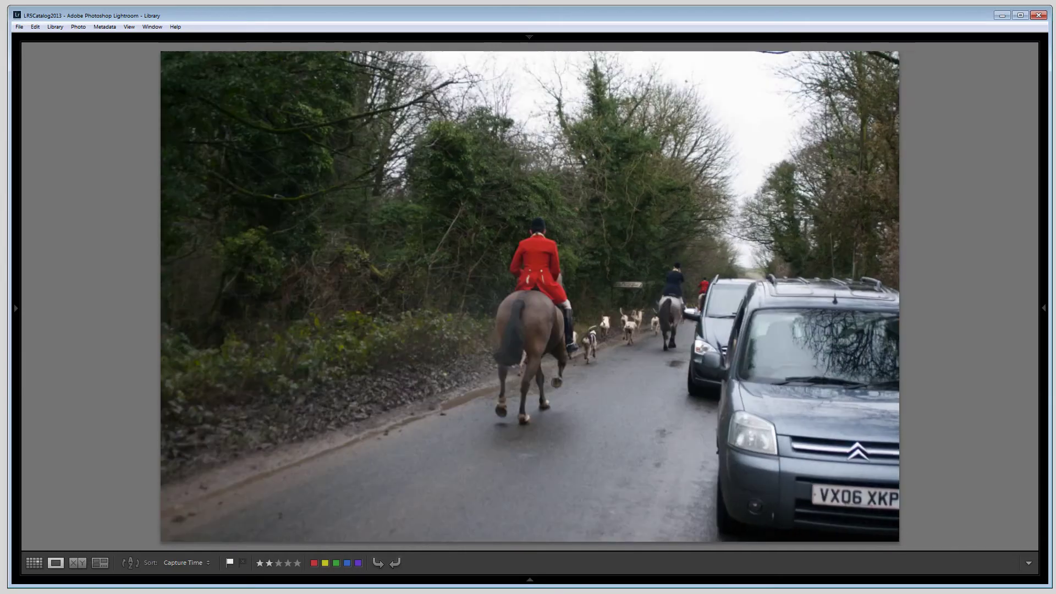
{"action": "key", "text": "2"}
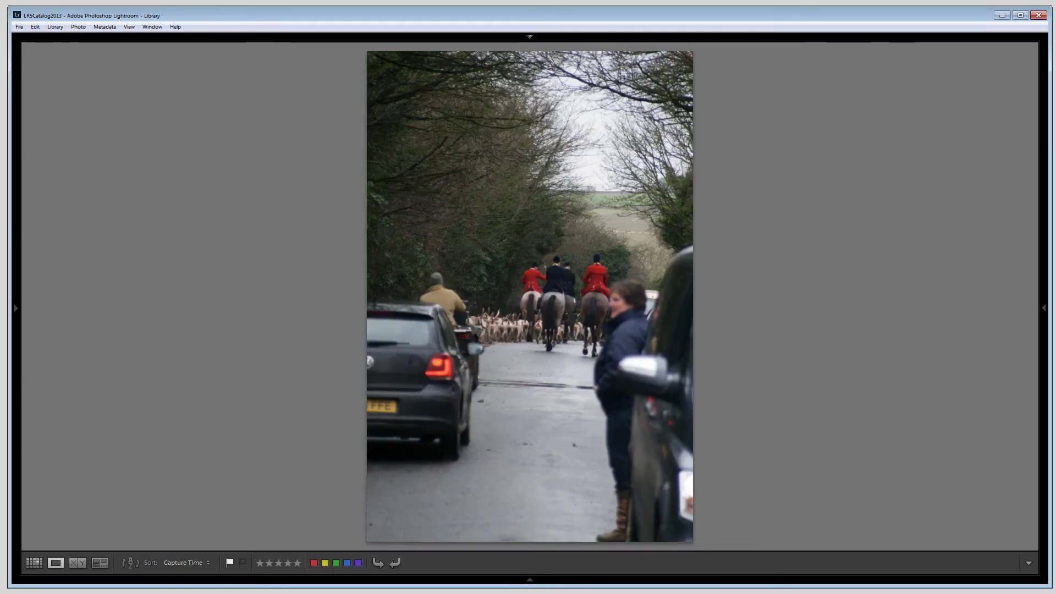
- Rate the upright photo of the hunt on the road 2 stars, the riders beside the conifers 1 and the riders crossing the hillside 2
{"action": "key", "text": "2"}
{"action": "key", "text": "1"}
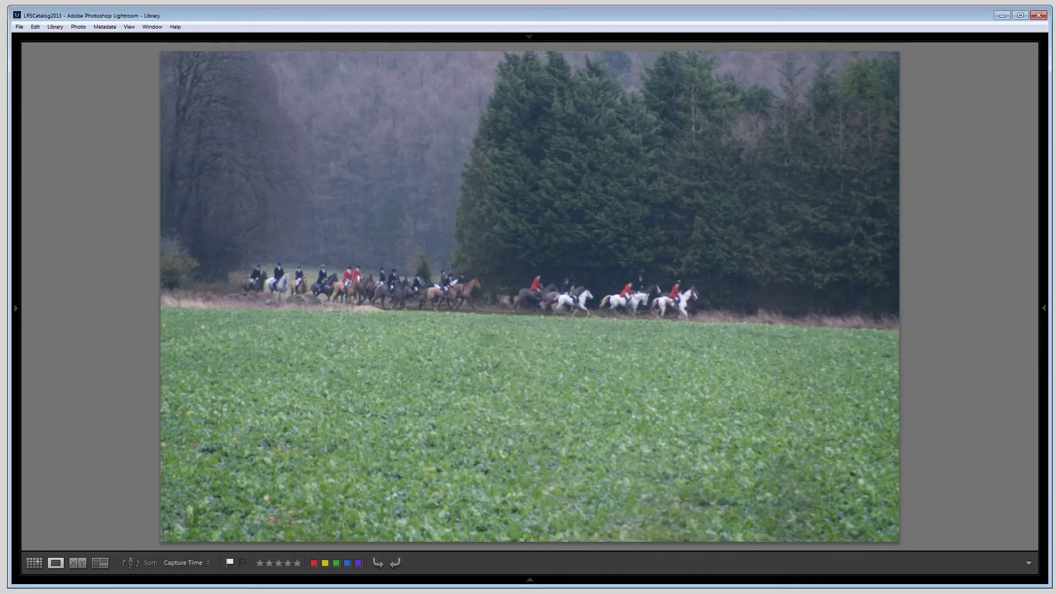
{"action": "key", "text": "1"}
{"action": "key", "text": "1"}
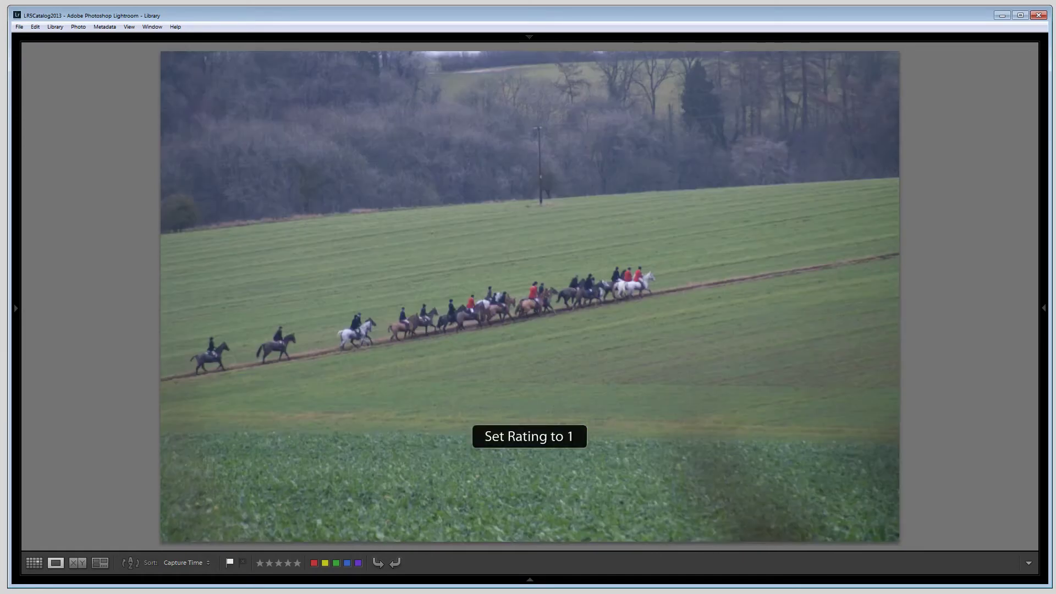
{"action": "key", "text": "2"}
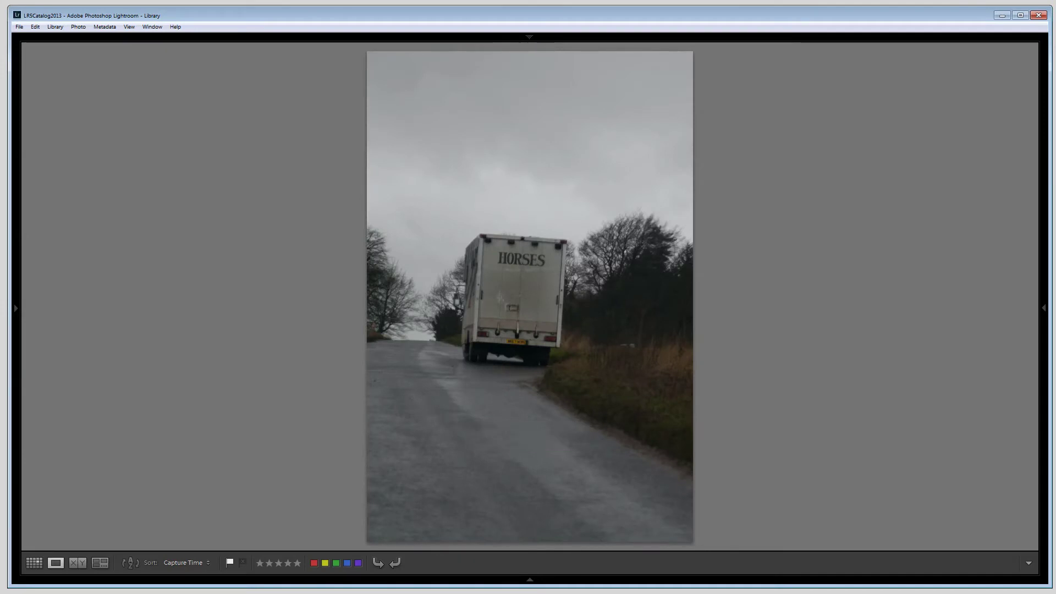
- Rate the horse lorry photo and the stone village street photo 2 stars each
{"action": "key", "text": "2"}
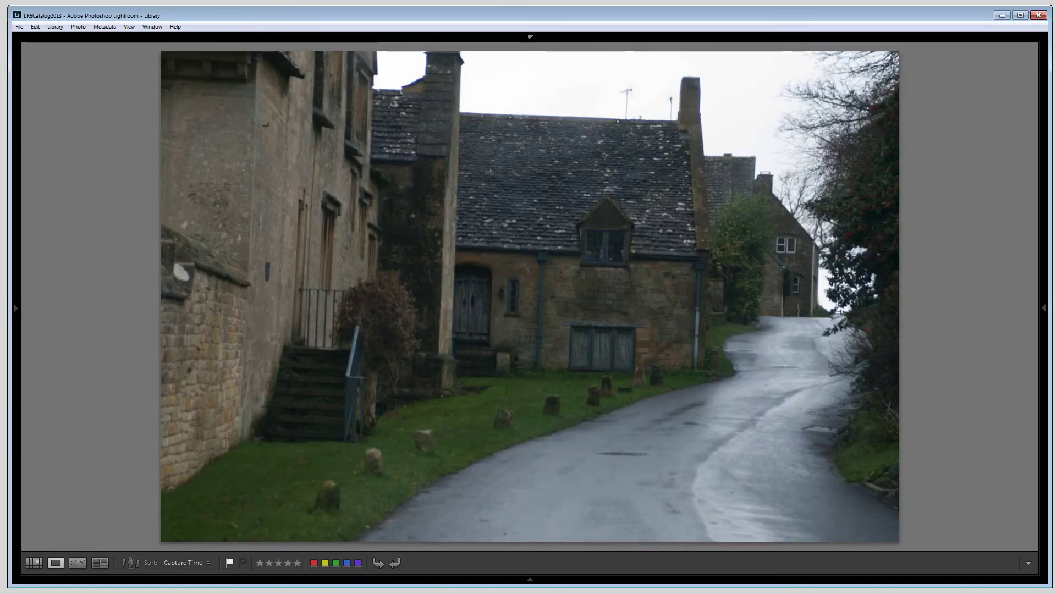
{"action": "key", "text": "2"}
{"action": "key", "text": "2"}
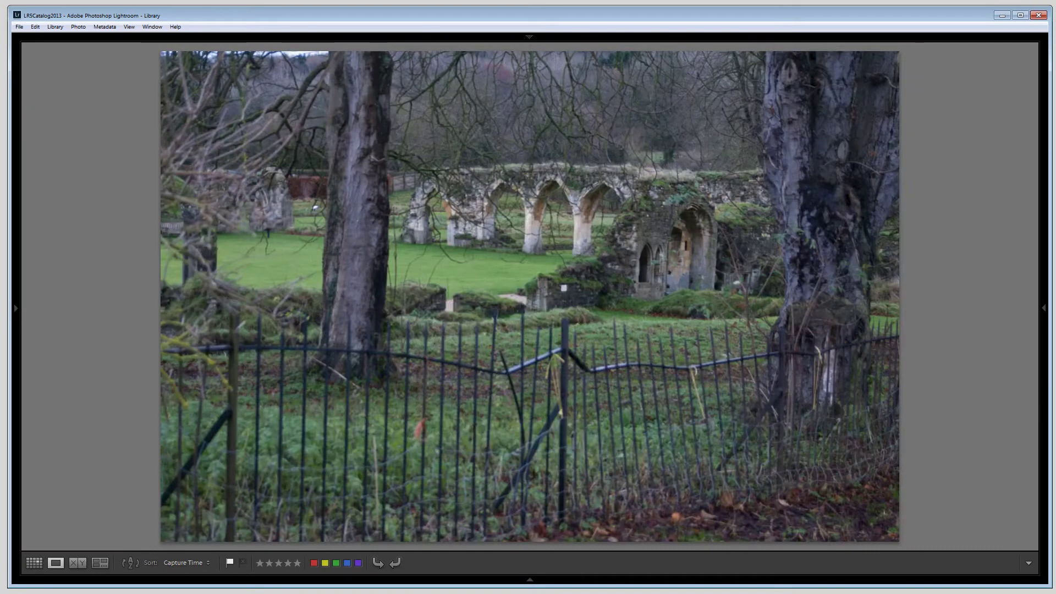
- Rate the ruins behind the bent fence 1 star, and the close-up ruined arches and the ornate manor gates 2 stars
{"action": "key", "text": "1"}
{"action": "key", "text": "2"}
{"action": "key", "text": "2"}
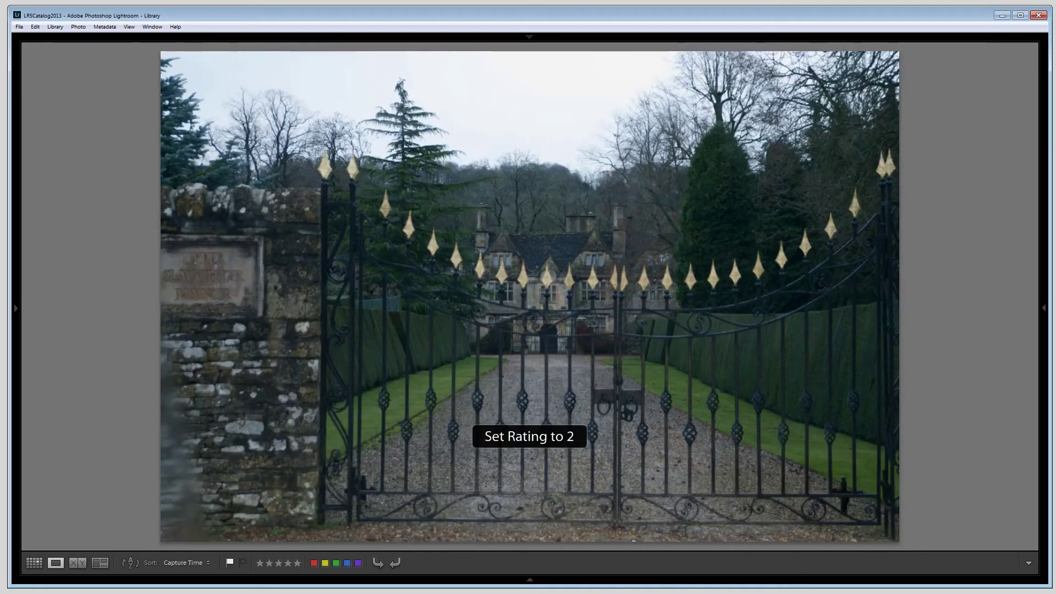
{"action": "key", "text": "2"}
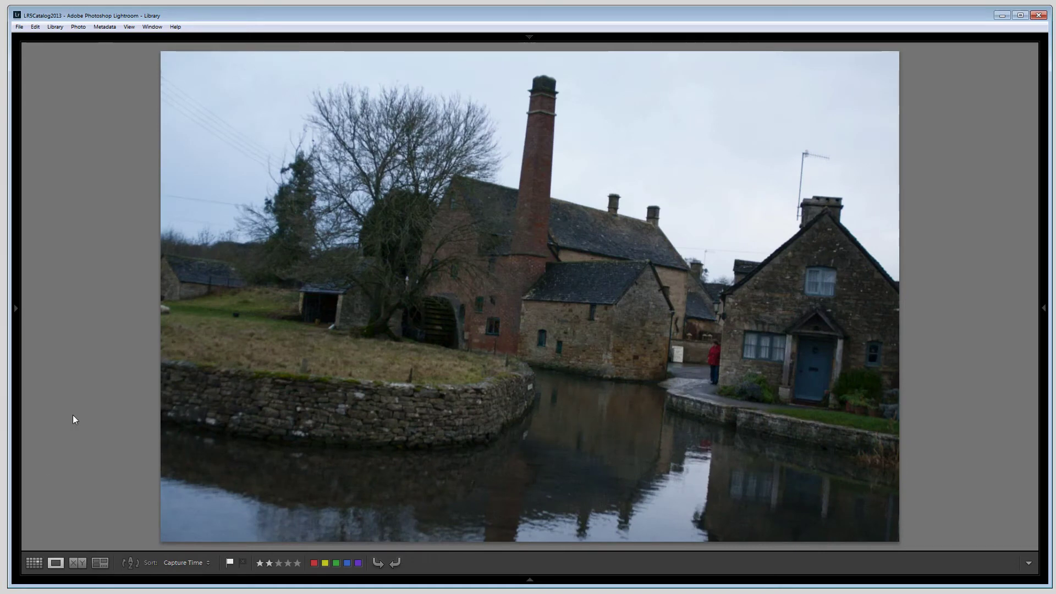
- Bring the side panels and filmstrip back and filter the Cotswolds collection to photos rated 2 stars or higher
{"action": "key", "text": "shift+Tab"}
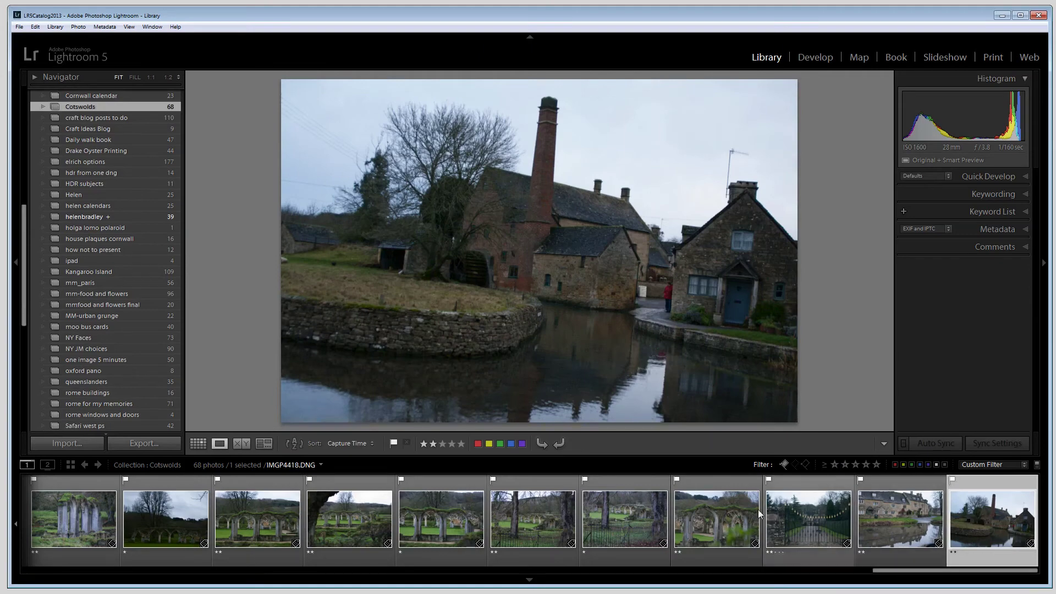
{"action": "left_click_drag", "start_coordinate": [930, 574], "coordinate": [97, 575]}
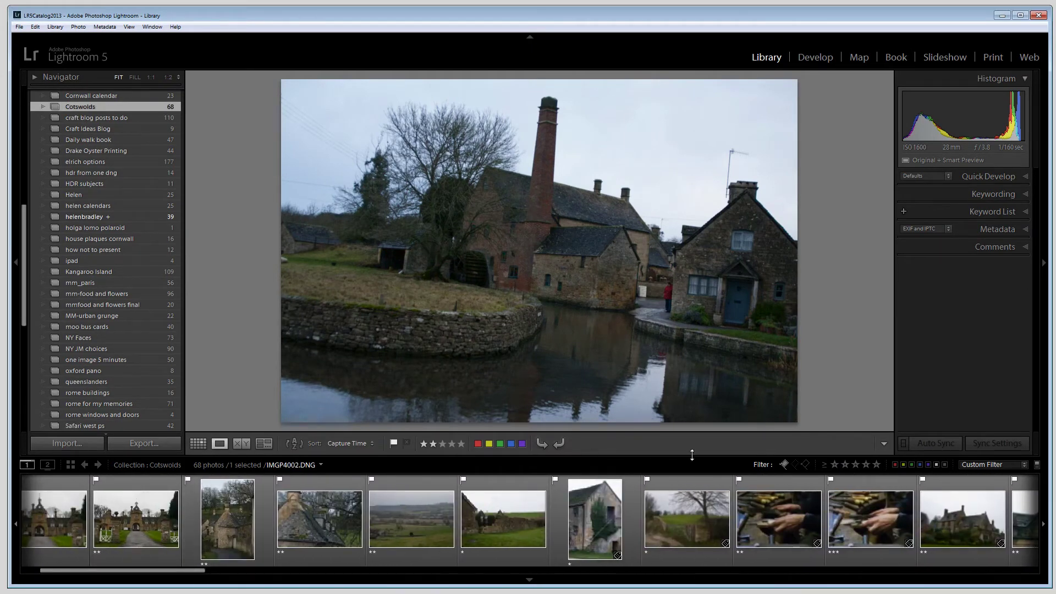
{"action": "left_click", "coordinate": [845, 464]}
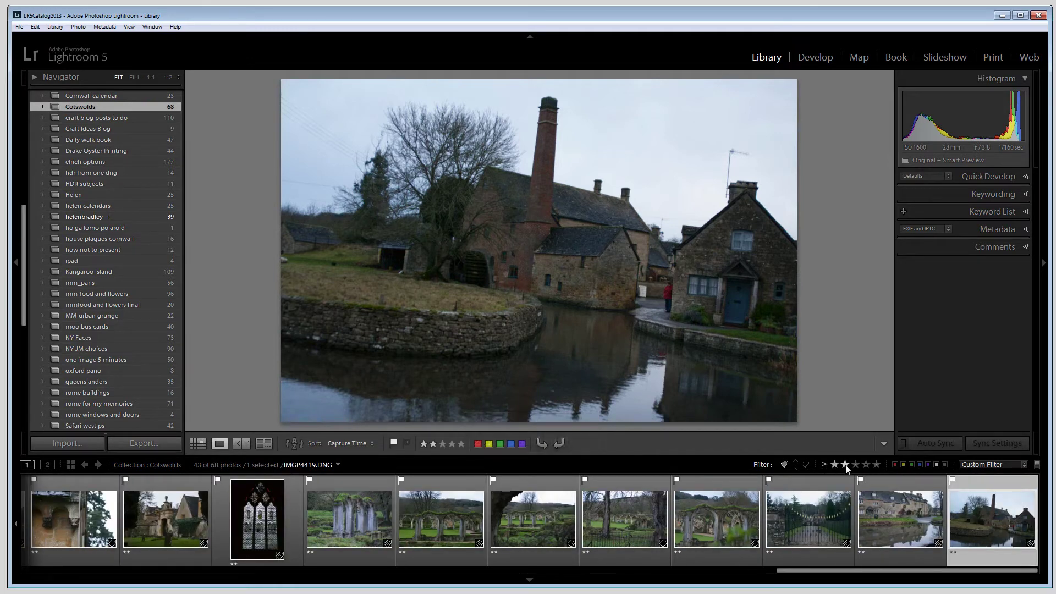
{"action": "left_click", "coordinate": [846, 464]}
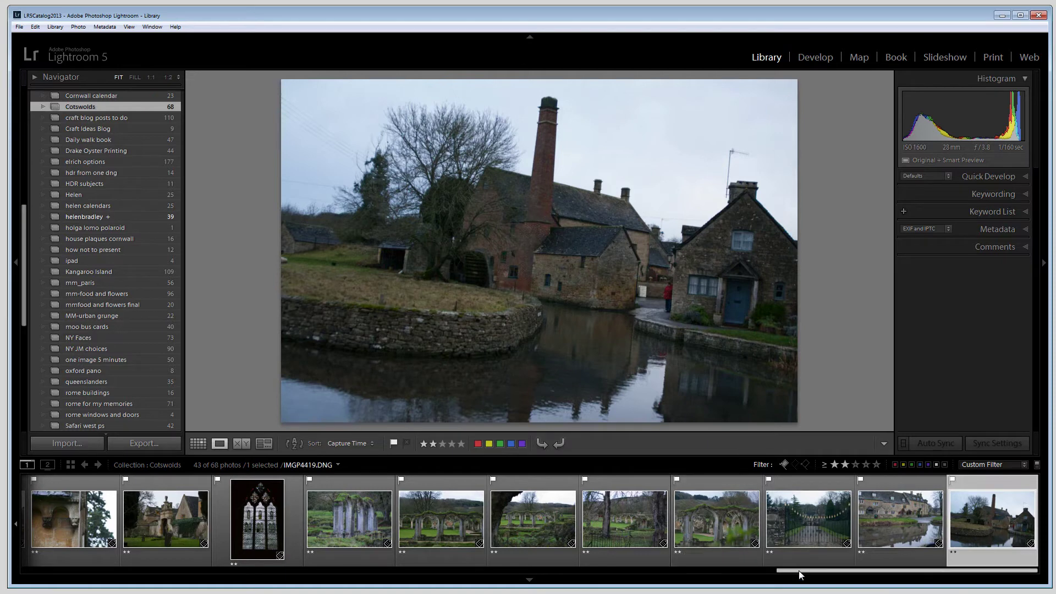
- Review the filtered photos from the first one, compare the two craftsman's hands shots and lower the second to 1 star
{"action": "left_click_drag", "start_coordinate": [798, 570], "coordinate": [31, 559]}
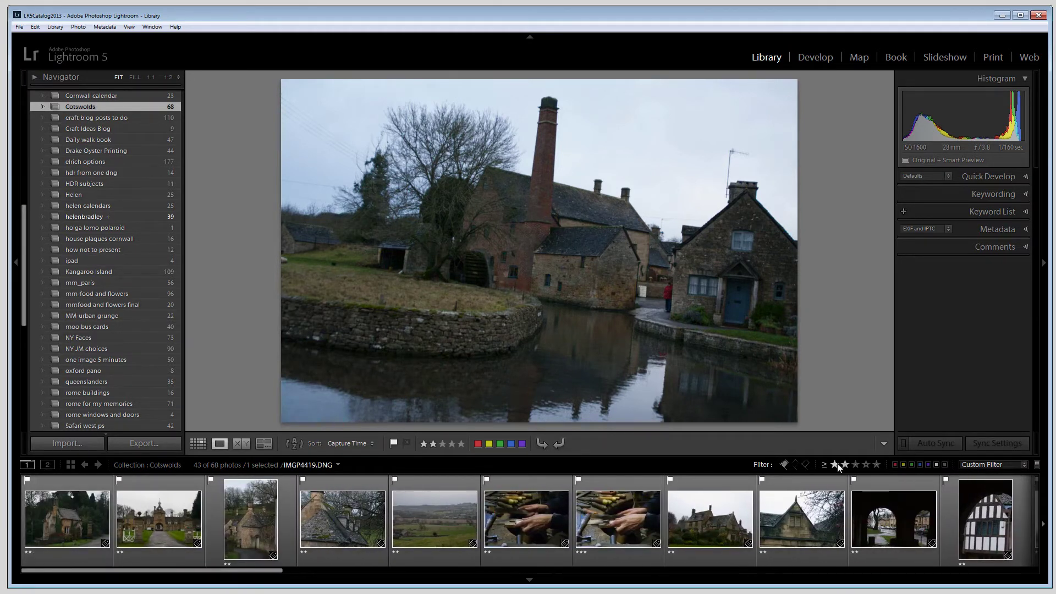
{"action": "left_click", "coordinate": [64, 510]}
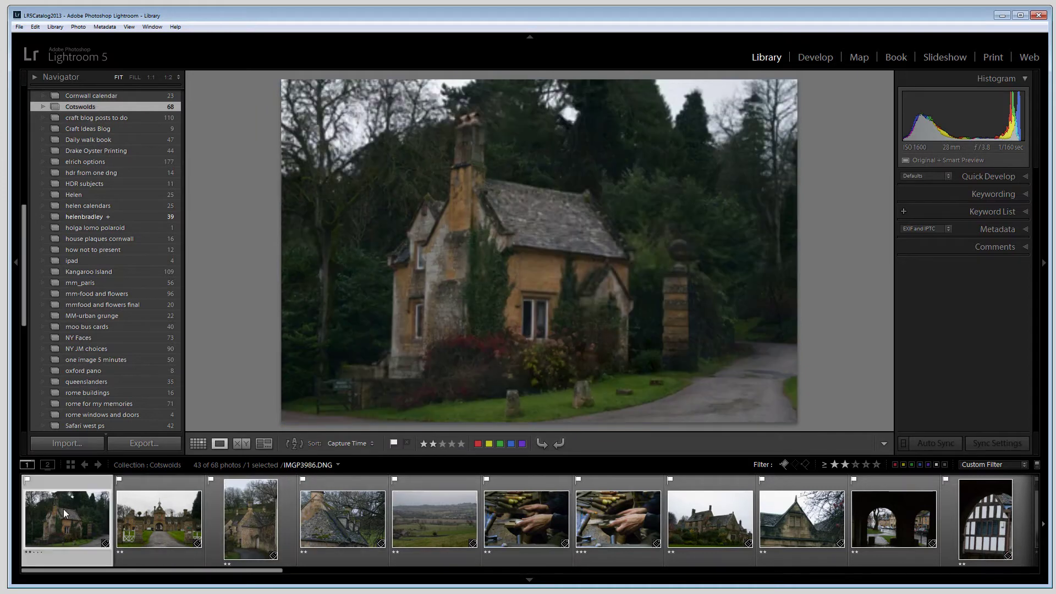
{"action": "key", "text": "Right"}
{"action": "key", "text": "Right"}
{"action": "key", "text": "Right"}
{"action": "key", "text": "Right"}
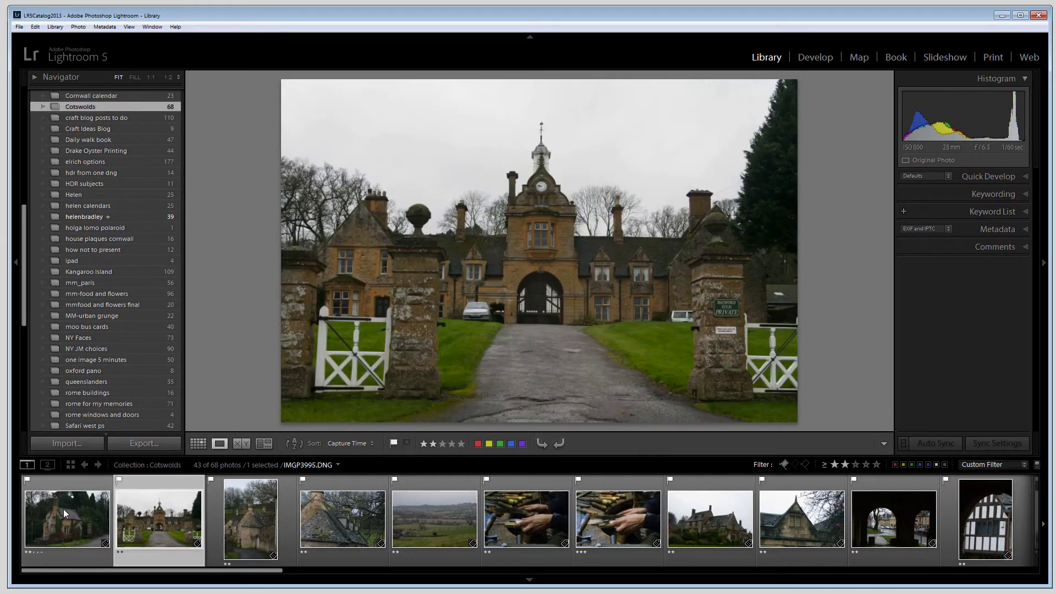
{"action": "key", "text": "Right"}
{"action": "key", "text": "Right"}
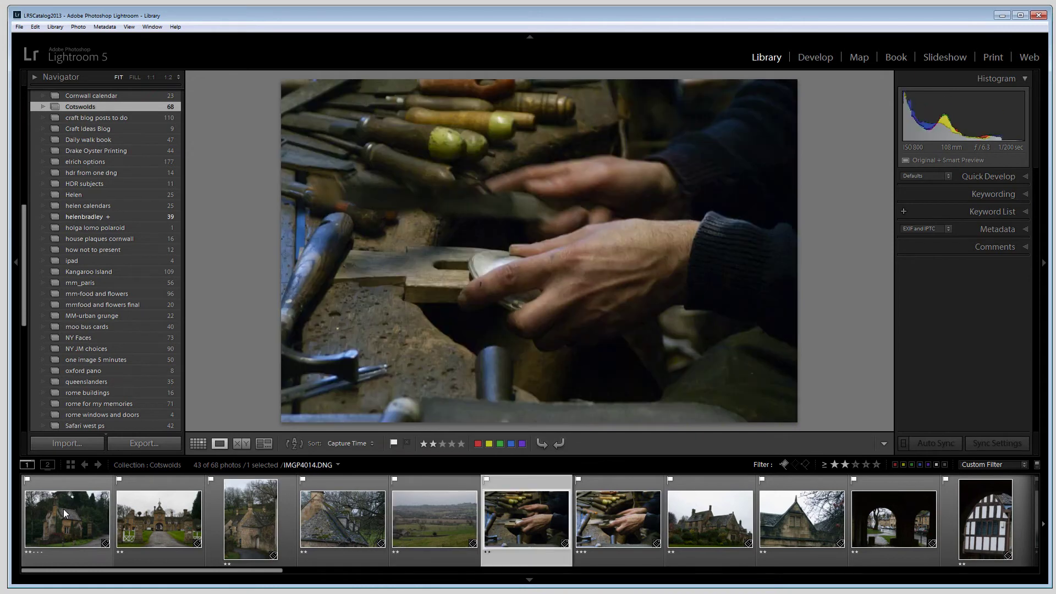
{"action": "key", "text": "Left"}
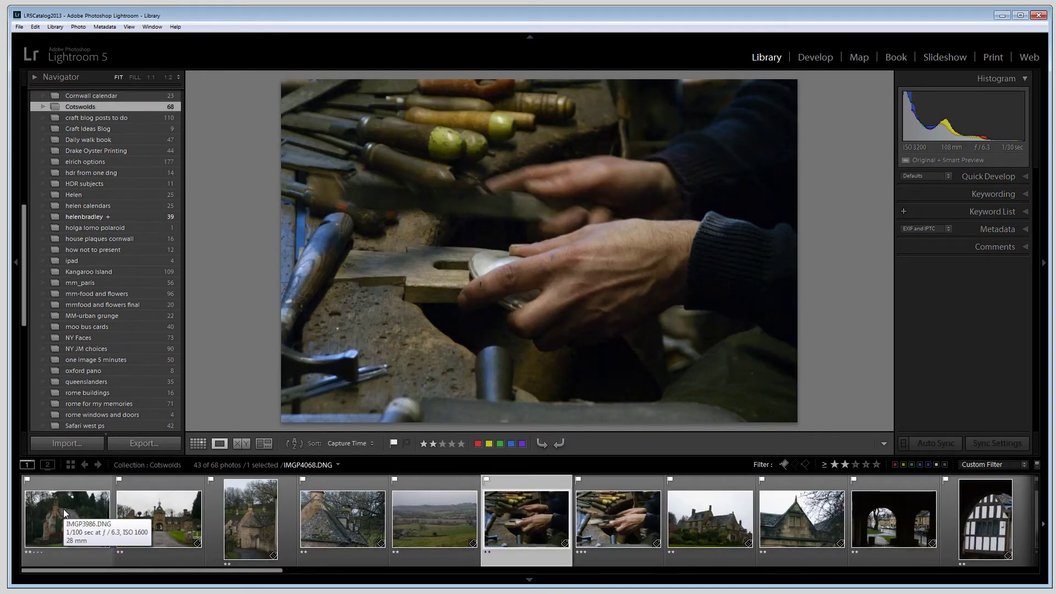
{"action": "key", "text": "Right"}
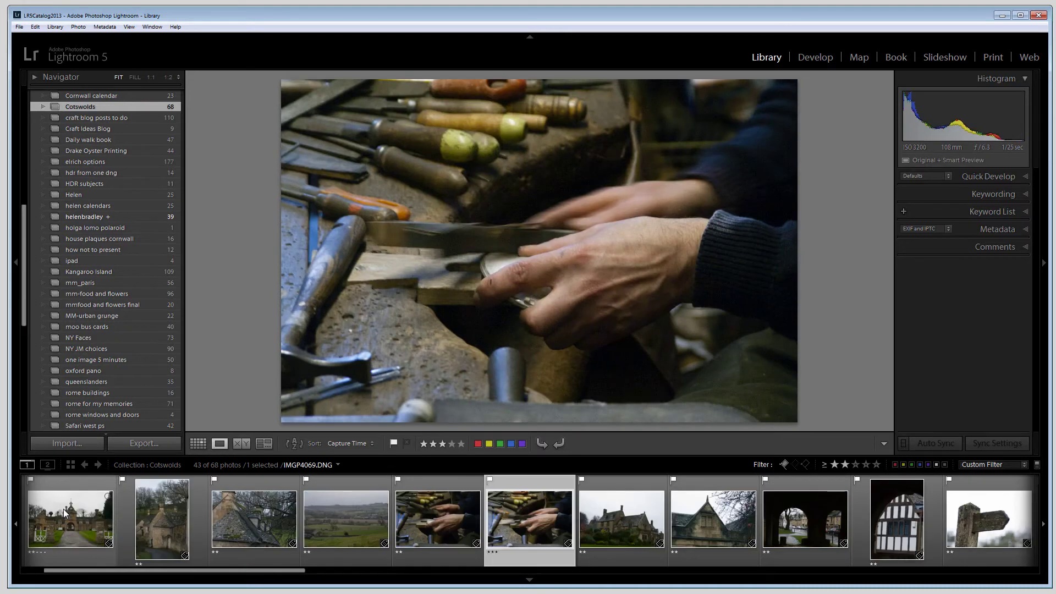
{"action": "key", "text": "1"}
{"action": "key", "text": "Left"}
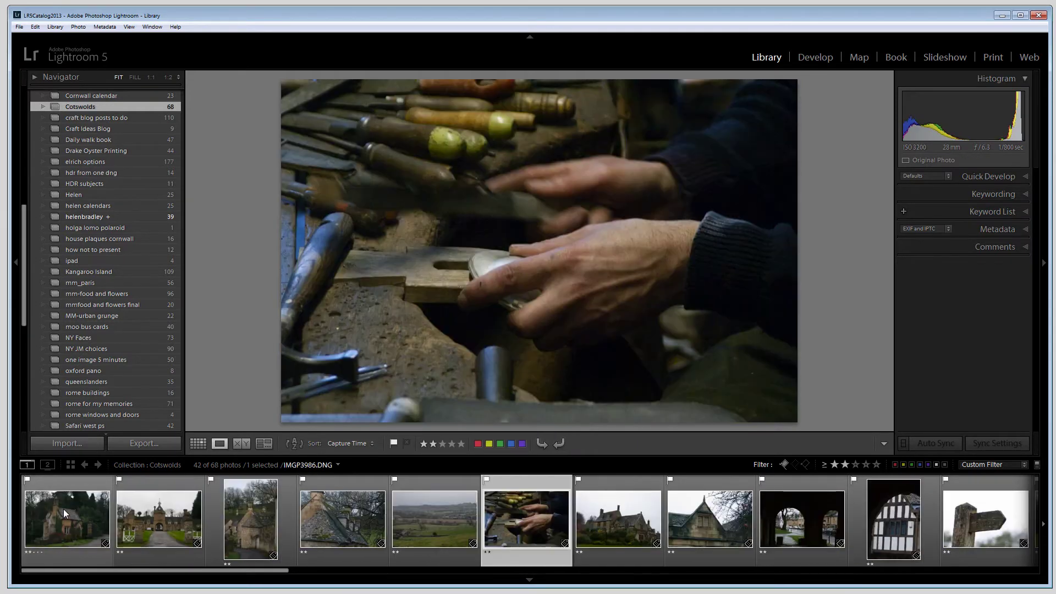
- Continue reviewing past the stone gable and dark archway photos and lower the half-timbered building photo to 1 star
{"action": "key", "text": "Right"}
{"action": "key", "text": "Right"}
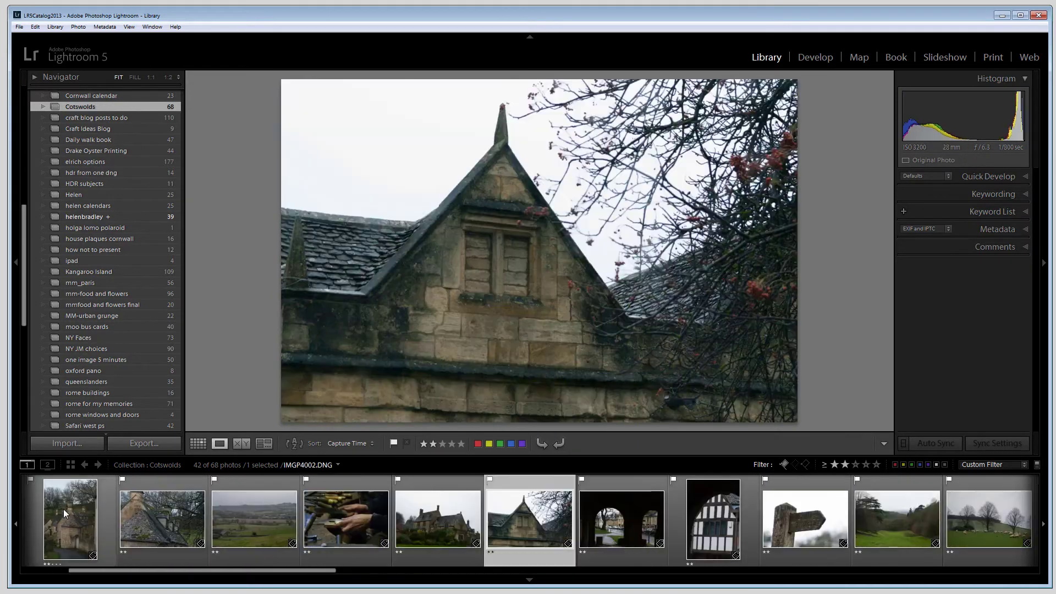
{"action": "key", "text": "Right"}
{"action": "key", "text": "Right"}
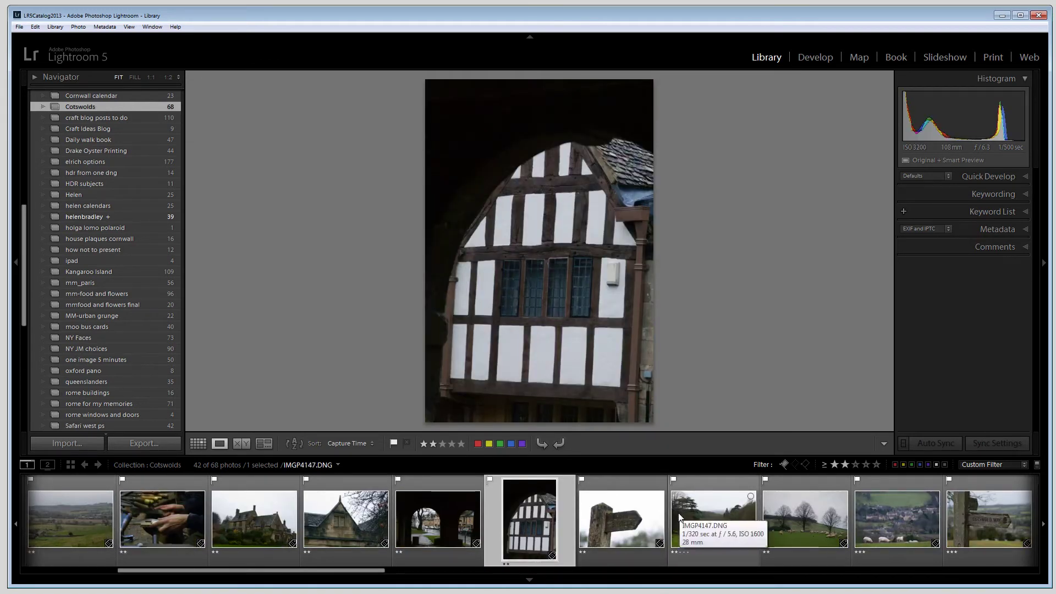
{"action": "key", "text": "Right"}
{"action": "key", "text": "Left"}
{"action": "key", "text": "1"}
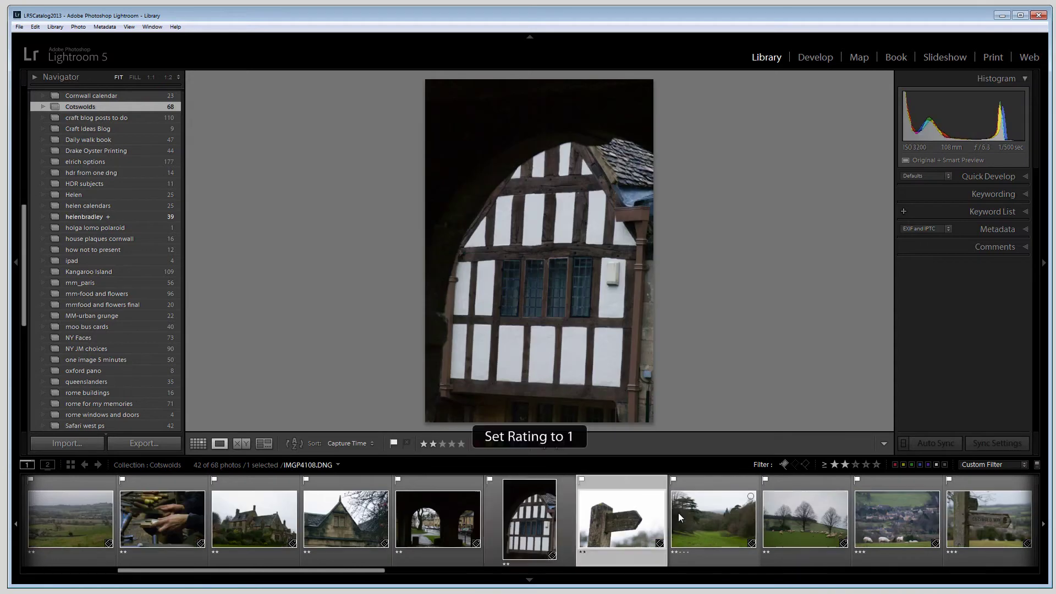
- Compare the Public Bridleway signpost photo with the Cotswold Way signpost photo and lower the Public Bridleway one to 1 star
{"action": "key", "text": "Right"}
{"action": "key", "text": "Right"}
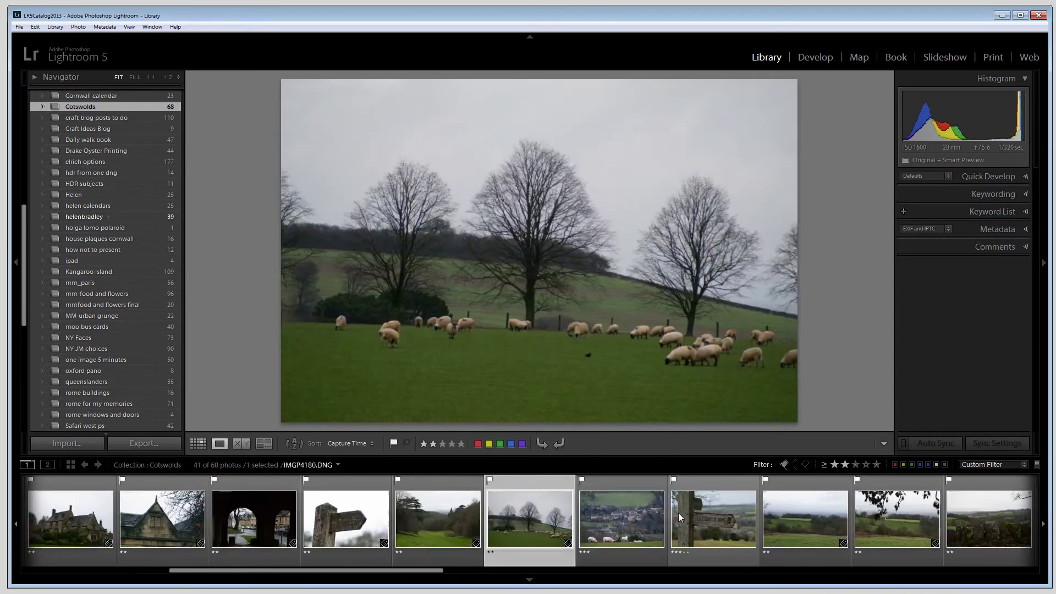
{"action": "key", "text": "Right"}
{"action": "key", "text": "Right"}
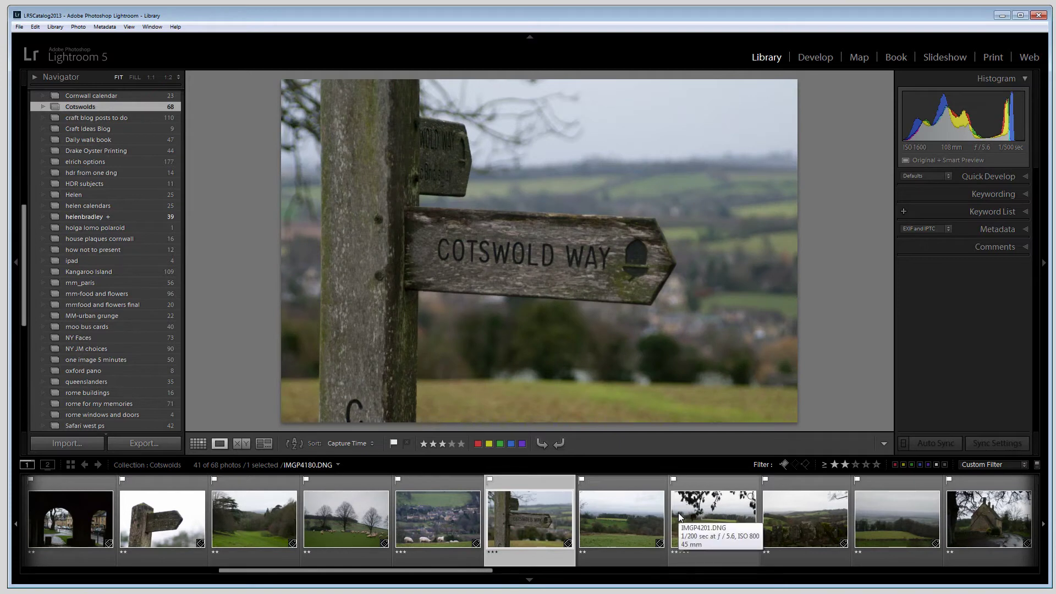
{"action": "key", "text": "Left"}
{"action": "key", "text": "Left"}
{"action": "key", "text": "Left"}
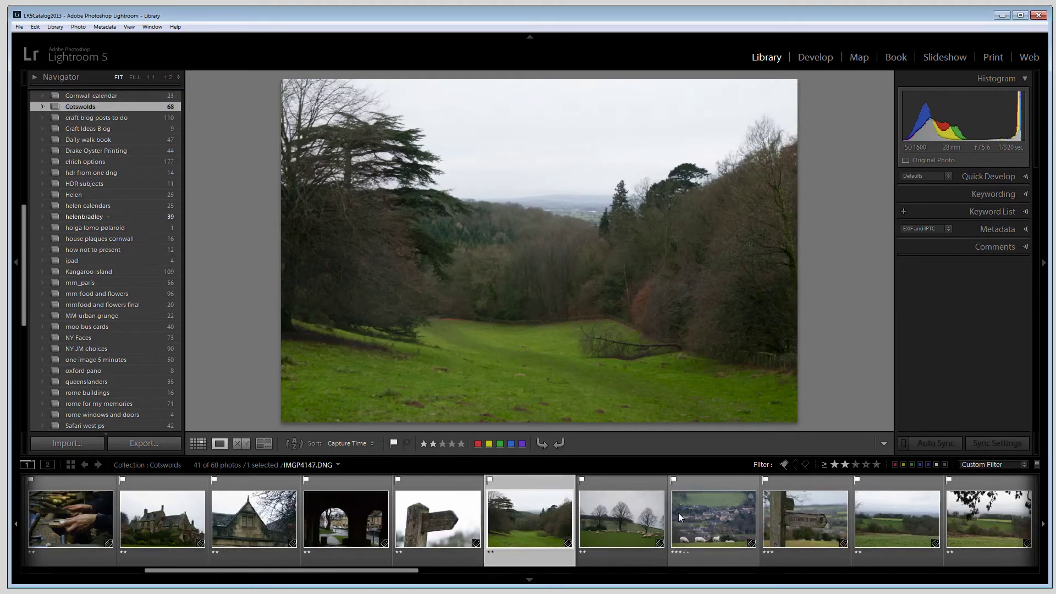
{"action": "key", "text": "Left"}
{"action": "key", "text": "1"}
- Compare the two similar green hillside views, lower the one without overhanging branches to 1 star and continue reviewing to the wide cottage photo
{"action": "key", "text": "Right"}
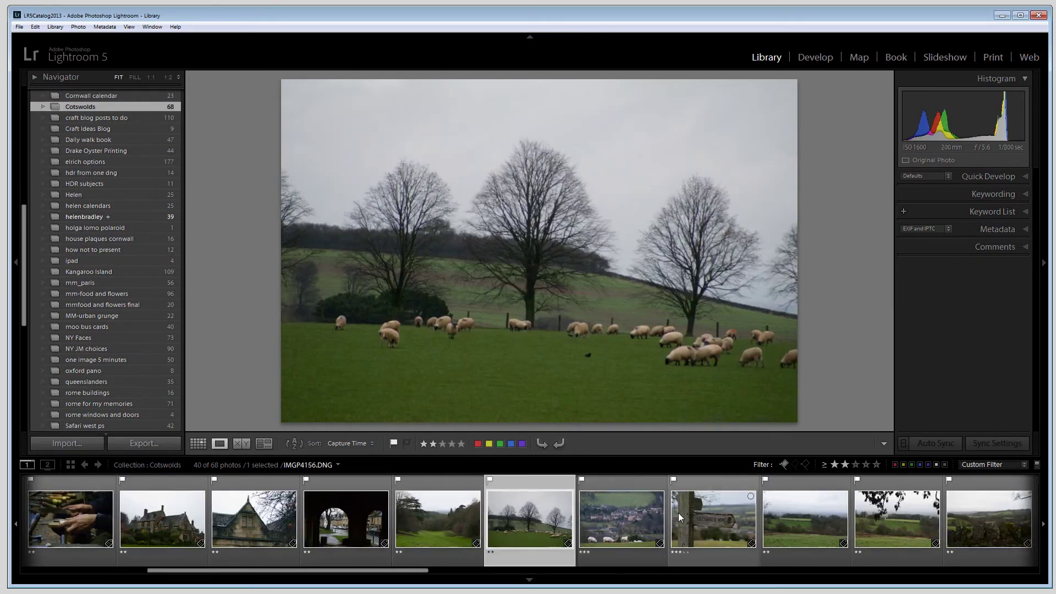
{"action": "key", "text": "Right"}
{"action": "key", "text": "Right"}
{"action": "key", "text": "Right"}
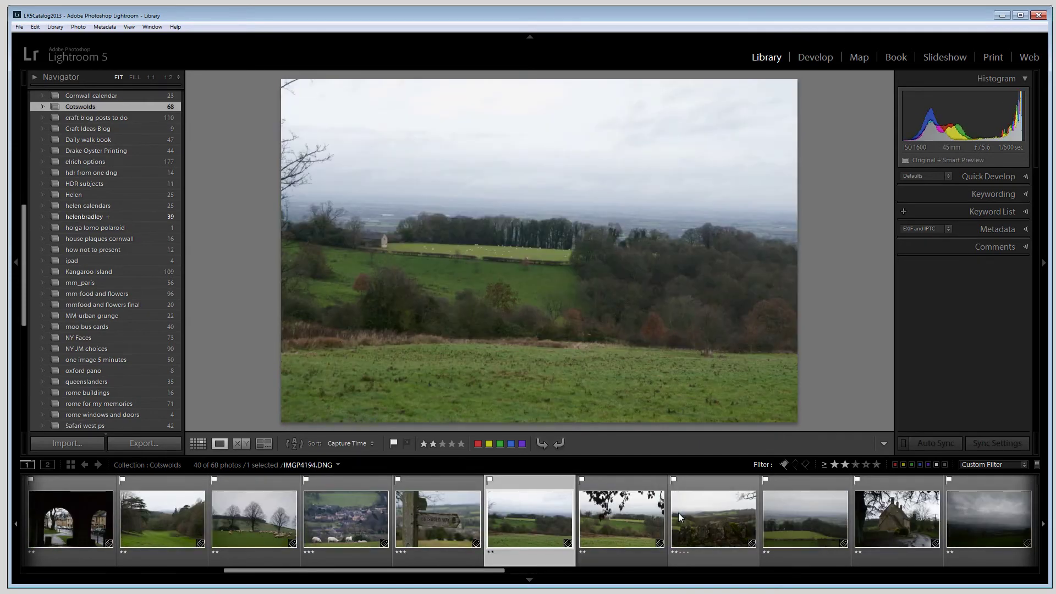
{"action": "key", "text": "Left"}
{"action": "key", "text": "Right"}
{"action": "key", "text": "Right"}
{"action": "key", "text": "Right"}
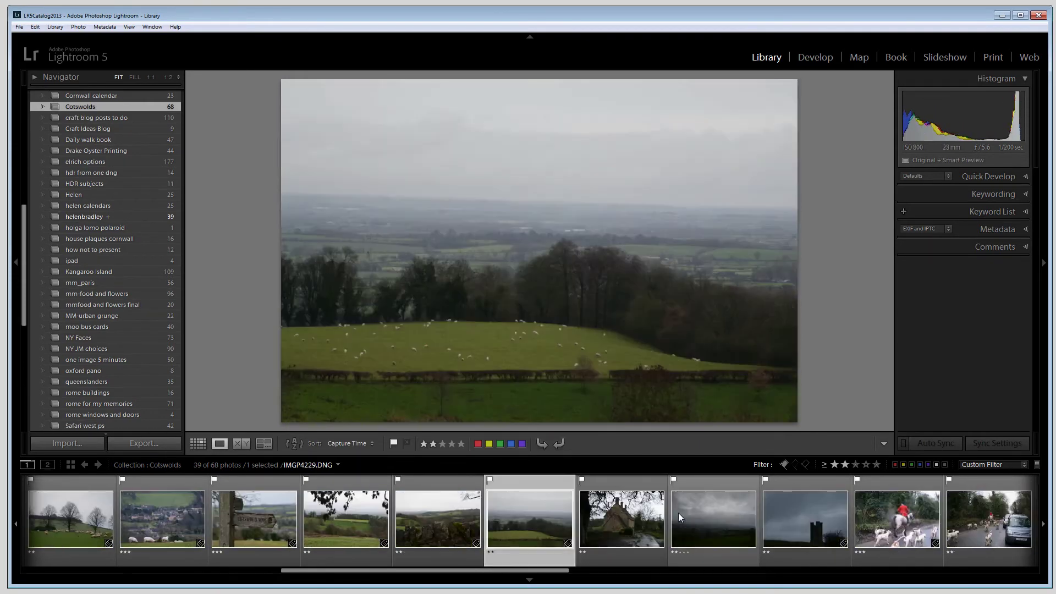
{"action": "key", "text": "Right"}
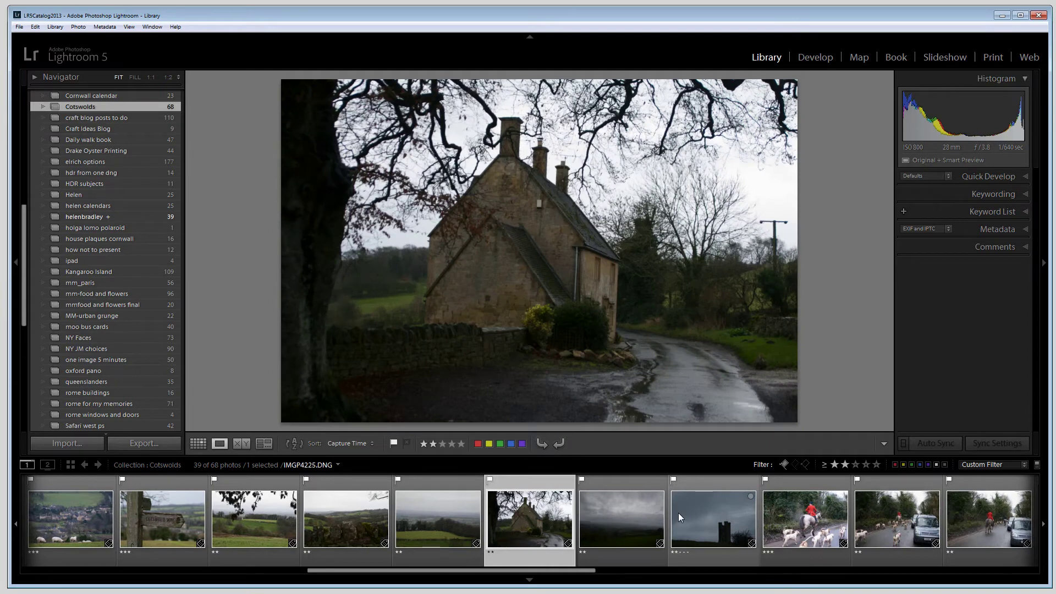
- Continue reviewing the filtered photos past the castle tower, hunting party and truck shots to the stone houses on the wet lane
{"action": "key", "text": "Right"}
{"action": "key", "text": "Right"}
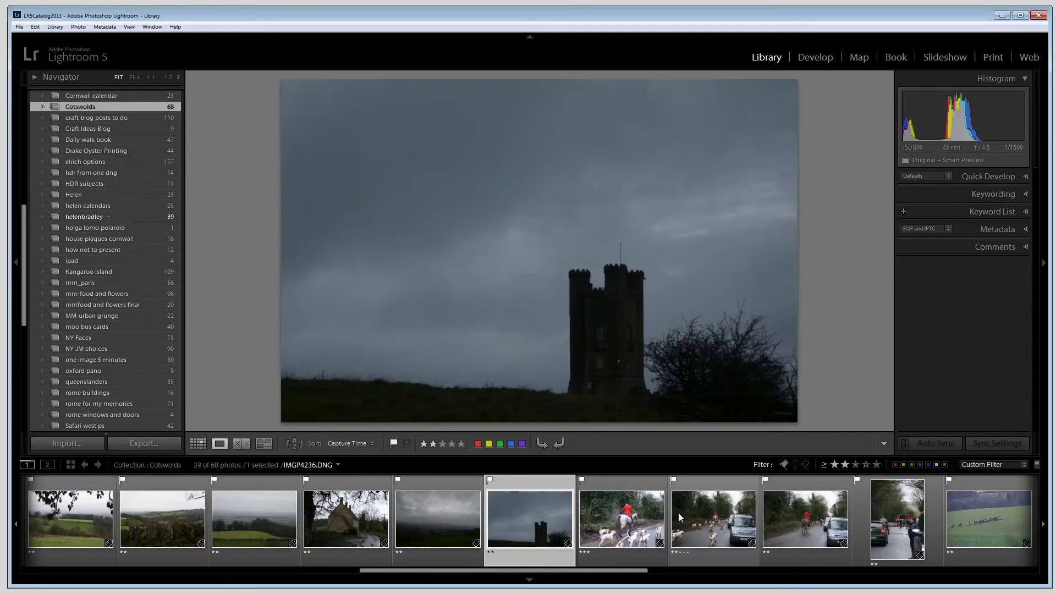
{"action": "key", "text": "Right"}
{"action": "key", "text": "Right"}
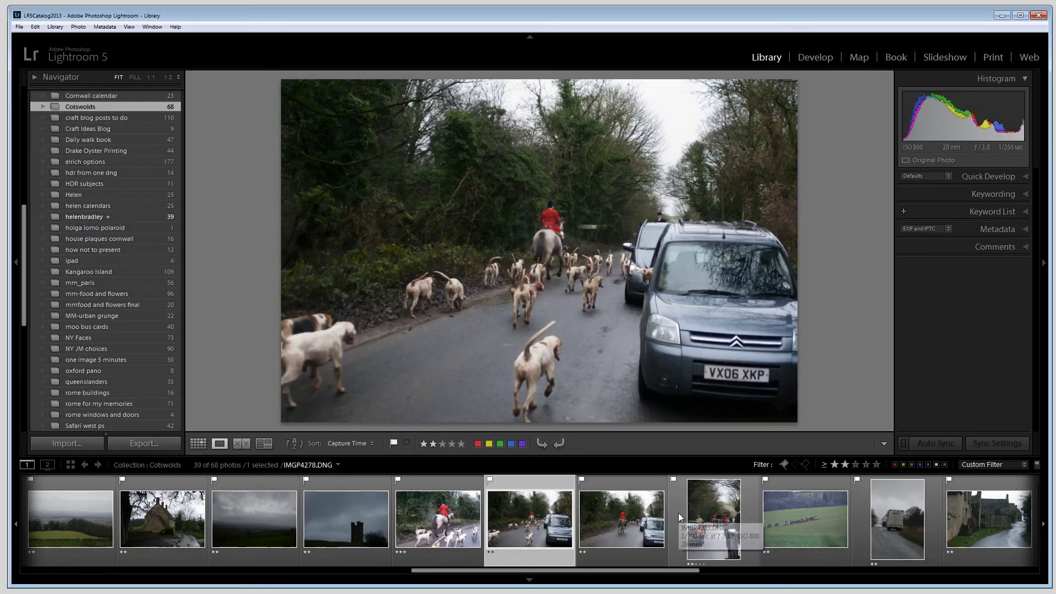
{"action": "key", "text": "Right"}
{"action": "key", "text": "Right"}
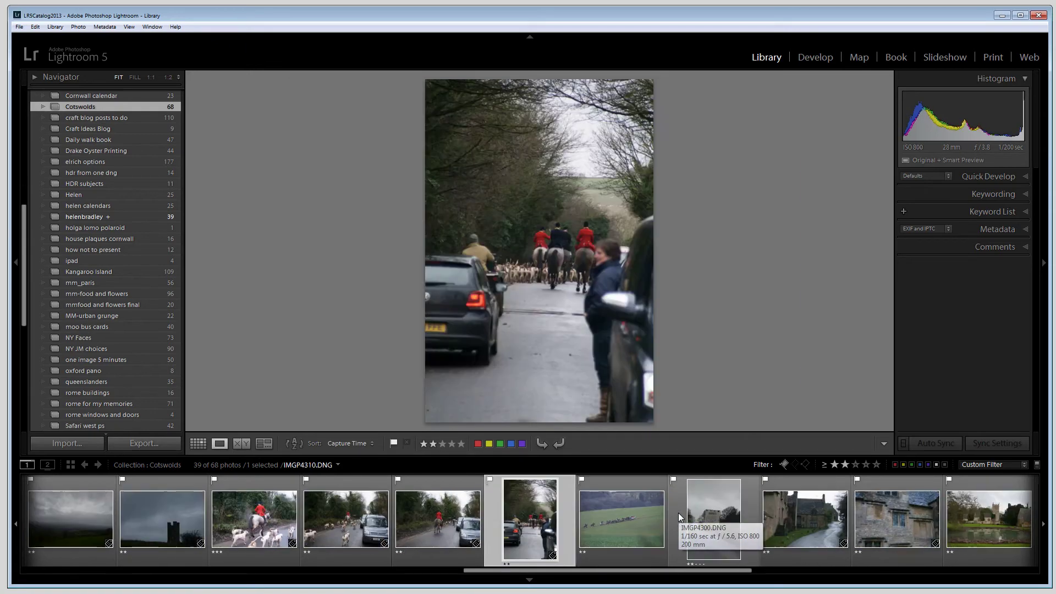
{"action": "key", "text": "Right"}
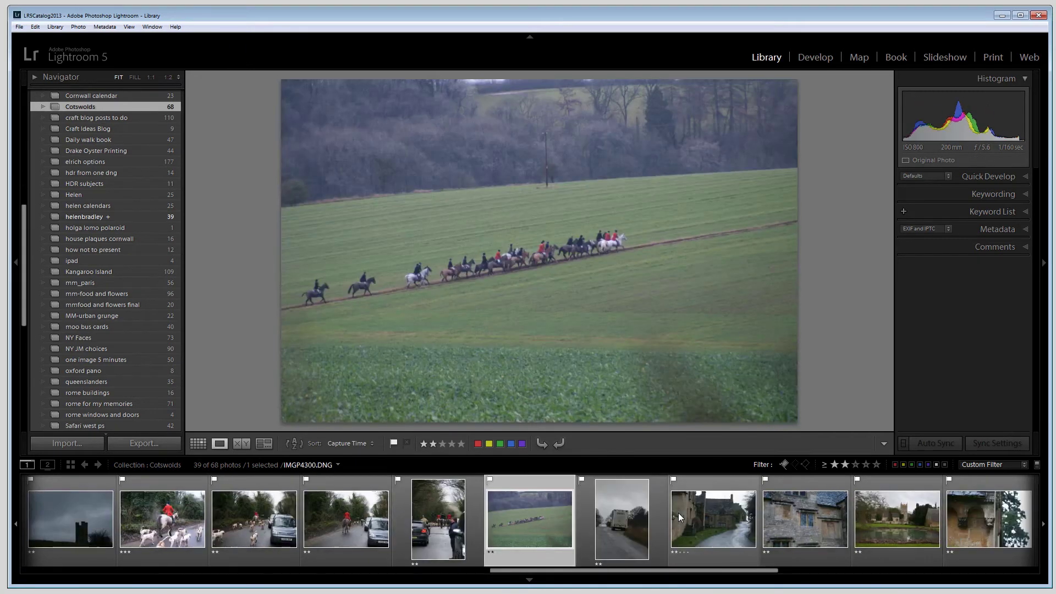
{"action": "key", "text": "Right"}
{"action": "key", "text": "Right"}
{"action": "key", "text": "Right"}
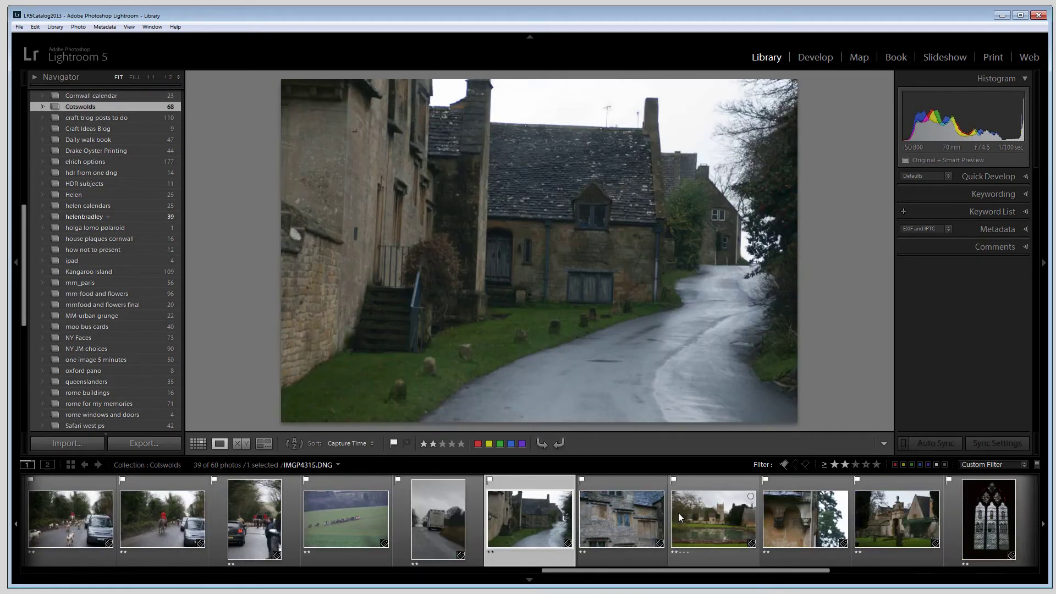
- Continue to the abbey ruins, compare the close view of the arches with the tree-framed view and lower the close one to 1 star
{"action": "key", "text": "Right"}
{"action": "key", "text": "Right"}
{"action": "key", "text": "Right"}
{"action": "key", "text": "Right"}
{"action": "key", "text": "Right"}
{"action": "key", "text": "Right"}
{"action": "key", "text": "Right"}
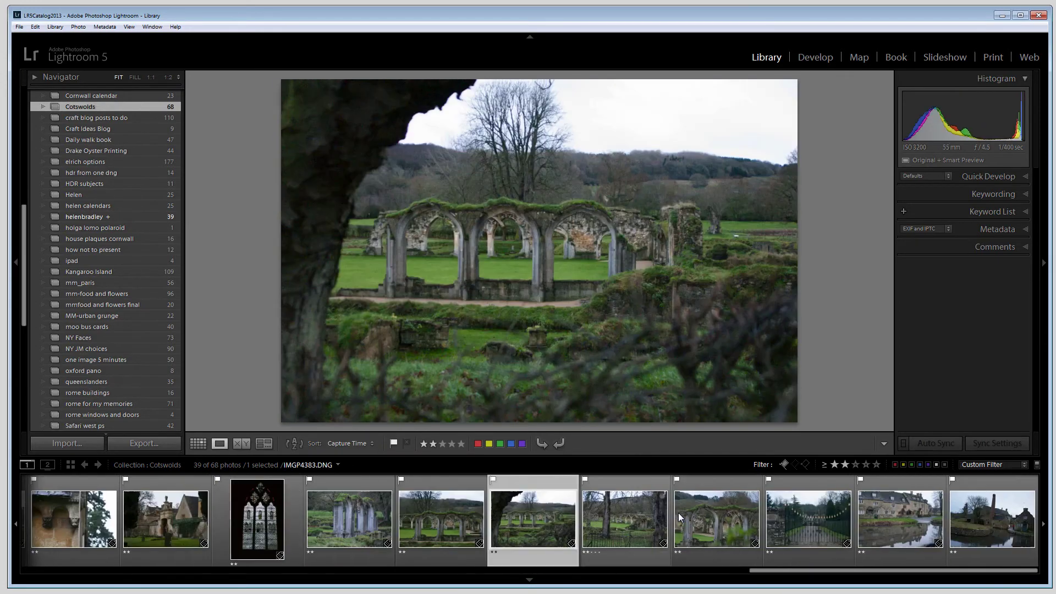
{"action": "key", "text": "Left"}
{"action": "key", "text": "Left"}
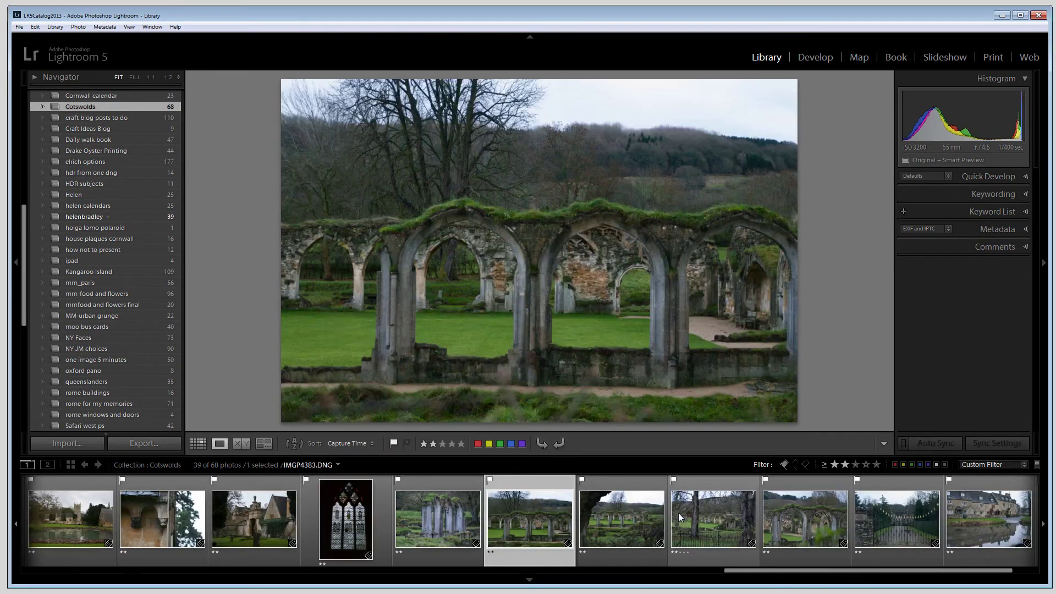
{"action": "key", "text": "Right"}
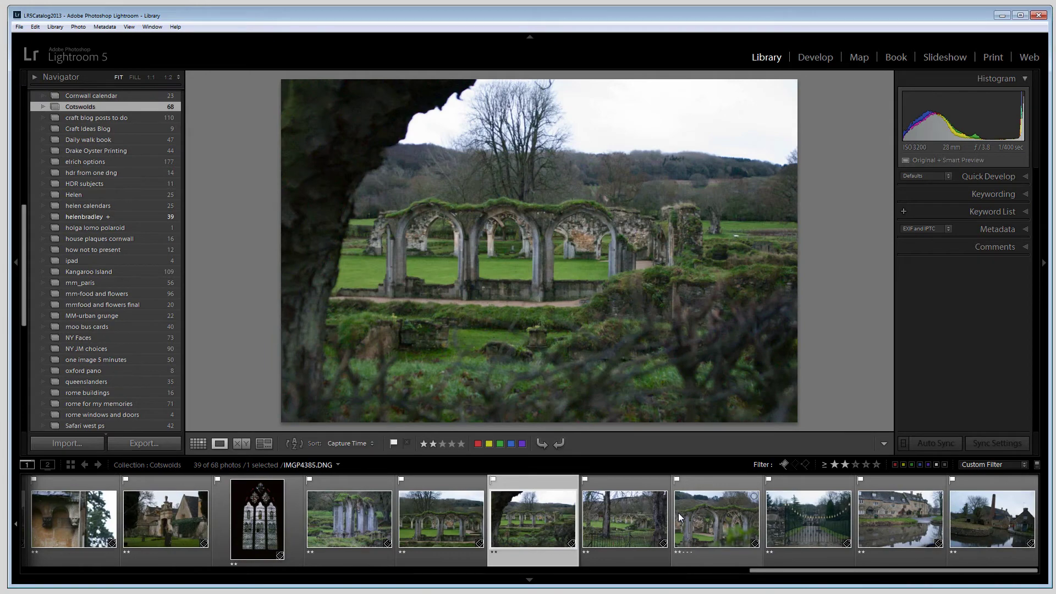
{"action": "key", "text": "Left"}
{"action": "key", "text": "1"}
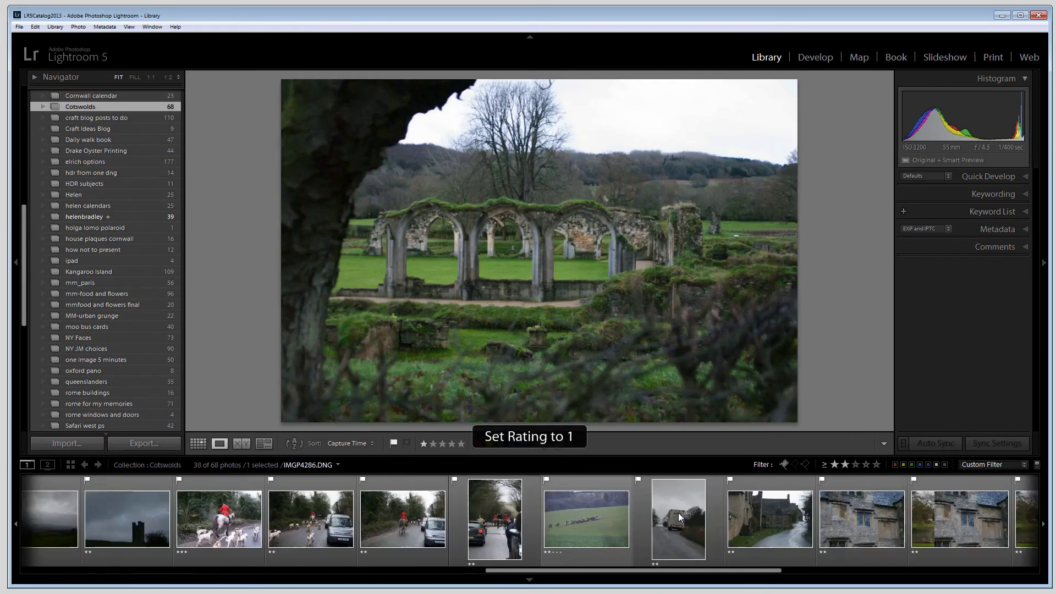
- Compare the tree-framed ruins photo with the next ruins shots and lower the tree-framed one to 1 star
{"action": "key", "text": "Right"}
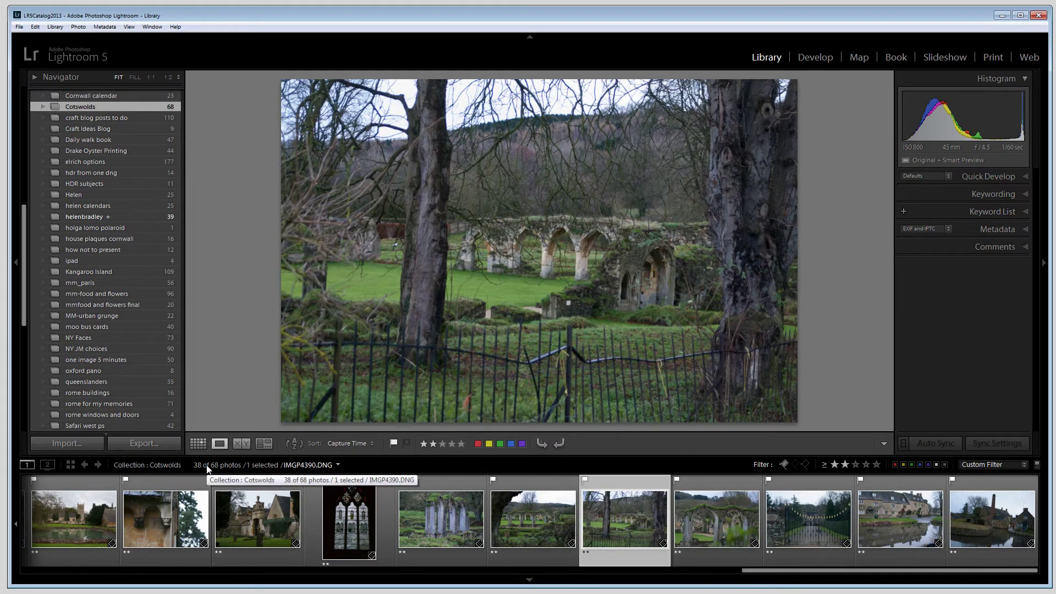
{"action": "key", "text": "Right"}
{"action": "key", "text": "Left"}
{"action": "key", "text": "Left"}
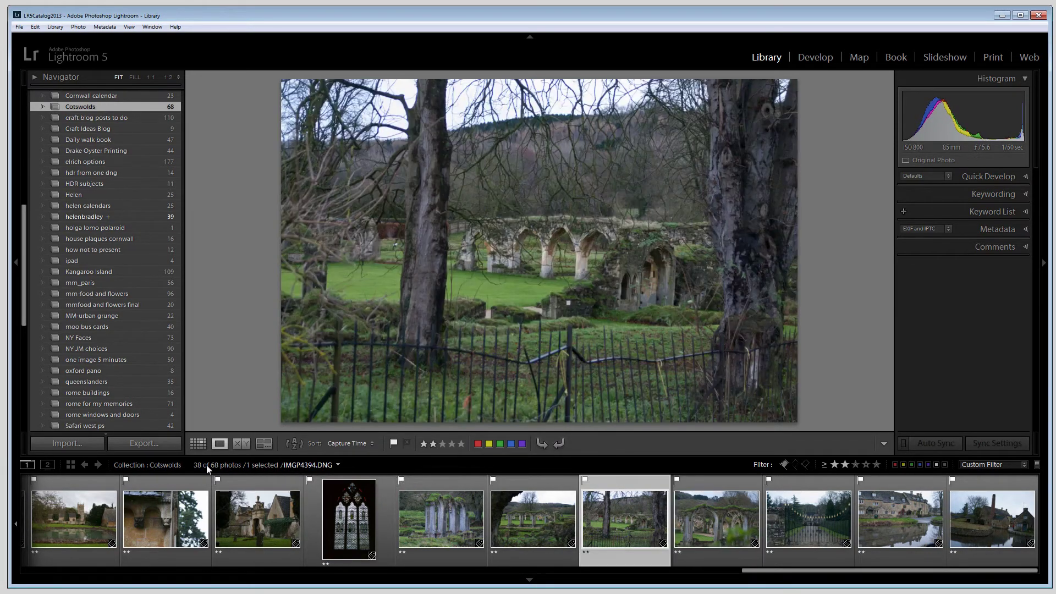
{"action": "key", "text": "1"}
- Continue reviewing to the end of the filtered set and lower the last photo, the chimneyed building by the water, to 1 star
{"action": "key", "text": "Right"}
{"action": "key", "text": "Right"}
{"action": "key", "text": "Right"}
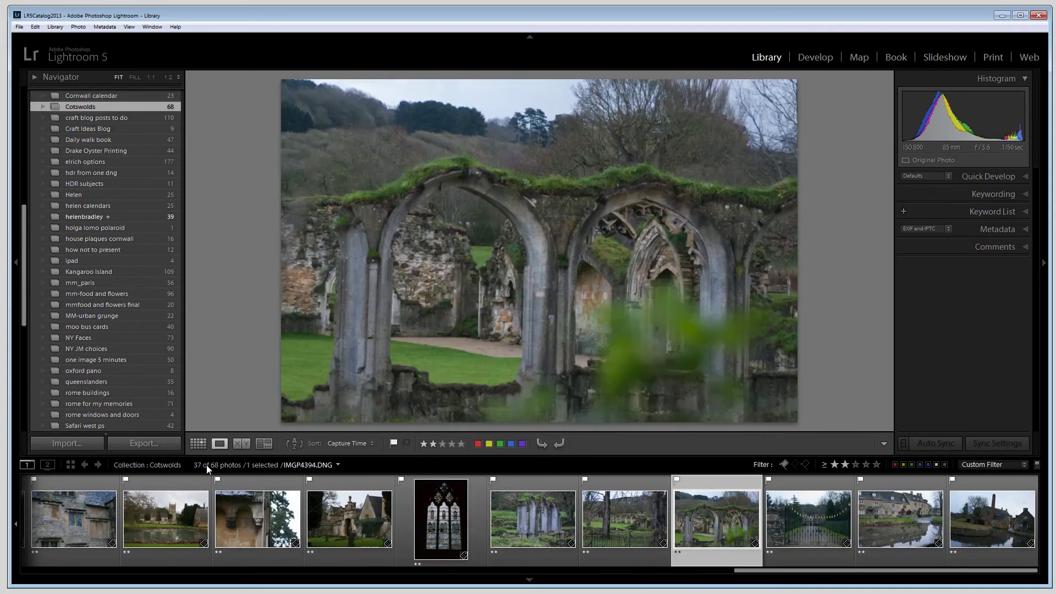
{"action": "key", "text": "Right"}
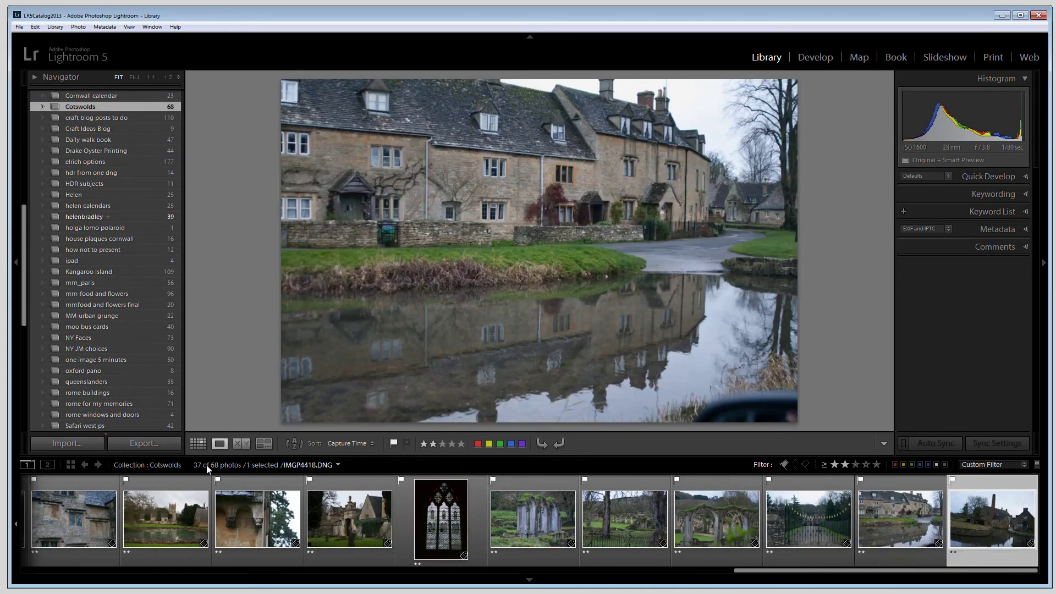
{"action": "key", "text": "1"}
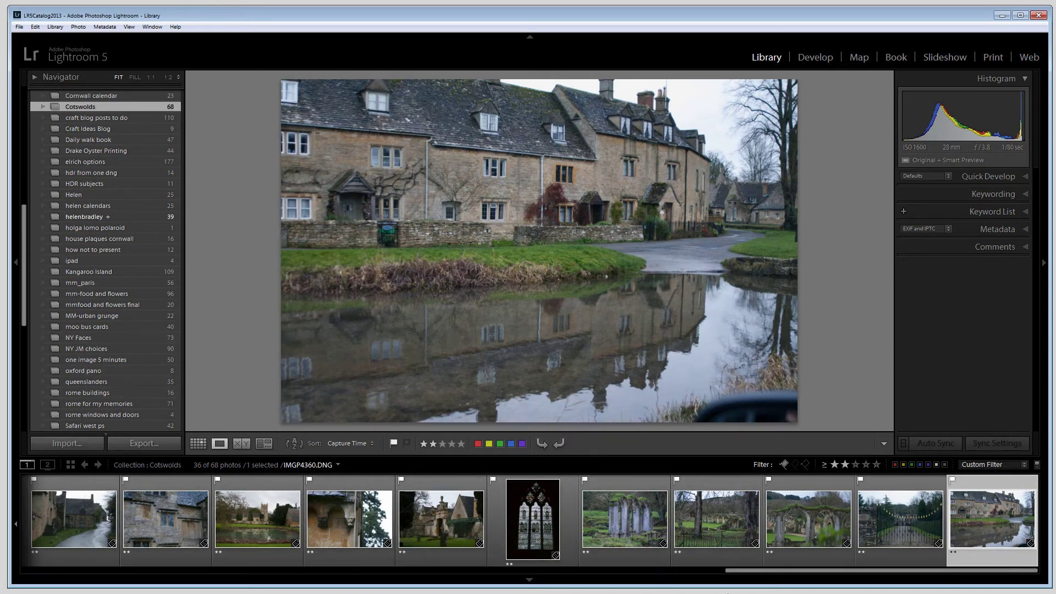
- Open the first filtered photo, the stone cottage among trees, in the Develop module and hide the filmstrip
{"action": "left_click_drag", "start_coordinate": [796, 570], "coordinate": [93, 570]}
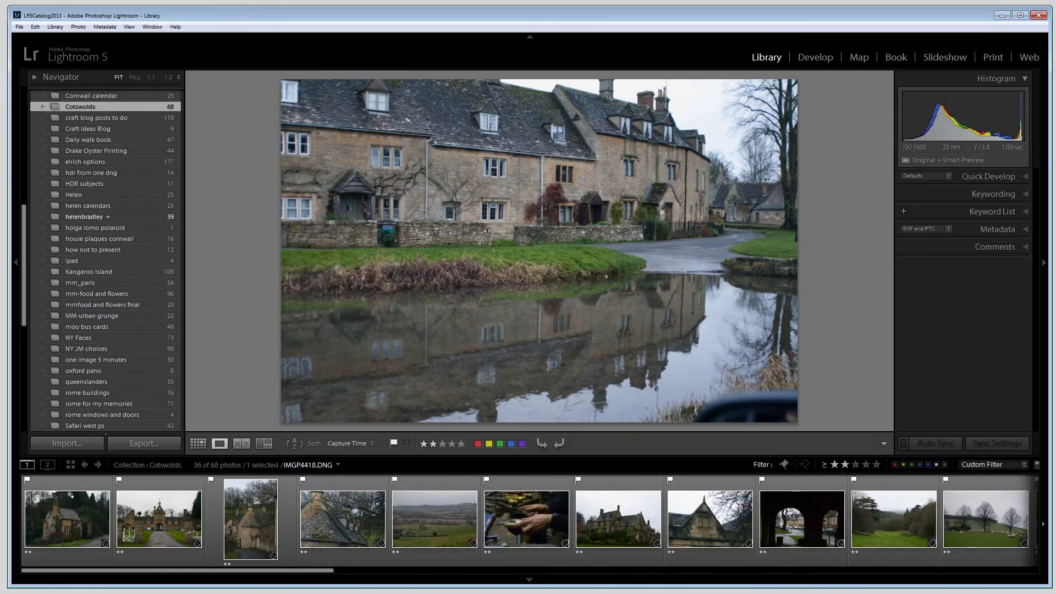
{"action": "left_click", "coordinate": [70, 532]}
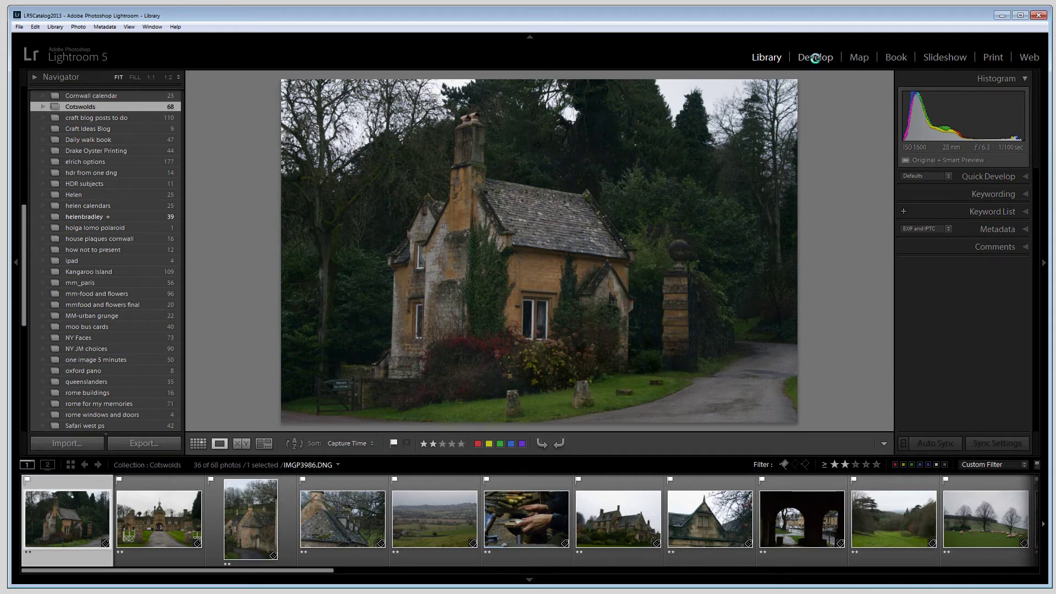
{"action": "left_click", "coordinate": [815, 58]}
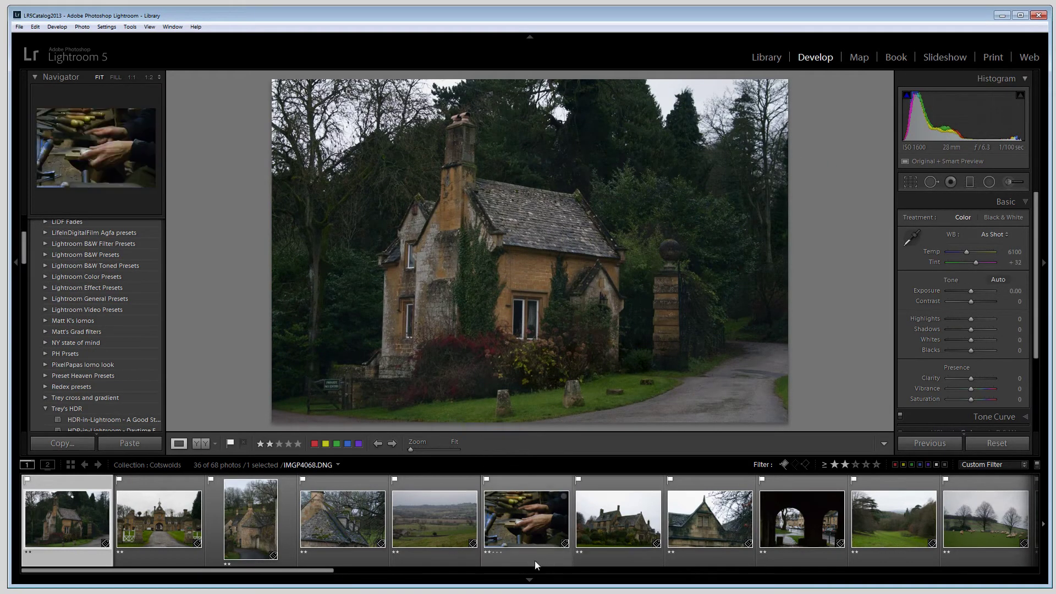
{"action": "left_click", "coordinate": [530, 580]}
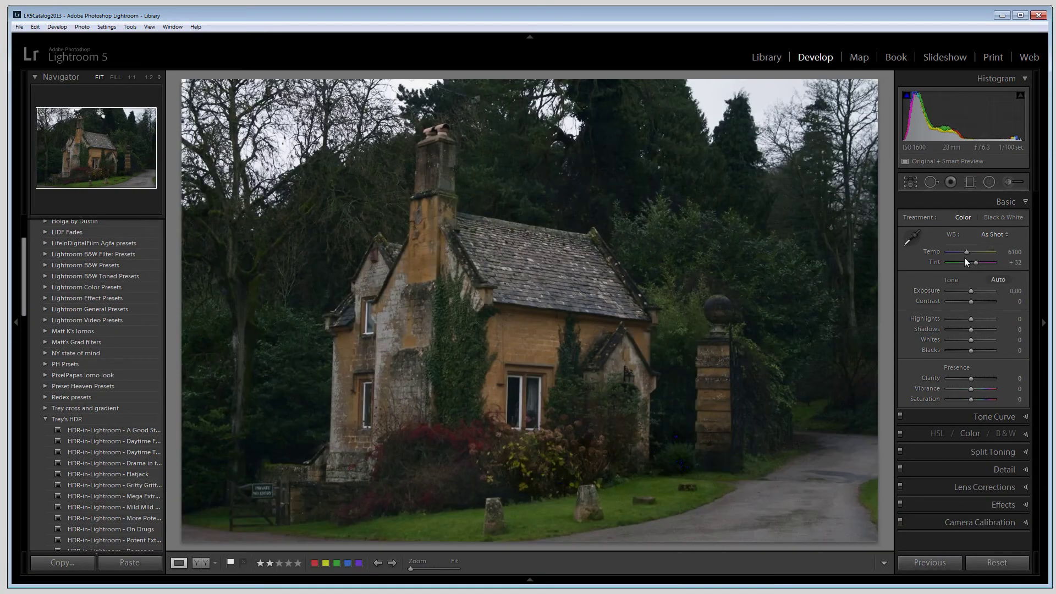
- Set the cottage photo's Exposure to +0.83, Contrast +5, Highlights -21, Shadows +14, Whites -29, Blacks -26, Clarity +40 and Vibrance +24
{"action": "left_click_drag", "start_coordinate": [971, 290], "coordinate": [975, 390]}
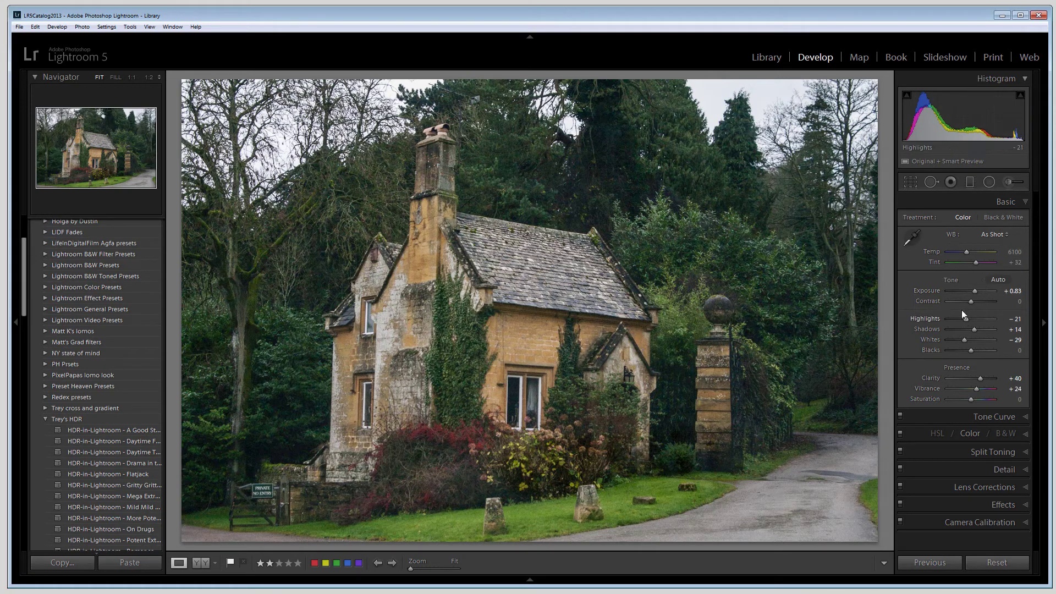
{"action": "left_click_drag", "start_coordinate": [971, 299], "coordinate": [972, 300]}
{"action": "left_click_drag", "start_coordinate": [970, 351], "coordinate": [965, 352]}
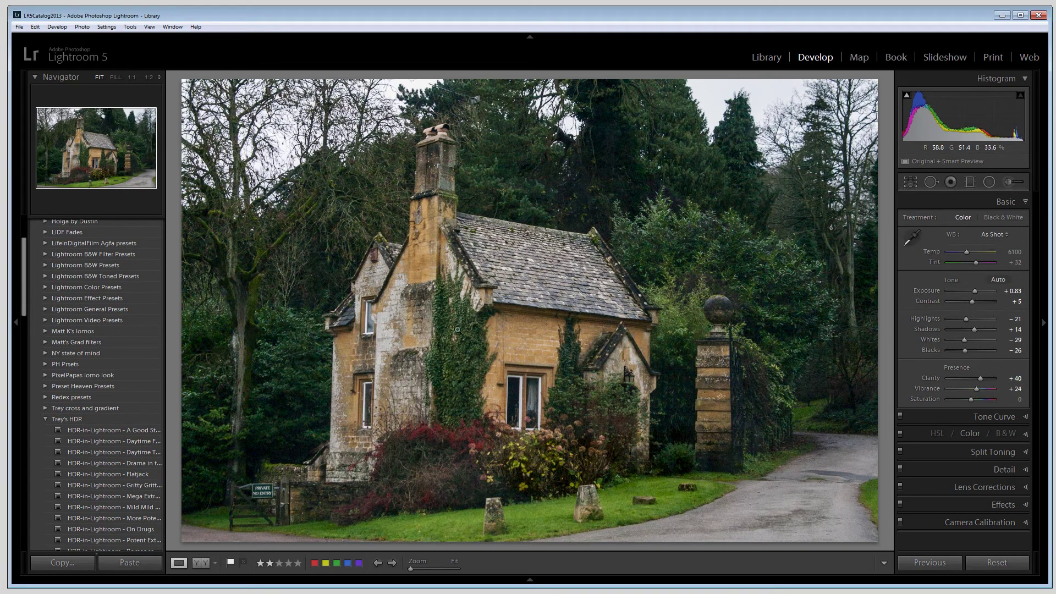
- Create a develop preset named cotswolds that includes only Basic Tone, Clarity, Treatment (Color), Color and Process Version
{"action": "left_click_drag", "start_coordinate": [26, 295], "coordinate": [25, 275]}
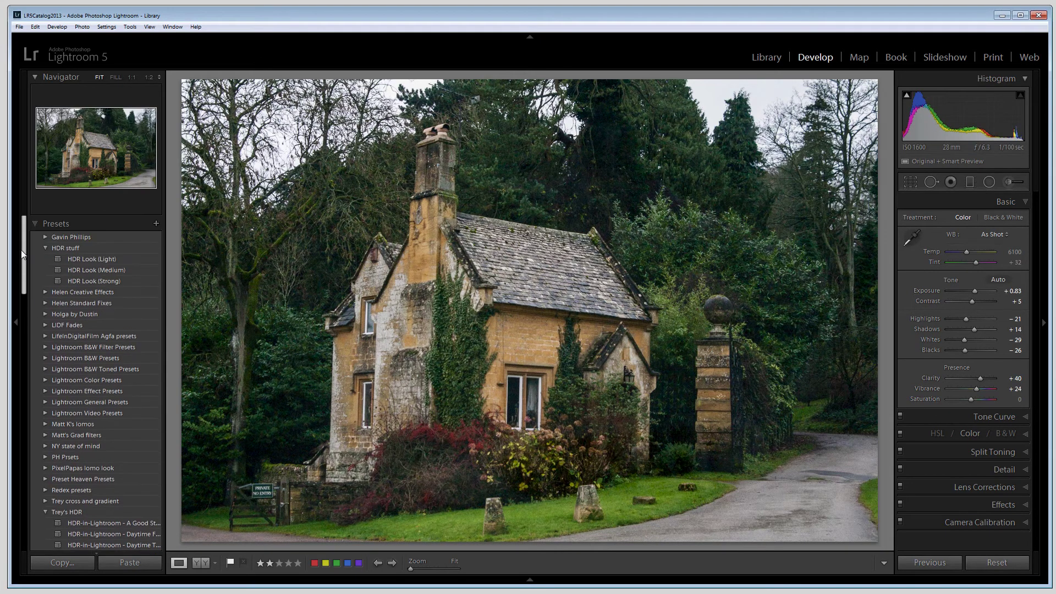
{"action": "left_click", "coordinate": [157, 223]}
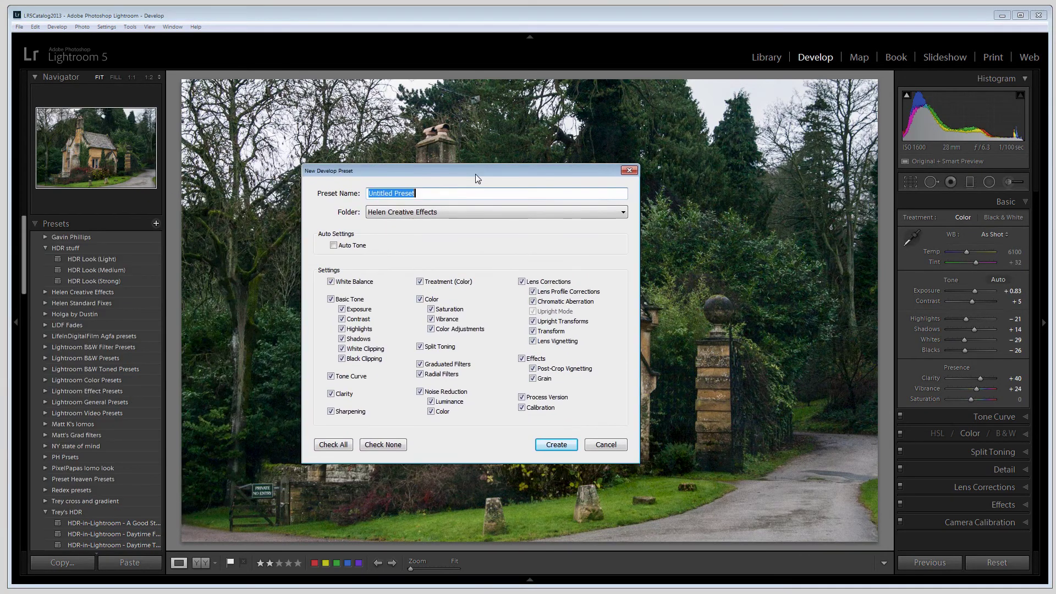
{"action": "type", "text": "cot"}
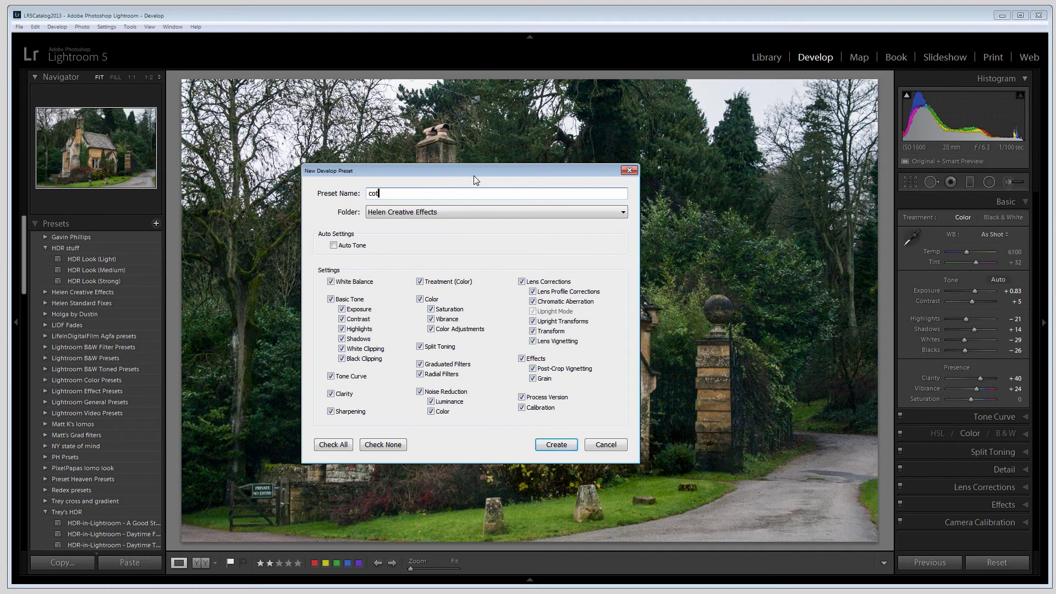
{"action": "type", "text": "swolds"}
{"action": "left_click", "coordinate": [381, 447]}
{"action": "left_click", "coordinate": [331, 300]}
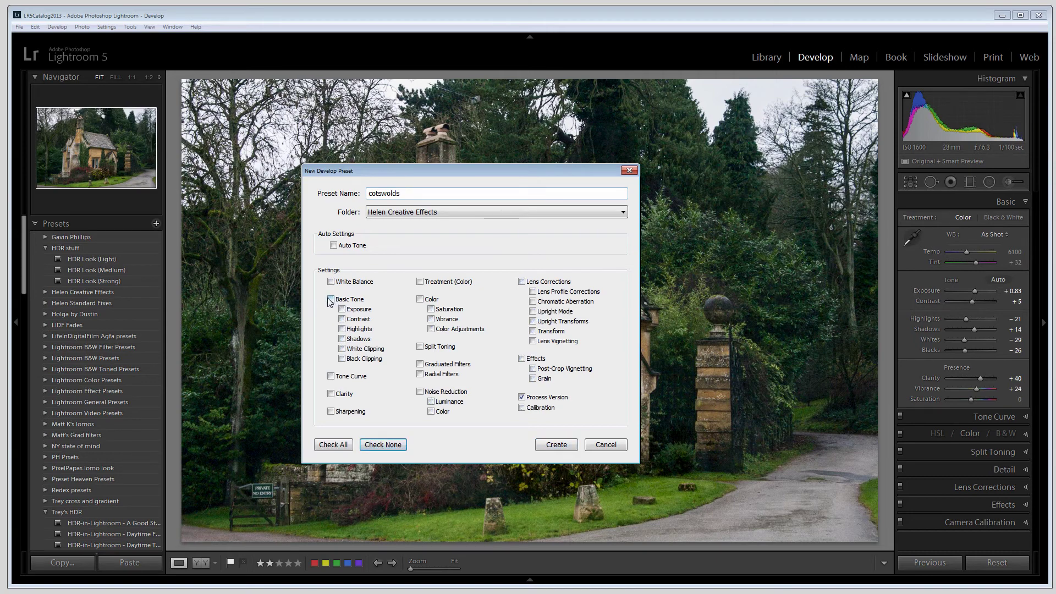
{"action": "left_click", "coordinate": [342, 359]}
{"action": "left_click", "coordinate": [341, 359]}
{"action": "left_click", "coordinate": [419, 299]}
{"action": "left_click", "coordinate": [556, 446]}
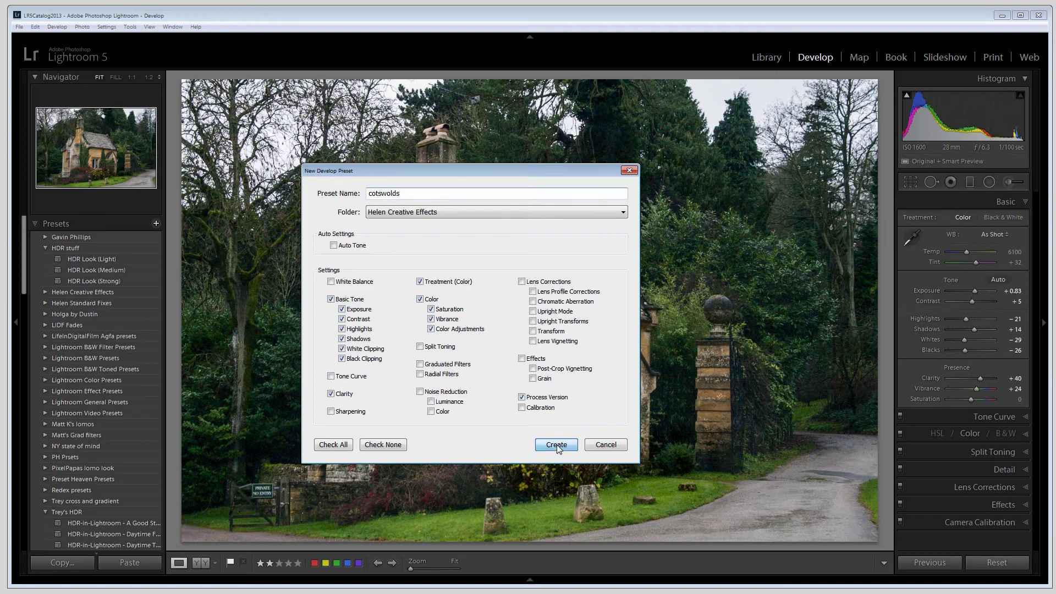
- Show the filmstrip and select every photo from the second to the last, excluding the stained-glass window and the craftsman's hands shots
{"action": "left_click", "coordinate": [530, 580]}
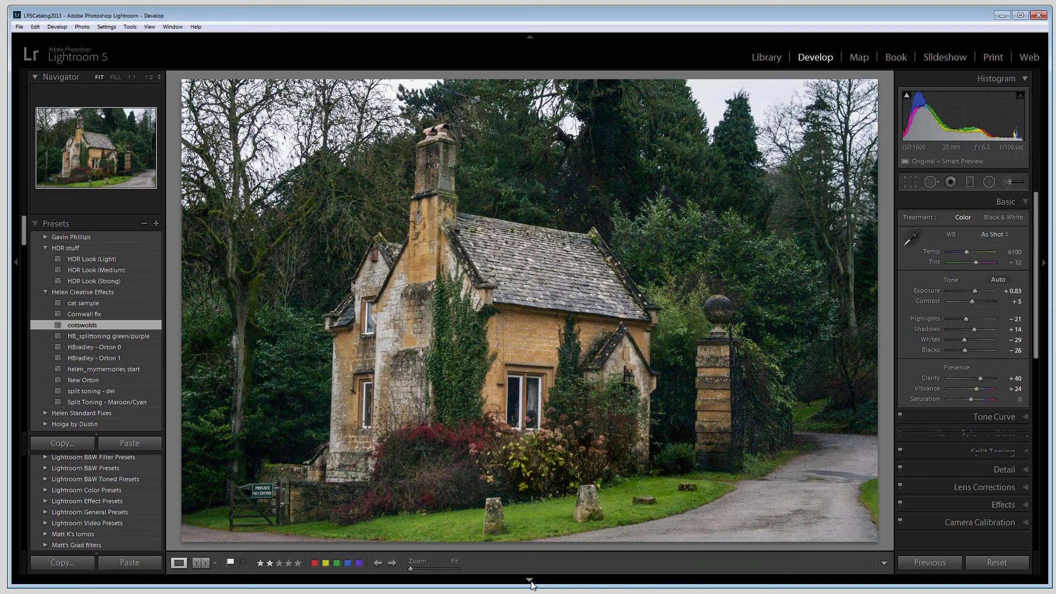
{"action": "left_click", "coordinate": [150, 514]}
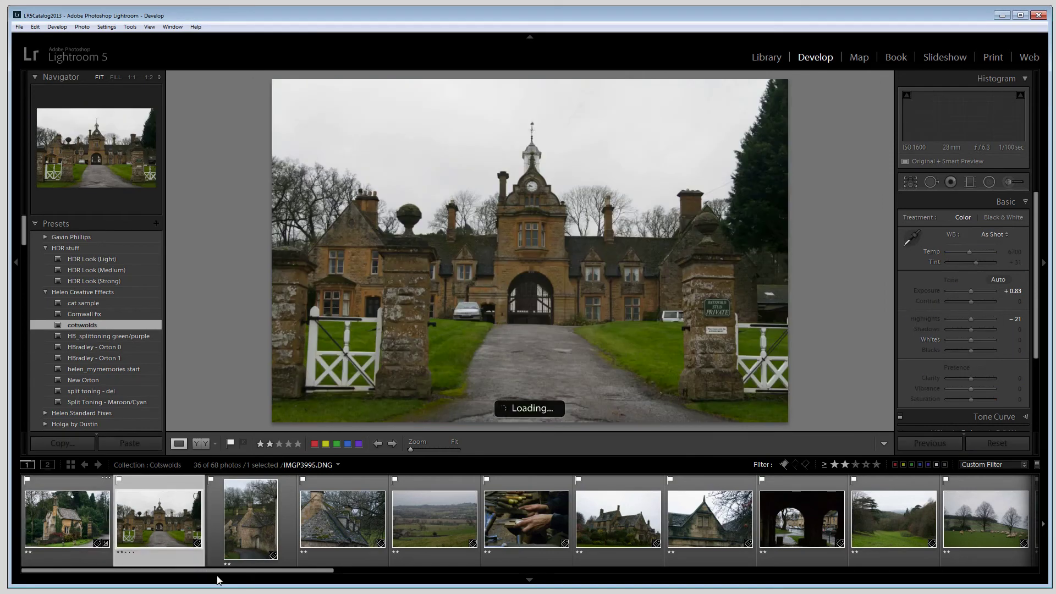
{"action": "left_click_drag", "start_coordinate": [223, 570], "coordinate": [960, 591]}
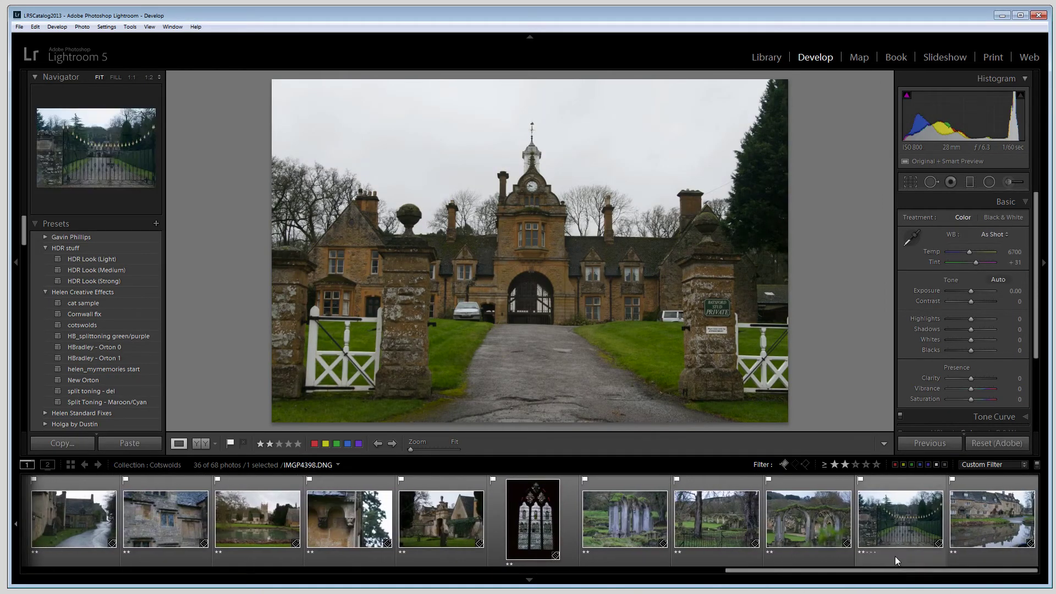
{"action": "left_click", "coordinate": [990, 523], "text": "shift"}
{"action": "left_click", "coordinate": [538, 534], "text": "ctrl"}
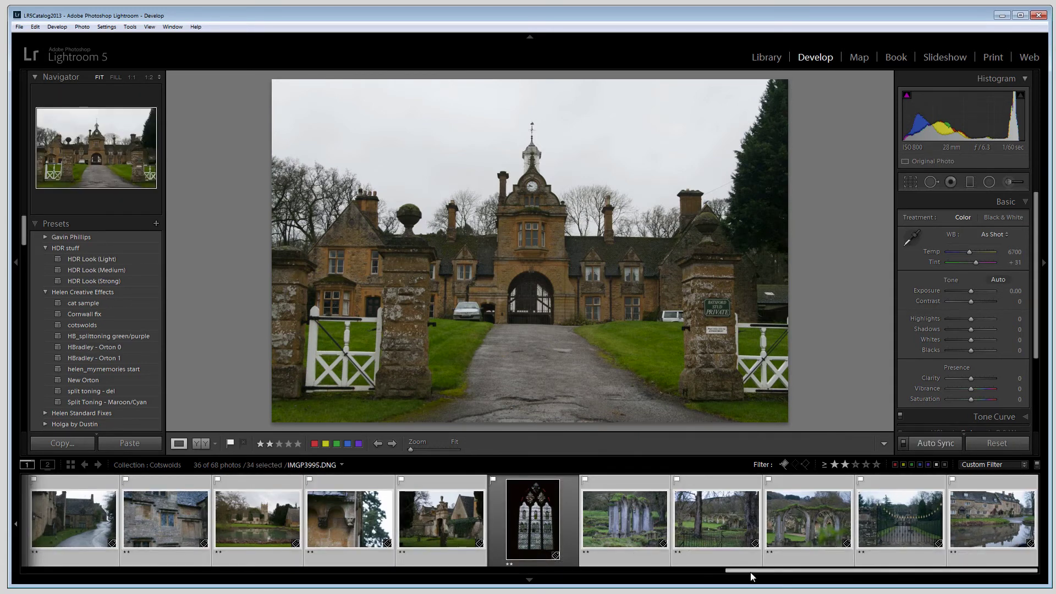
{"action": "left_click_drag", "start_coordinate": [750, 572], "coordinate": [193, 579]}
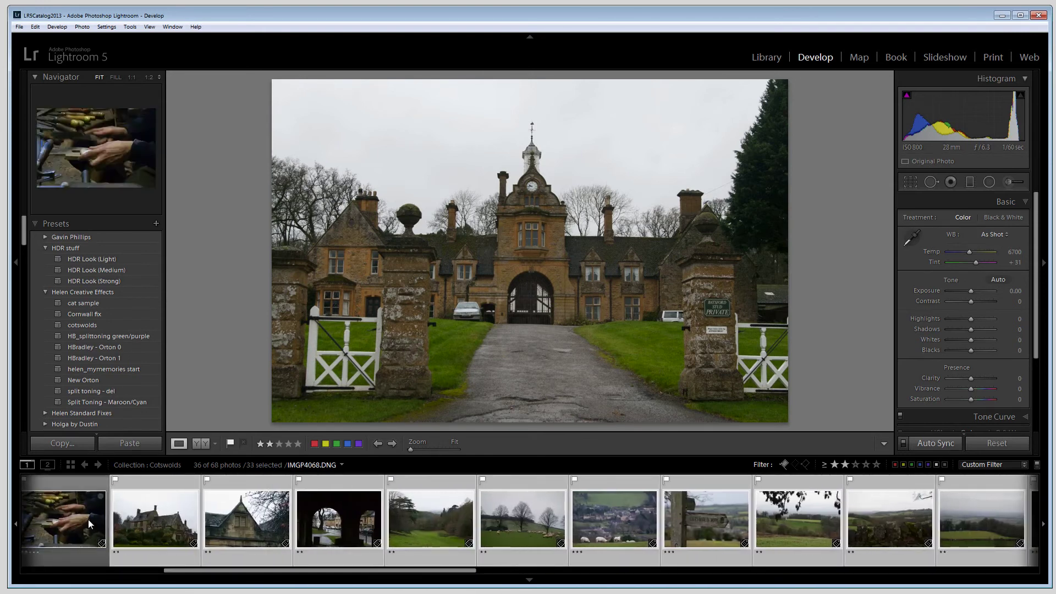
{"action": "left_click", "coordinate": [66, 519], "text": "ctrl"}
{"action": "scroll", "coordinate": [66, 520], "scroll_direction": "up", "scroll_amount": 5}
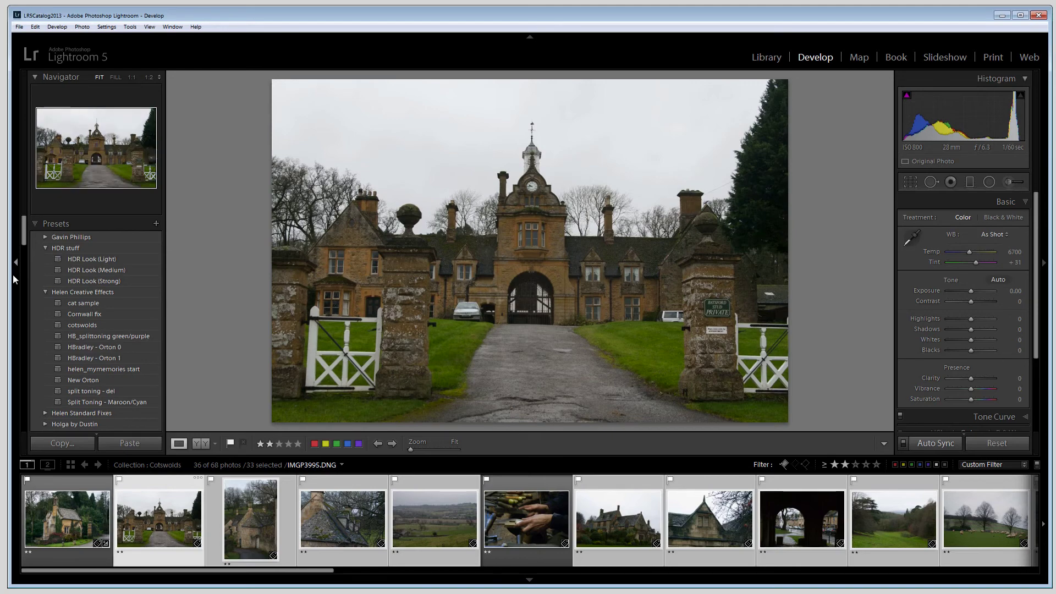
- Apply the cotswolds preset to all the selected photos and check the results along the whole filmstrip
{"action": "left_click", "coordinate": [76, 325]}
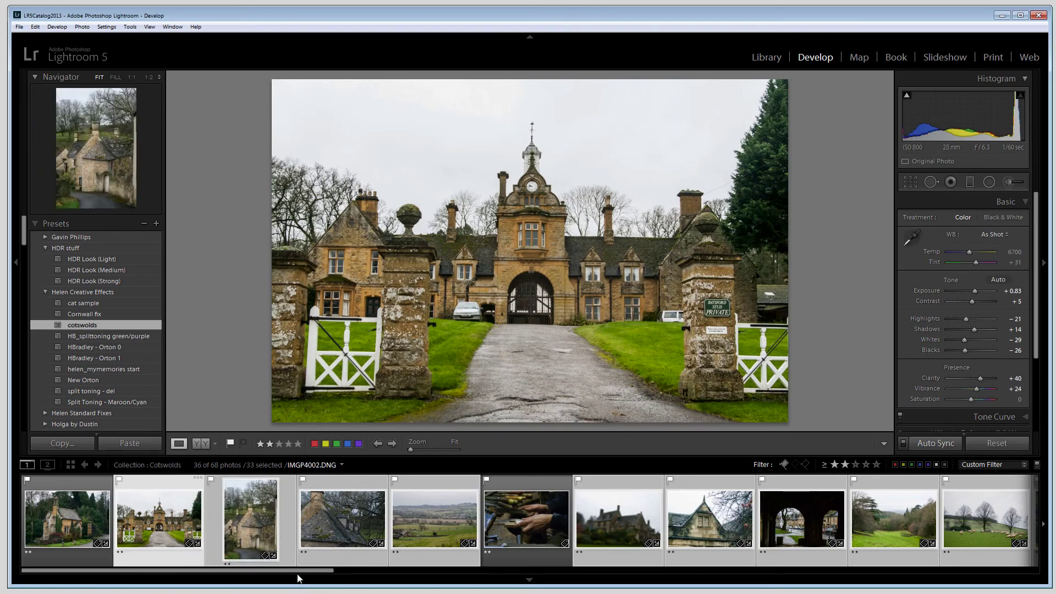
{"action": "left_click_drag", "start_coordinate": [292, 574], "coordinate": [965, 572]}
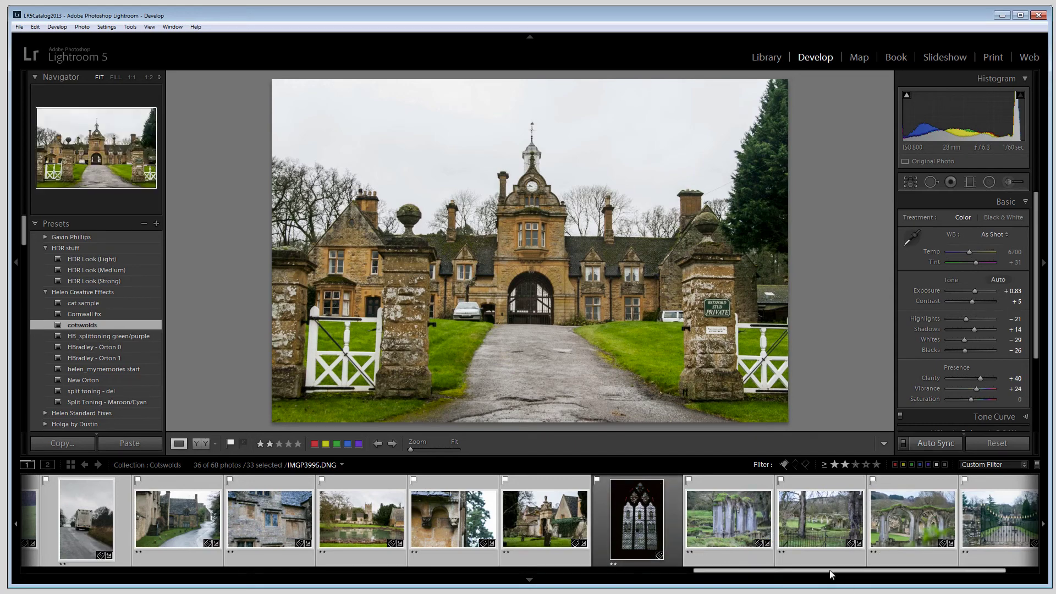
{"action": "left_click_drag", "start_coordinate": [826, 572], "coordinate": [908, 584]}
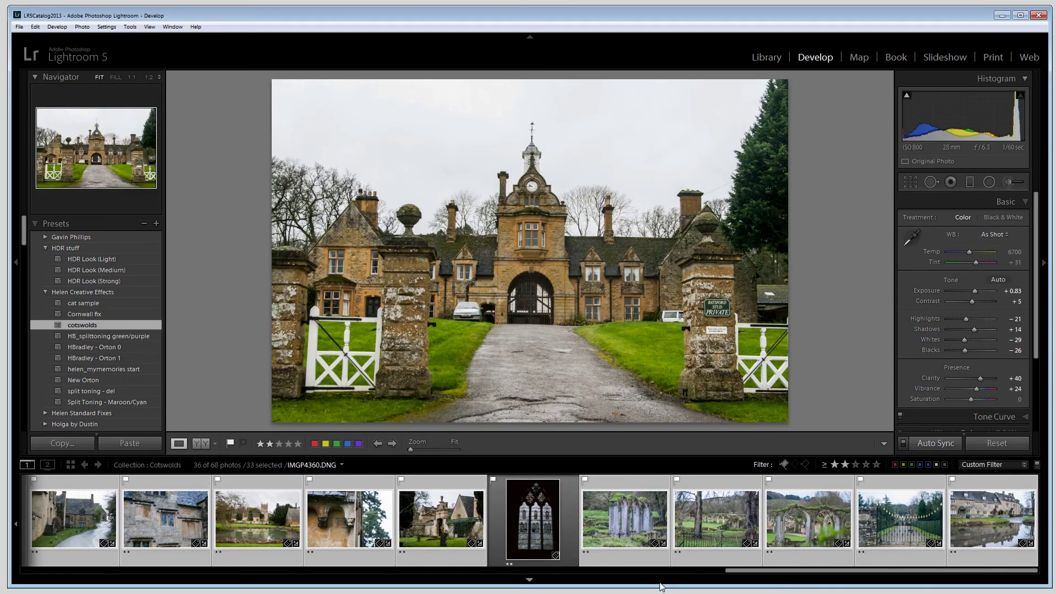
{"action": "left_click_drag", "start_coordinate": [846, 575], "coordinate": [85, 593]}
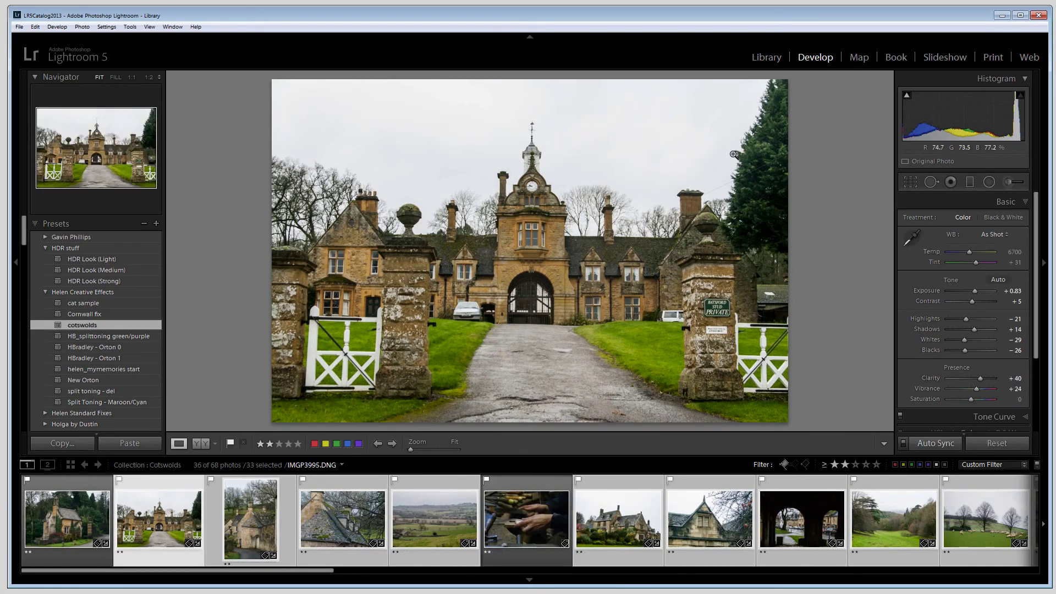
- Return to the Library module, expand Folders in place of Collections, and look through the folder list to its end
{"action": "left_click", "coordinate": [767, 57]}
{"action": "left_click", "coordinate": [16, 262]}
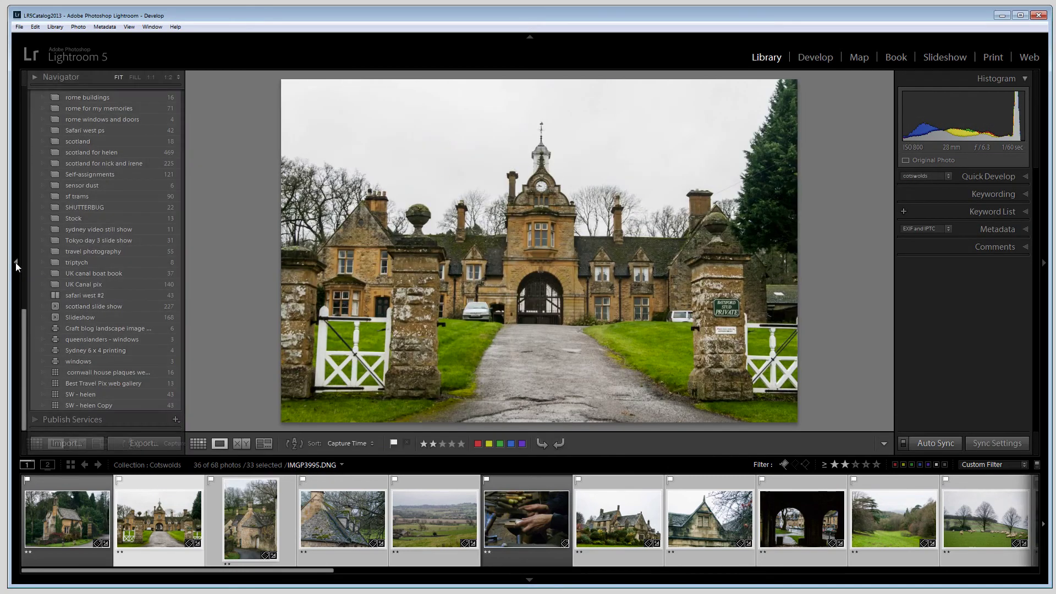
{"action": "left_click_drag", "start_coordinate": [26, 323], "coordinate": [35, 99]}
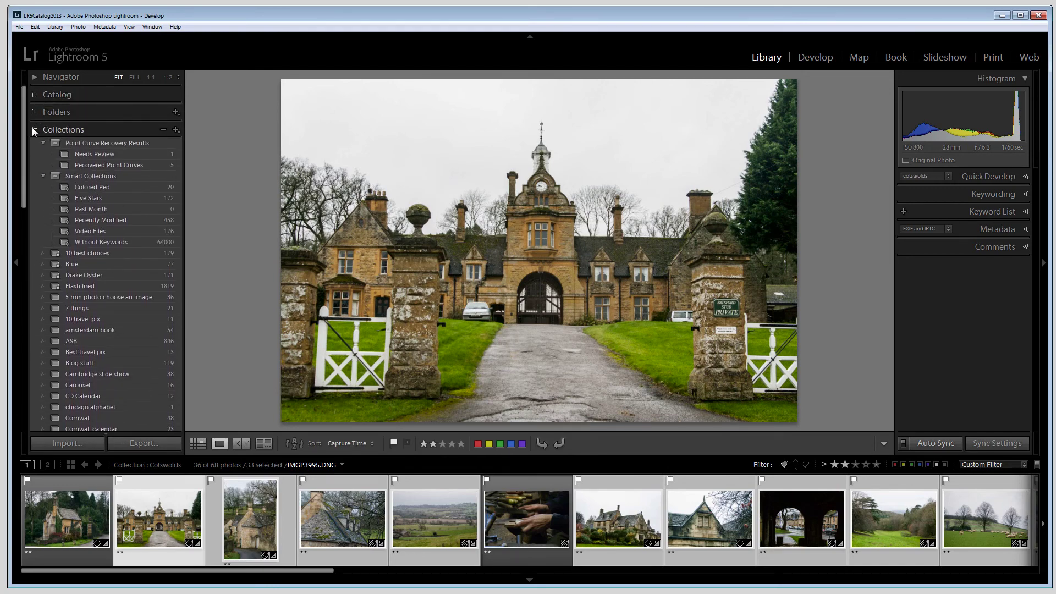
{"action": "left_click", "coordinate": [33, 129]}
{"action": "left_click", "coordinate": [36, 112]}
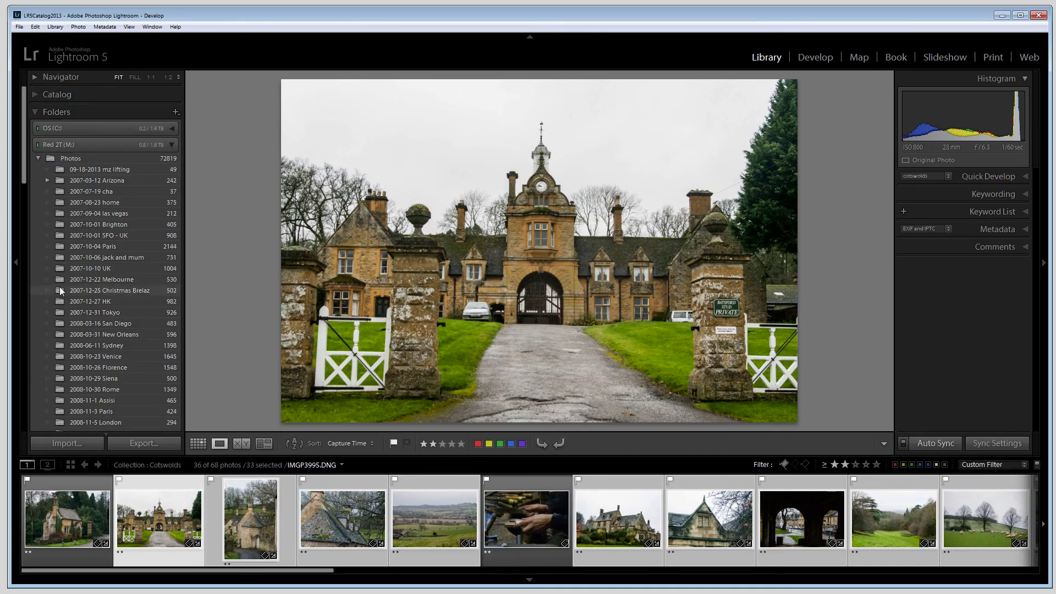
{"action": "scroll", "coordinate": [118, 323], "scroll_direction": "down", "scroll_amount": 5}
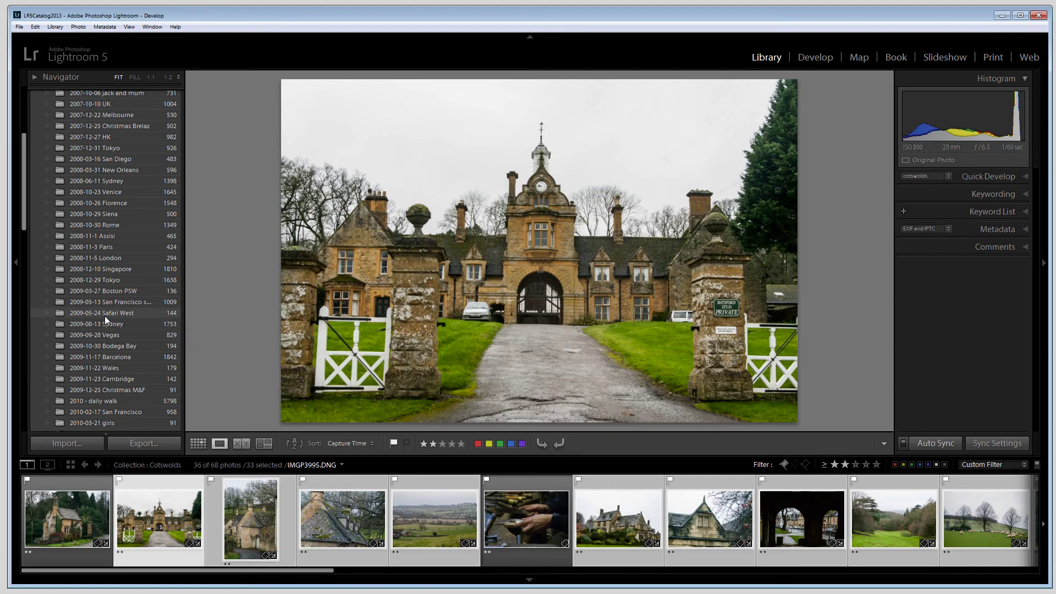
{"action": "scroll", "coordinate": [104, 317], "scroll_direction": "down", "scroll_amount": 10}
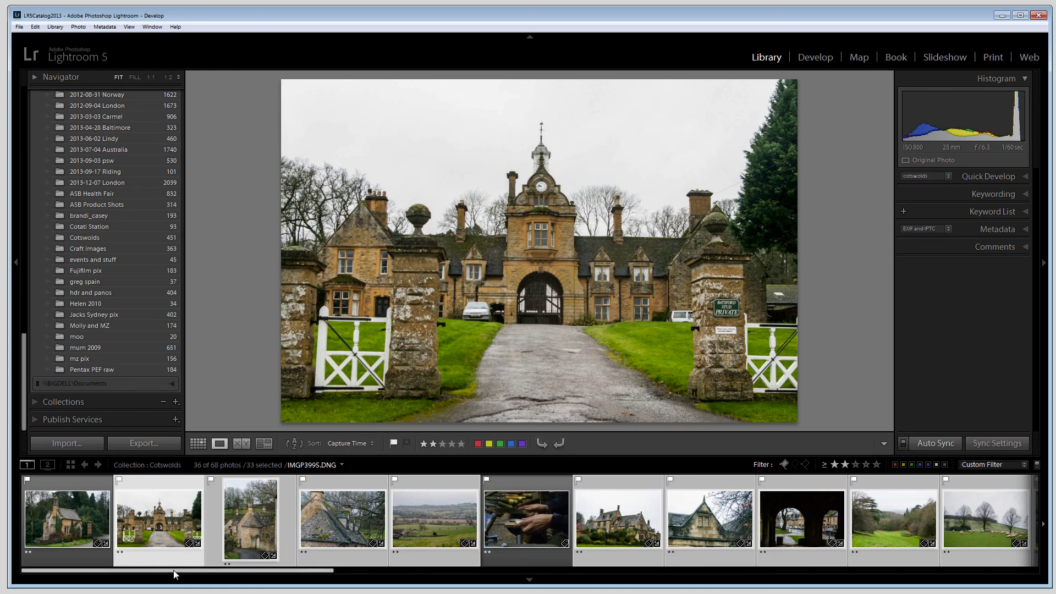
{"action": "mouse_move", "coordinate": [175, 574]}
{"action": "left_mouse_down"}
{"action": "mouse_move", "coordinate": [286, 576]}
{"action": "mouse_move", "coordinate": [278, 593]}
{"action": "mouse_move", "coordinate": [170, 593]}
{"action": "left_mouse_up"}
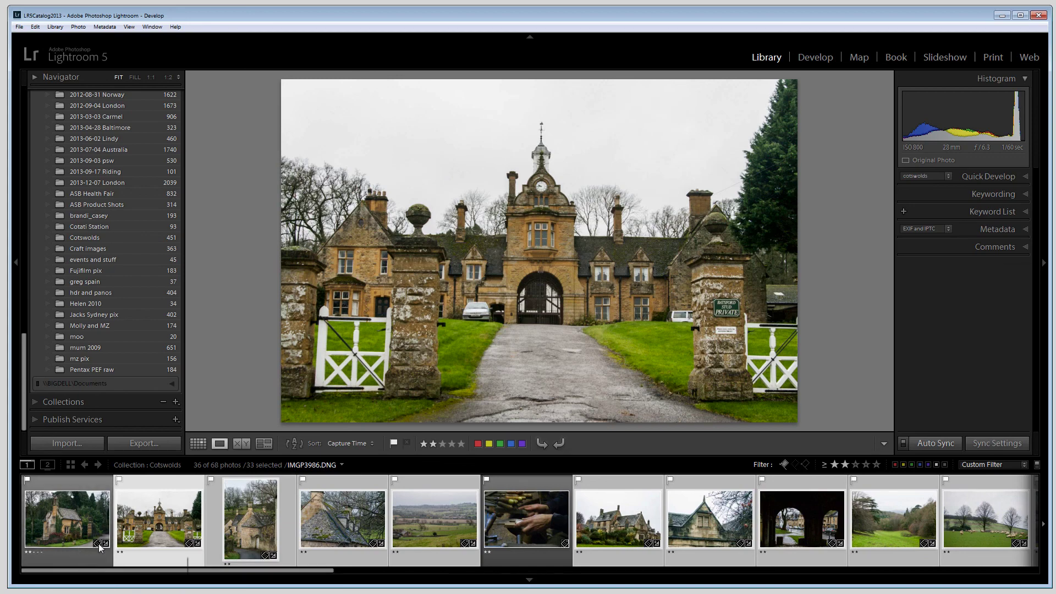
{"action": "mouse_move", "coordinate": [57, 520]}
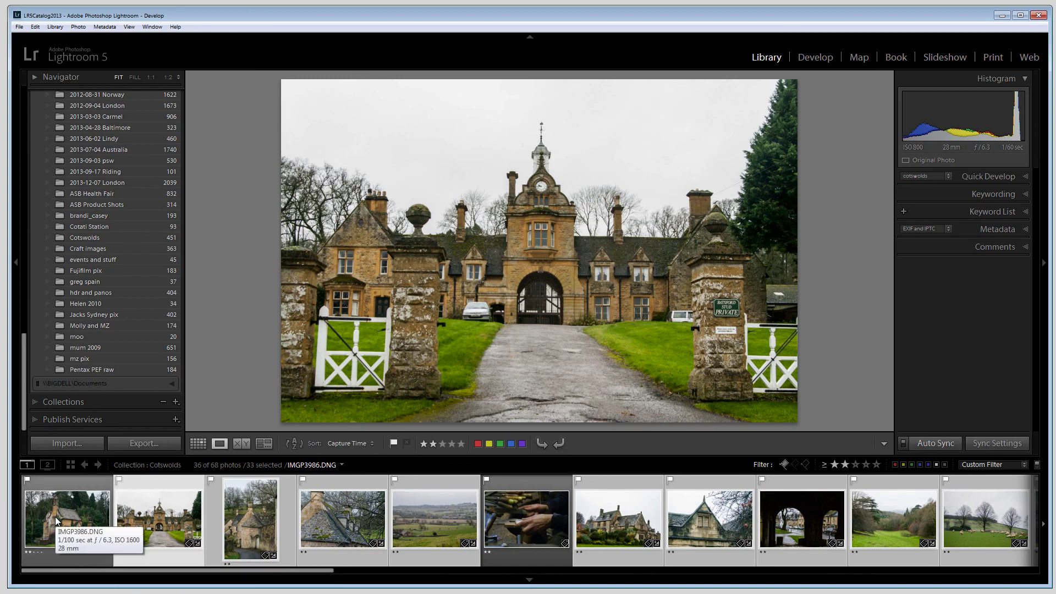